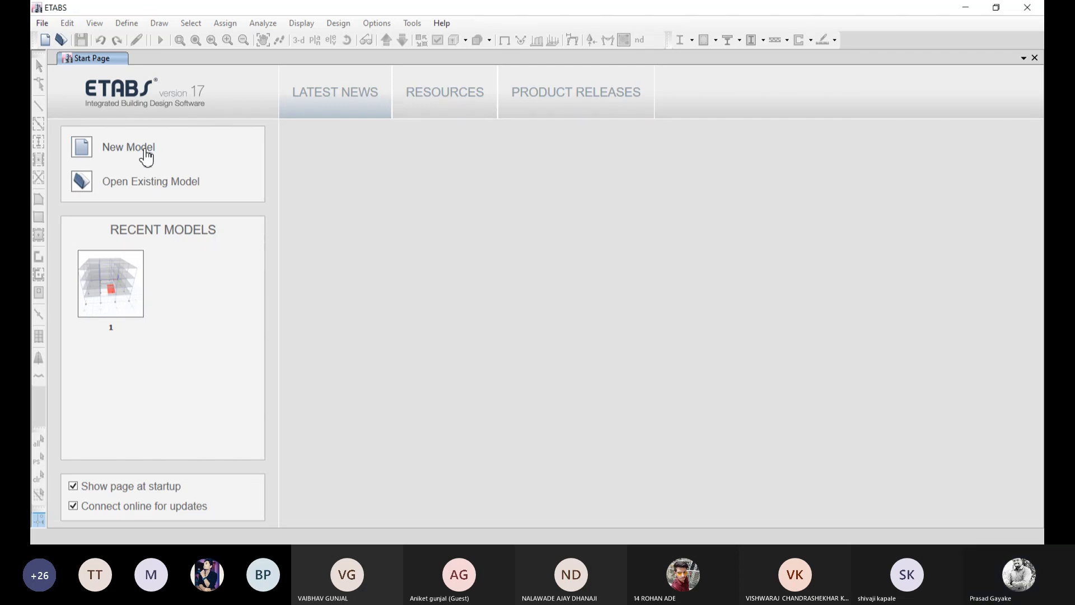
Step: Start a new model from the saved default settings and set the grid spacing to 5 m in both X and Y
left_click(144, 149)
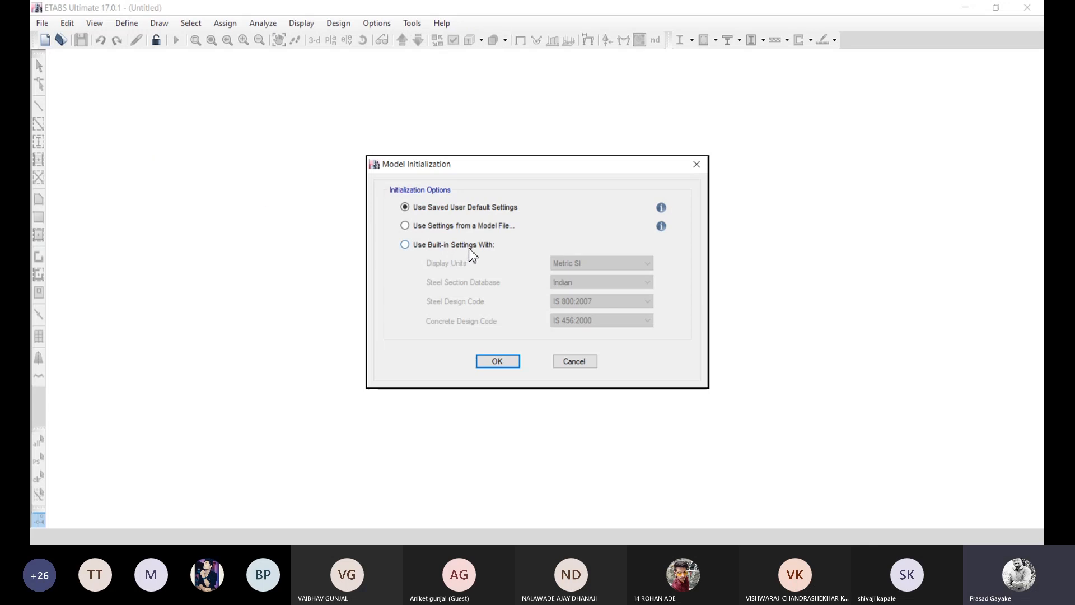
left_click(492, 361)
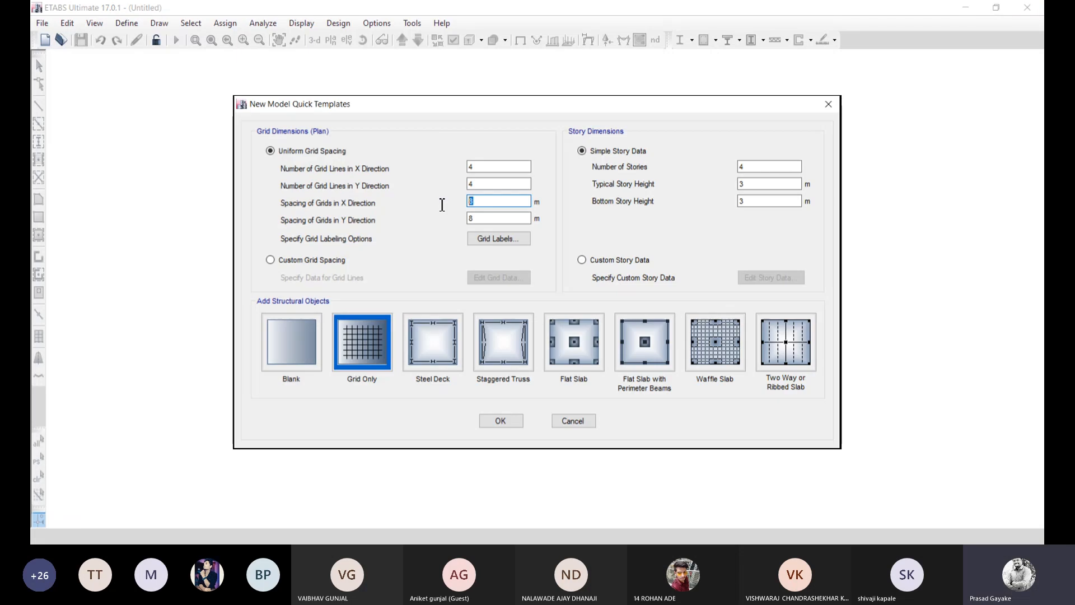
type("5")
double_click(473, 218)
type("5")
left_click(492, 167)
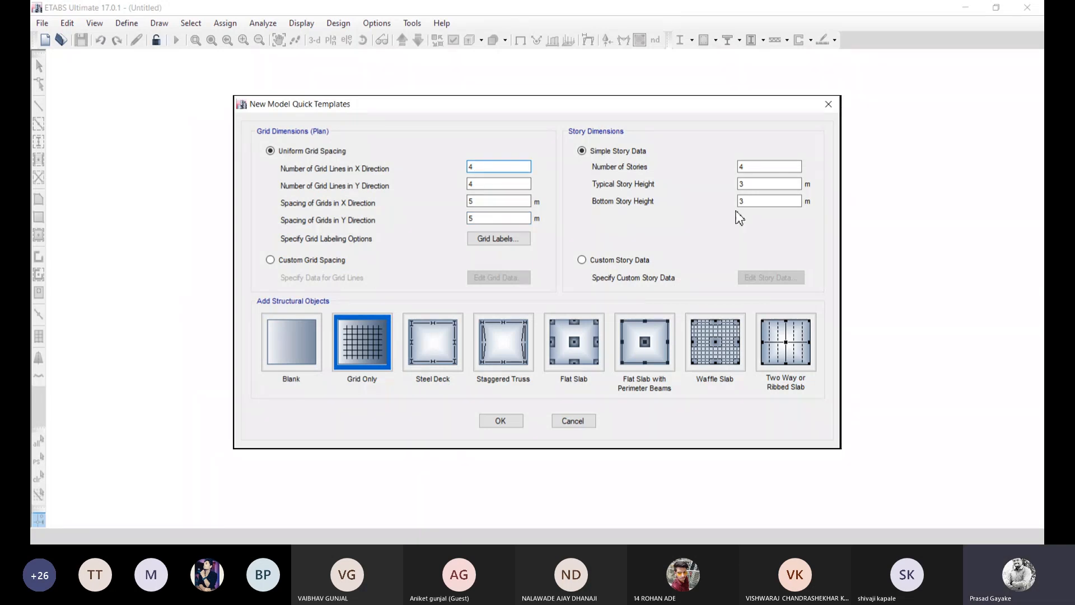
Step: Create the grid-only model with 3 stories and save it as 2 in the STAIR CASE folder
double_click(767, 167)
type("3")
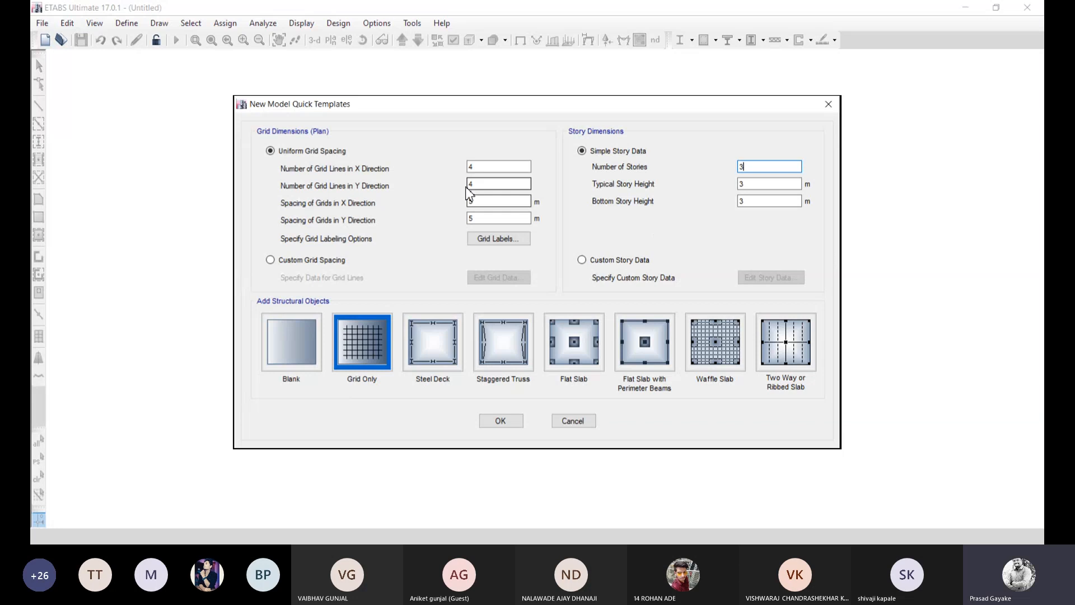
left_click(514, 421)
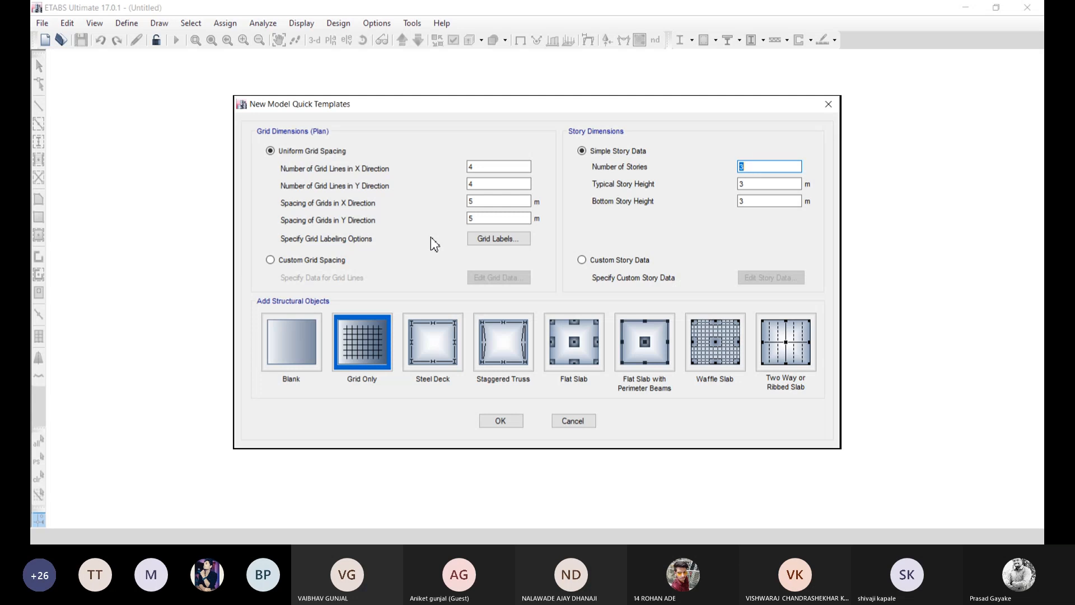
left_click(496, 423)
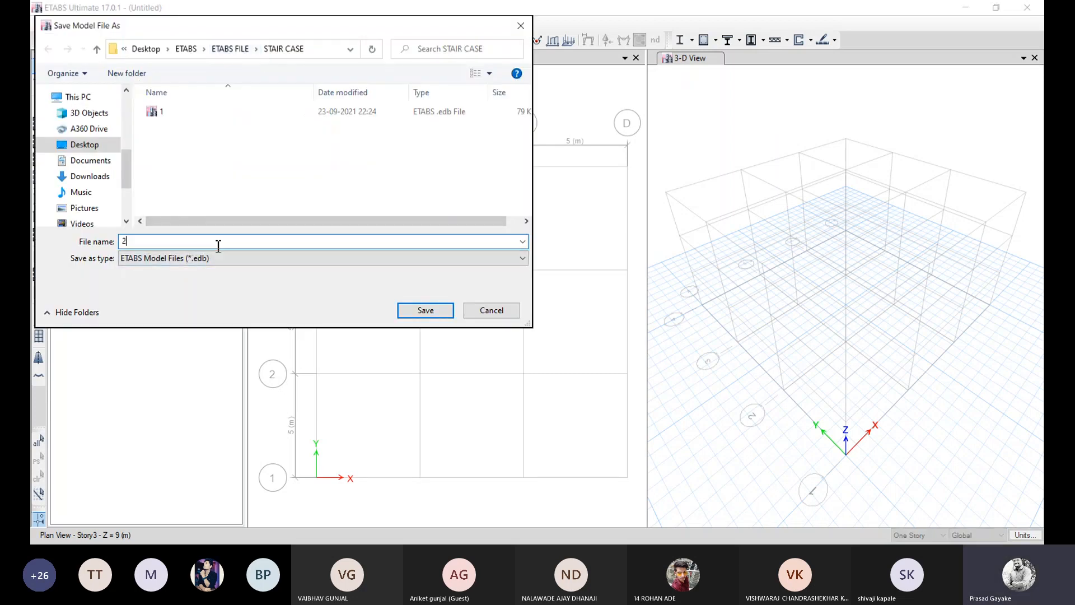
key("Return")
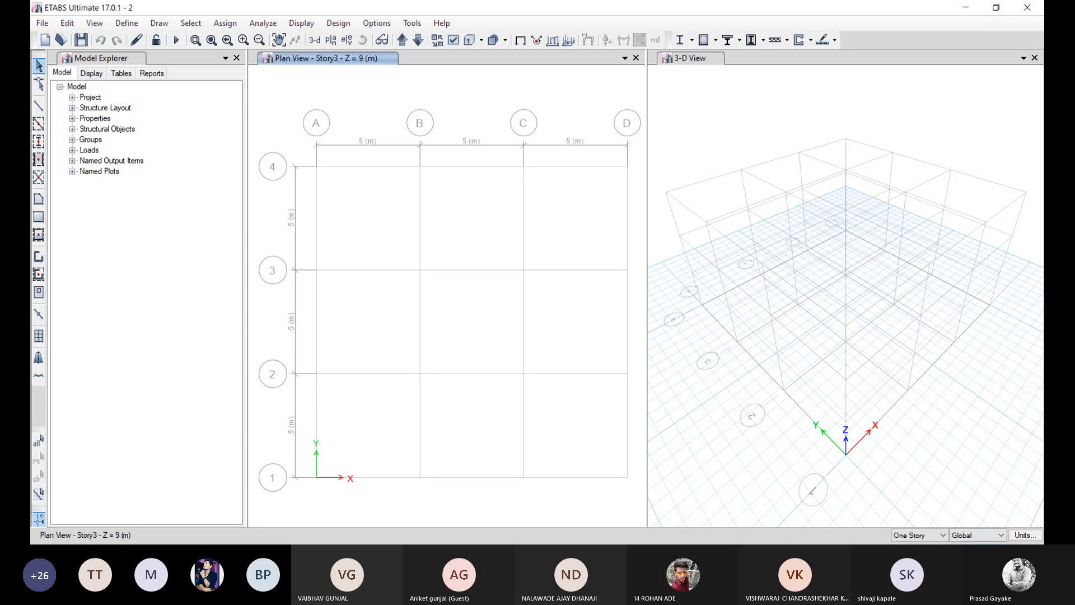
Step: Set the consistent units to m for length and kN for force, and switch the story scope to All Stories
left_click(1025, 535)
left_click(983, 520)
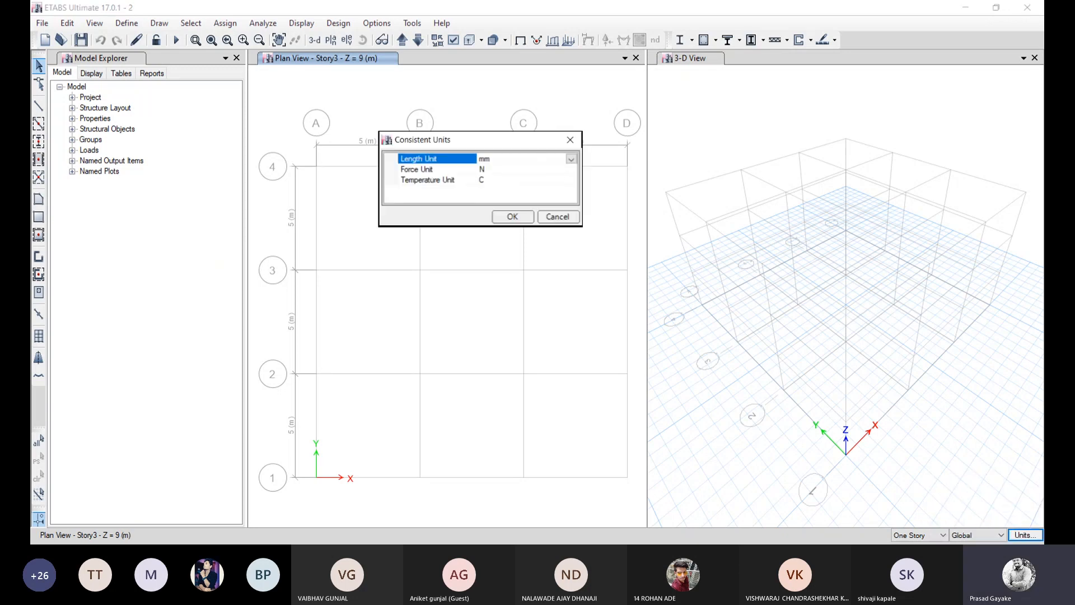
left_click(570, 159)
left_click(496, 230)
left_click(570, 169)
left_click(512, 223)
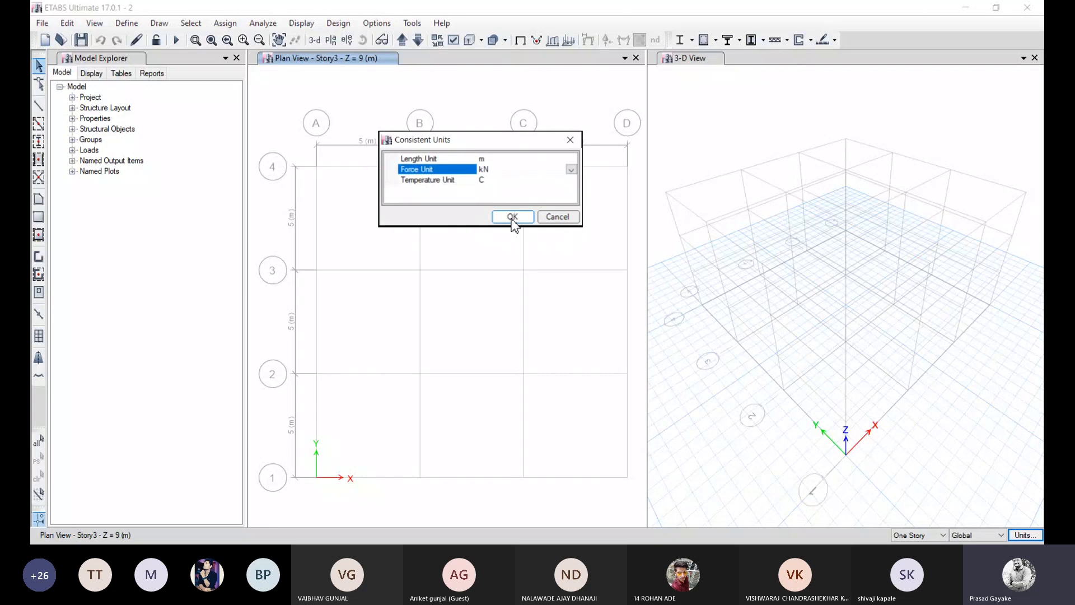
left_click(511, 218)
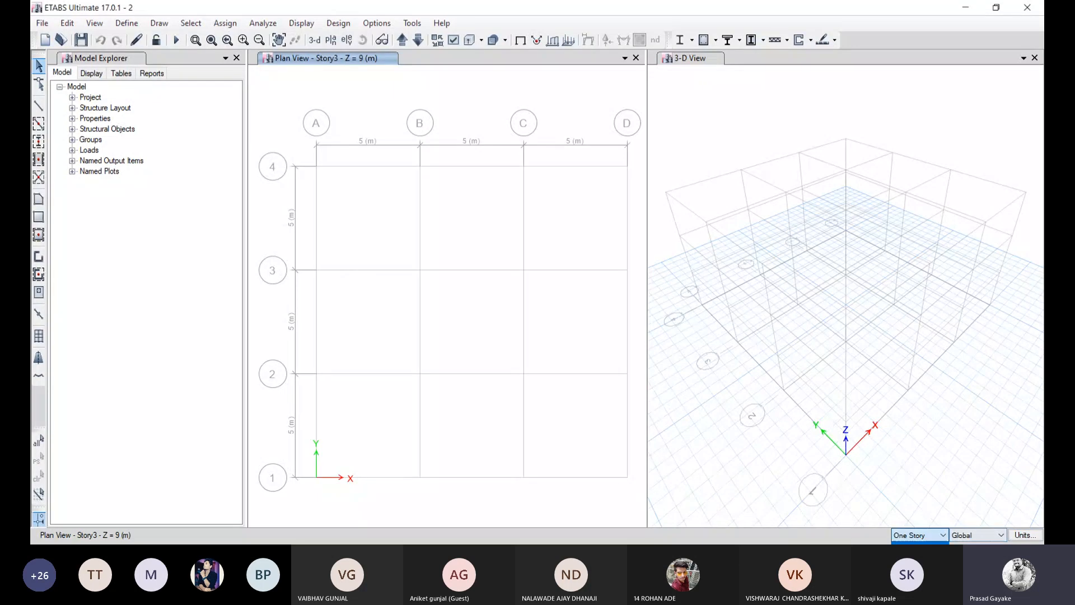
Step: Add a new concrete material with region India, the Indian standard and grade M30
left_click(126, 24)
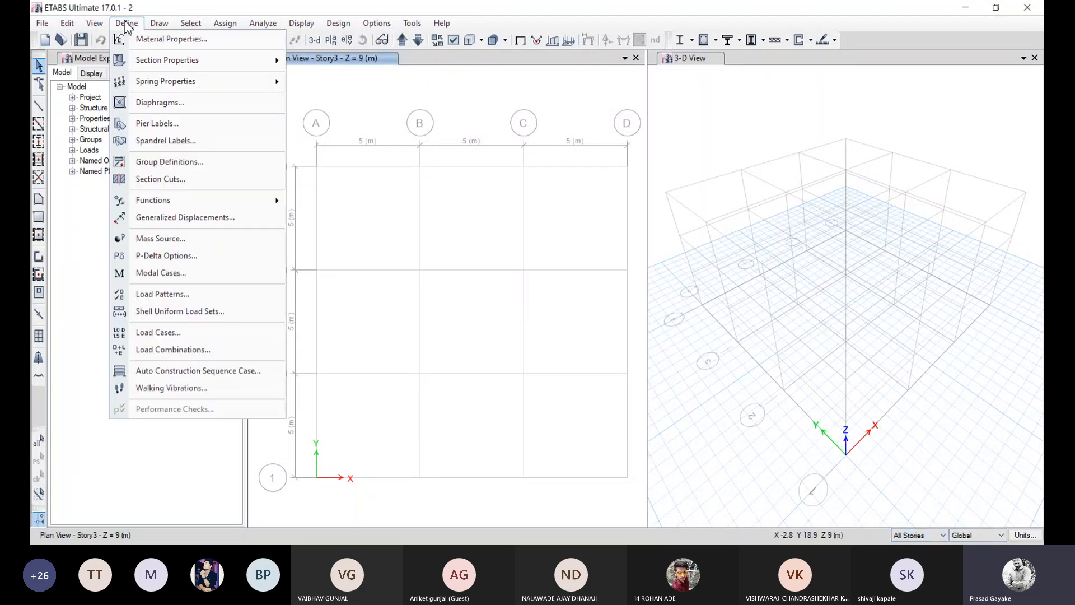
left_click(126, 45)
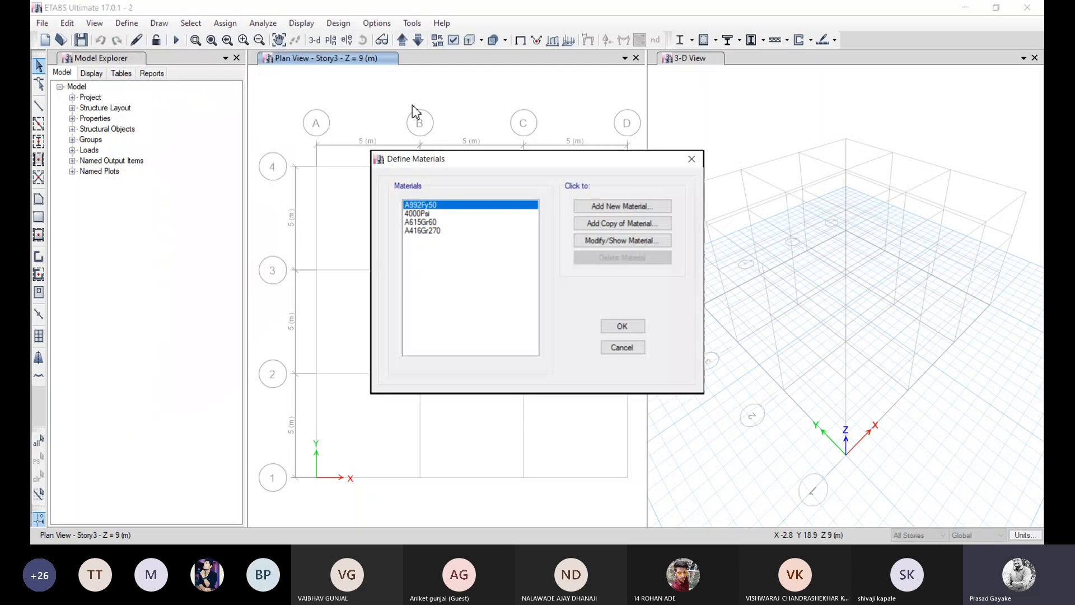
left_click(604, 208)
left_click(525, 239)
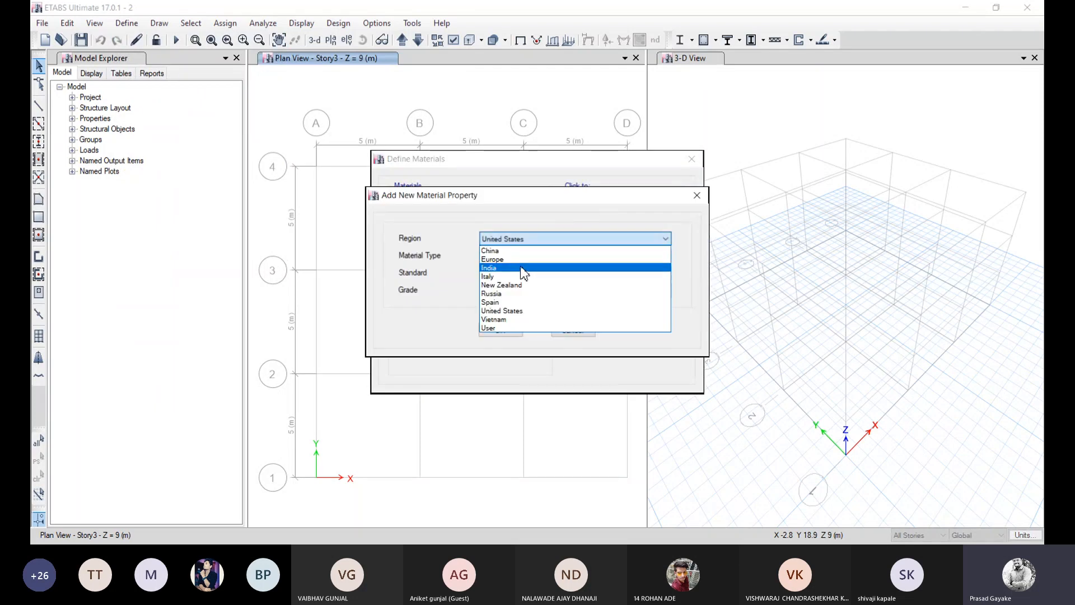
left_click(525, 263)
left_click(525, 255)
left_click(515, 274)
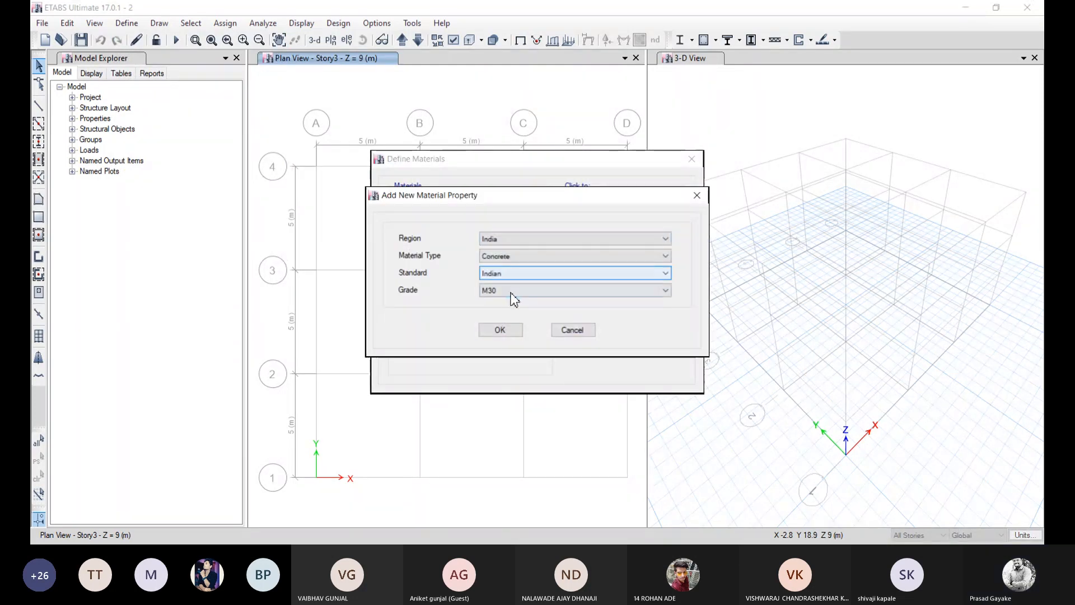
left_click(504, 330)
left_click(496, 450)
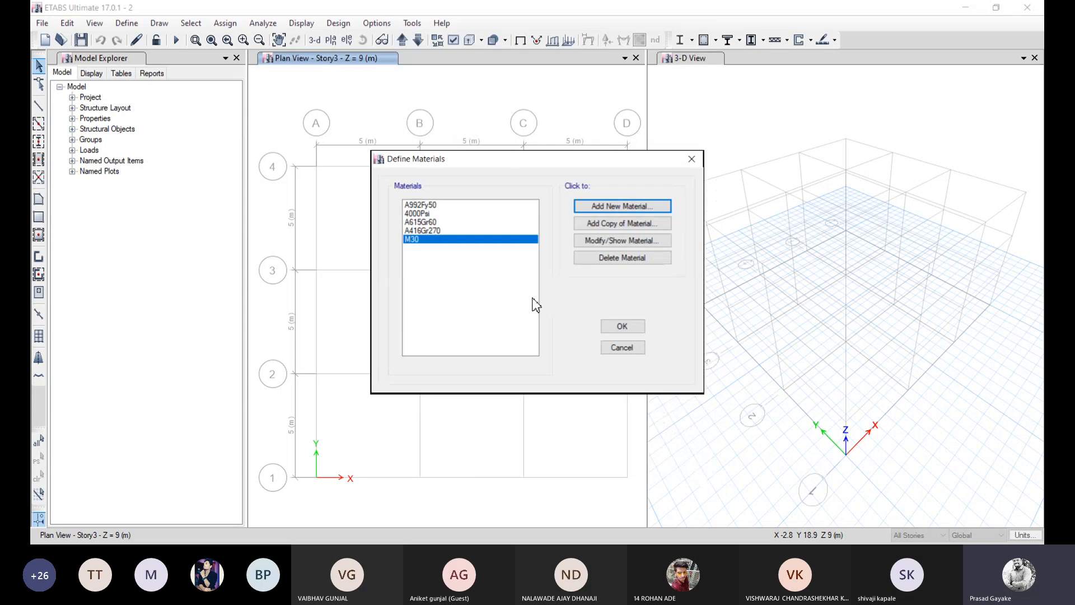
Step: Add a new Indian rebar material of grade HYSD Grade 415
left_click(605, 207)
left_click(518, 255)
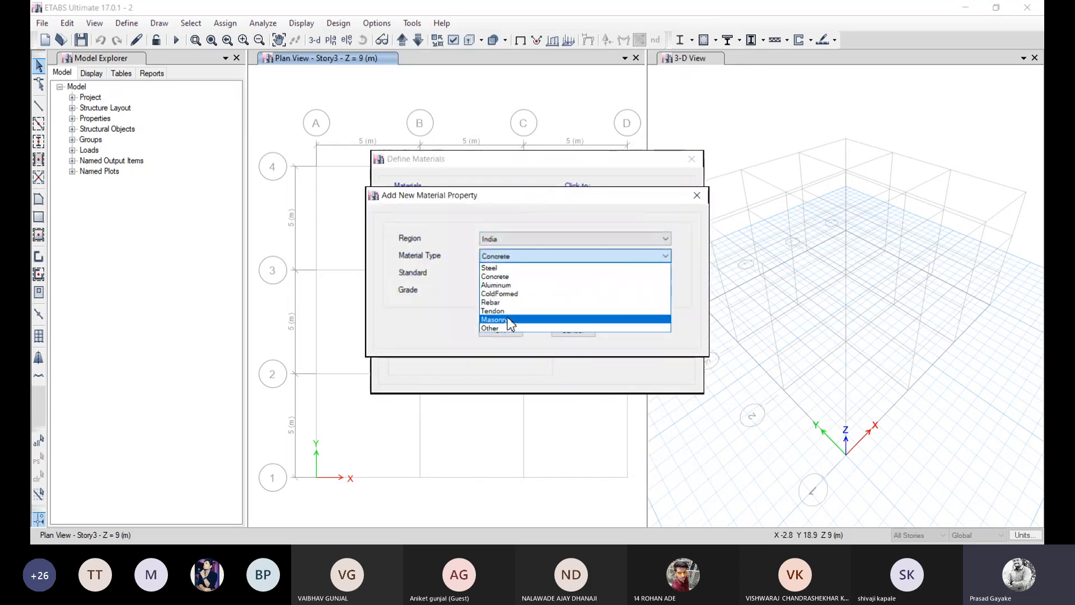
left_click(510, 304)
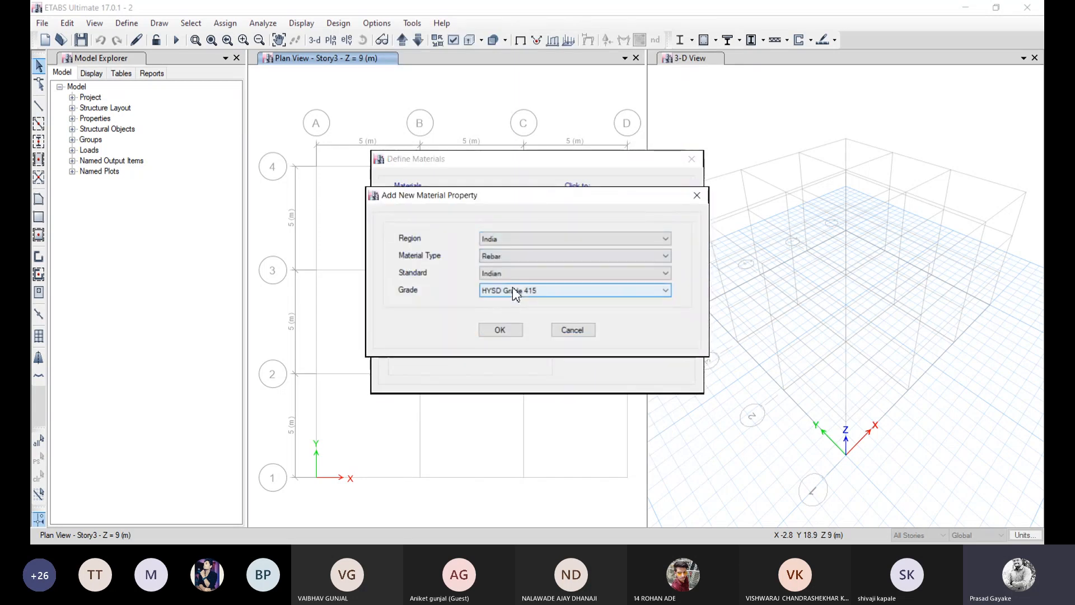
left_click(500, 330)
left_click(497, 418)
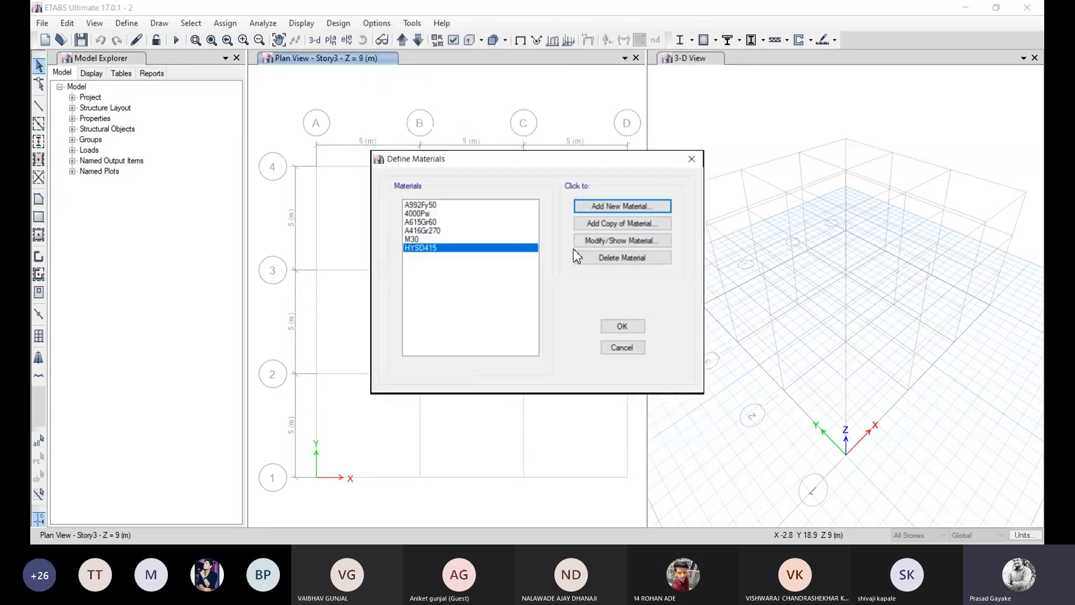
Step: Add a new Indian rebar material of grade Mild Grade 250
left_click(597, 206)
left_click(520, 289)
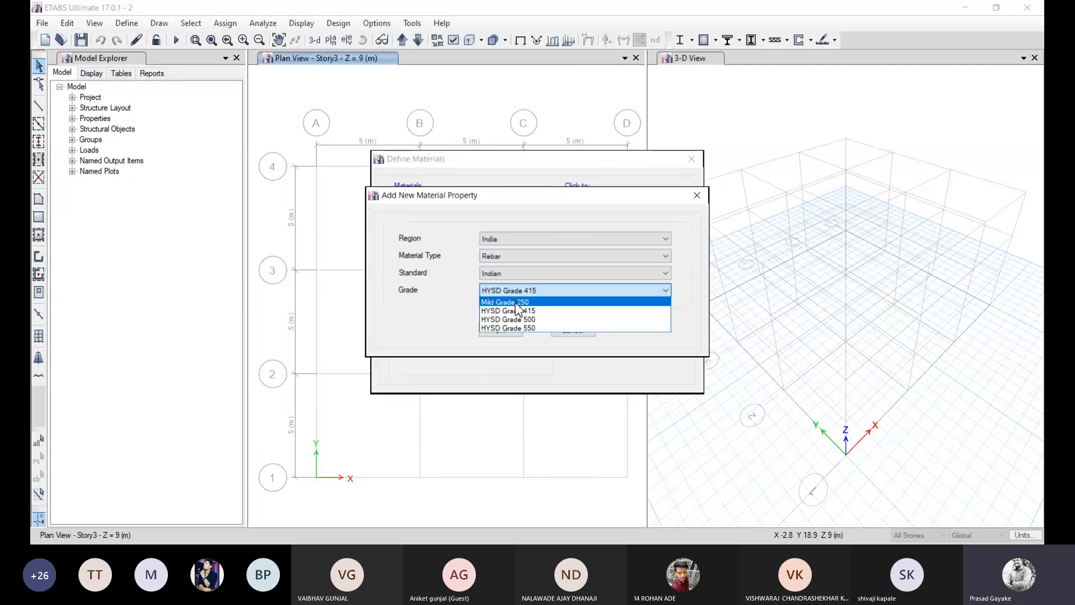
left_click(515, 302)
left_click(499, 329)
left_click(509, 417)
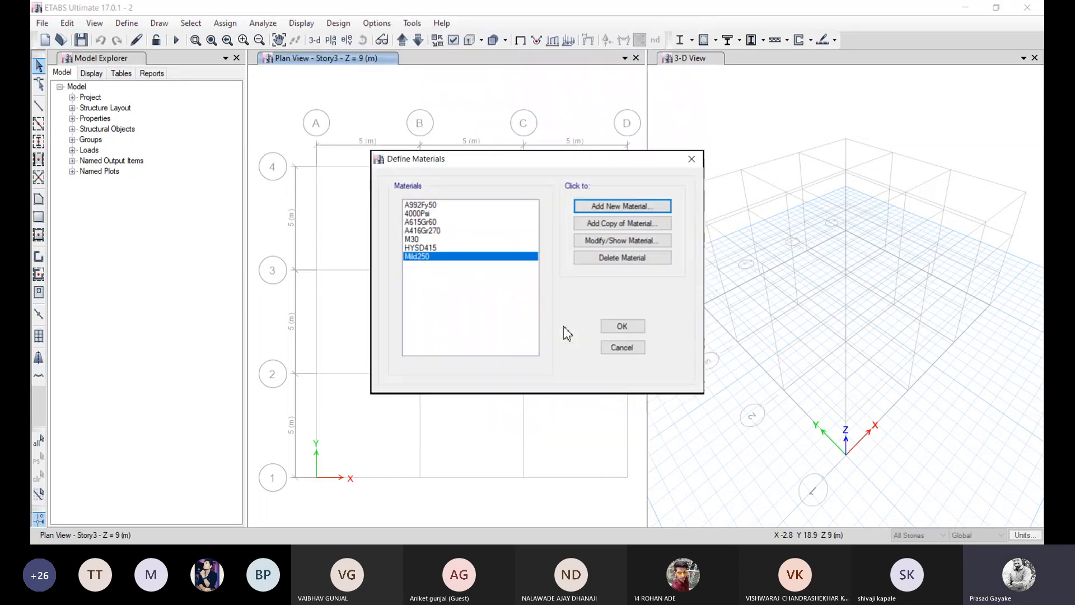
Step: Add a new material of type Masonry with its default properties and accept the material definitions
left_click(616, 207)
left_click(519, 256)
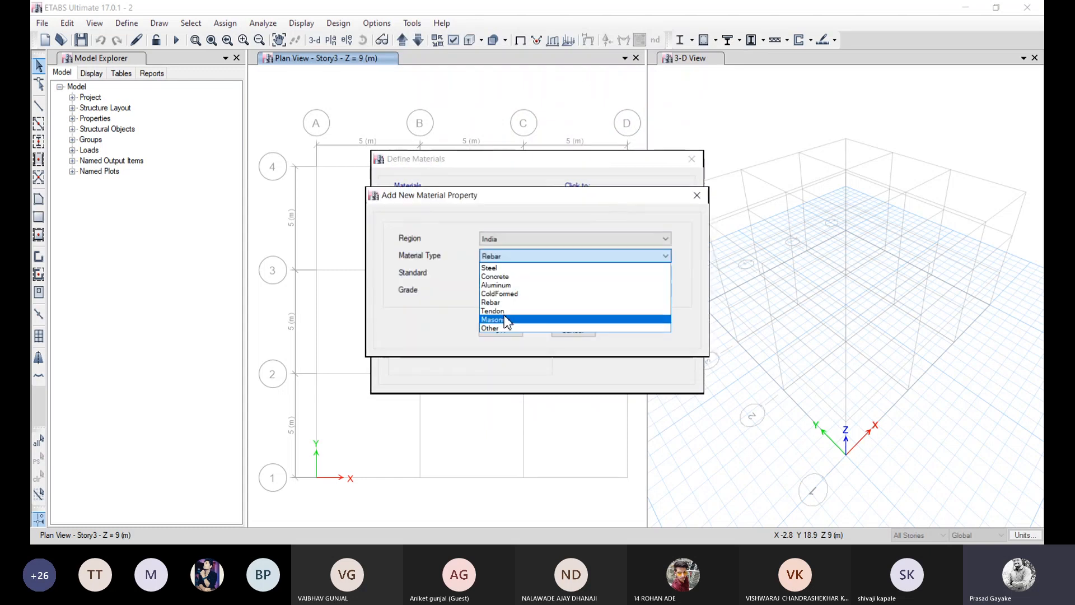
left_click(505, 320)
left_click(499, 328)
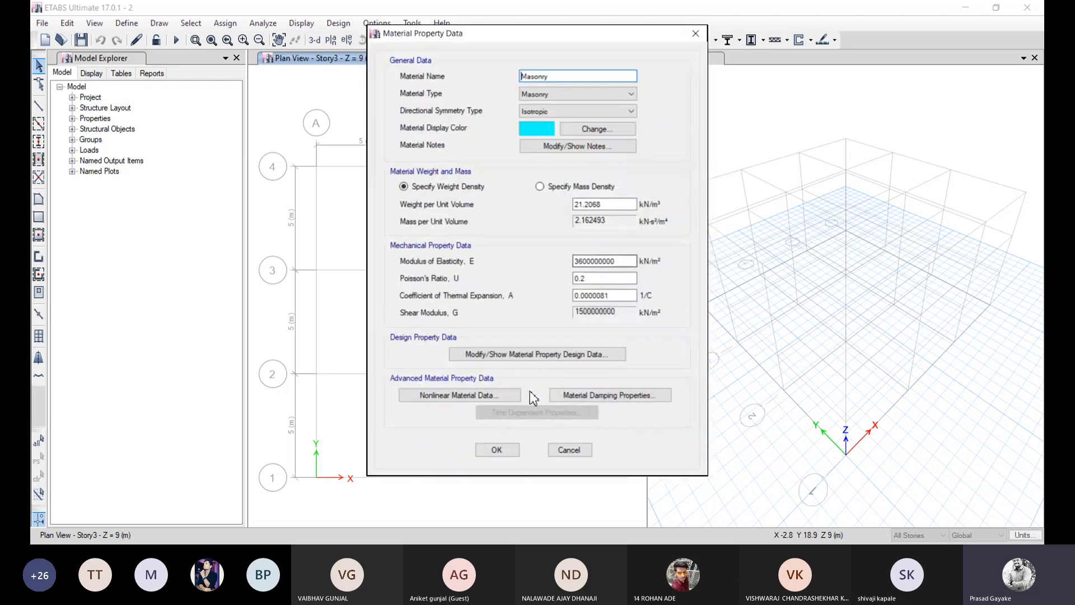
key("Return")
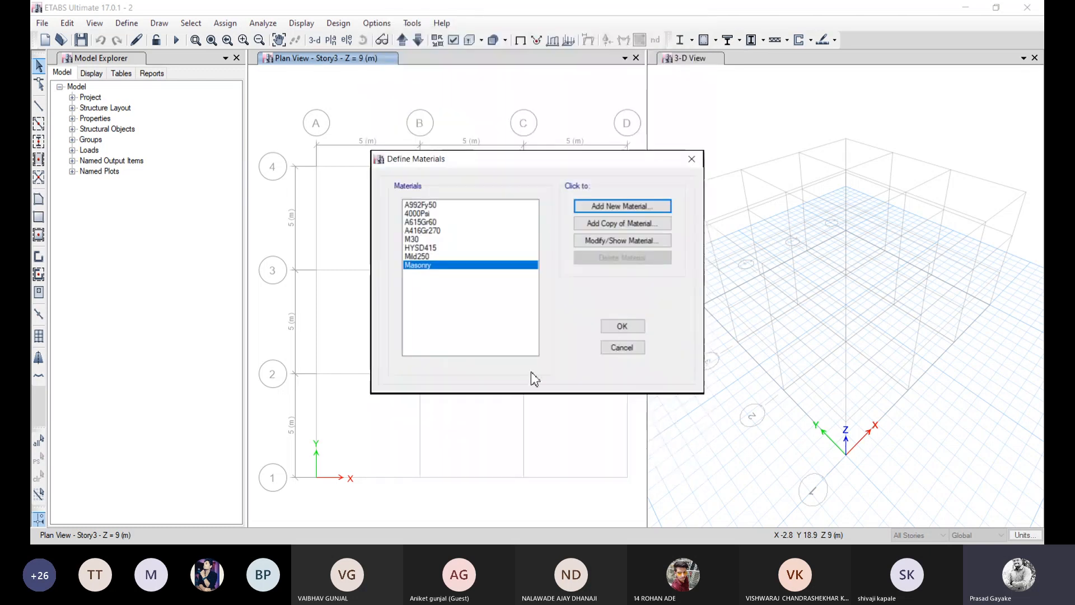
left_click(619, 324)
Step: Define a new concrete rectangular frame section named BEAM 350x350 with M30 as its material
left_click(127, 23)
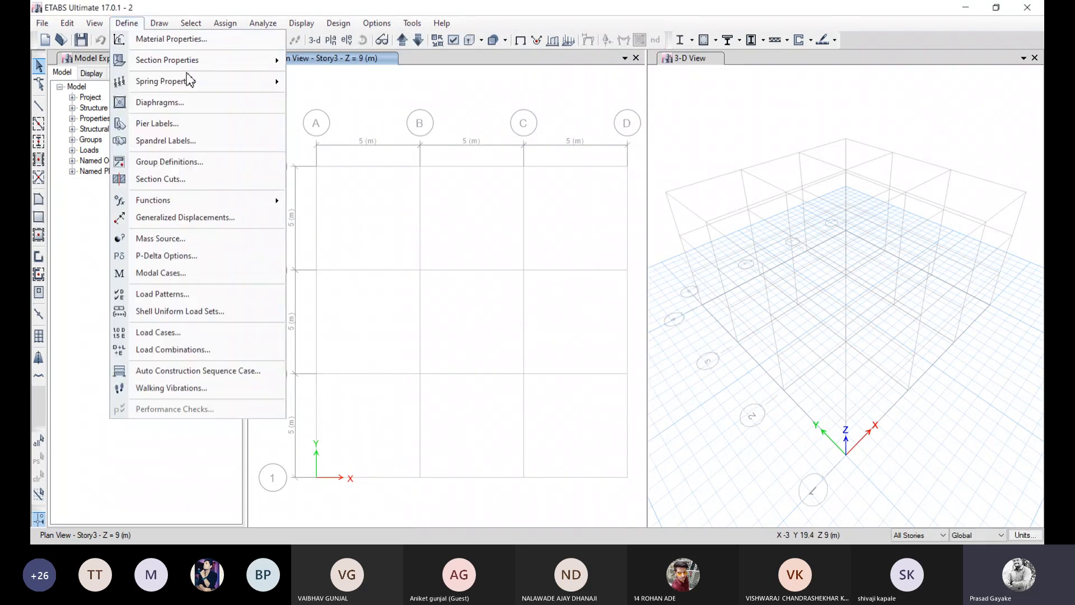
left_click(322, 60)
left_click(650, 170)
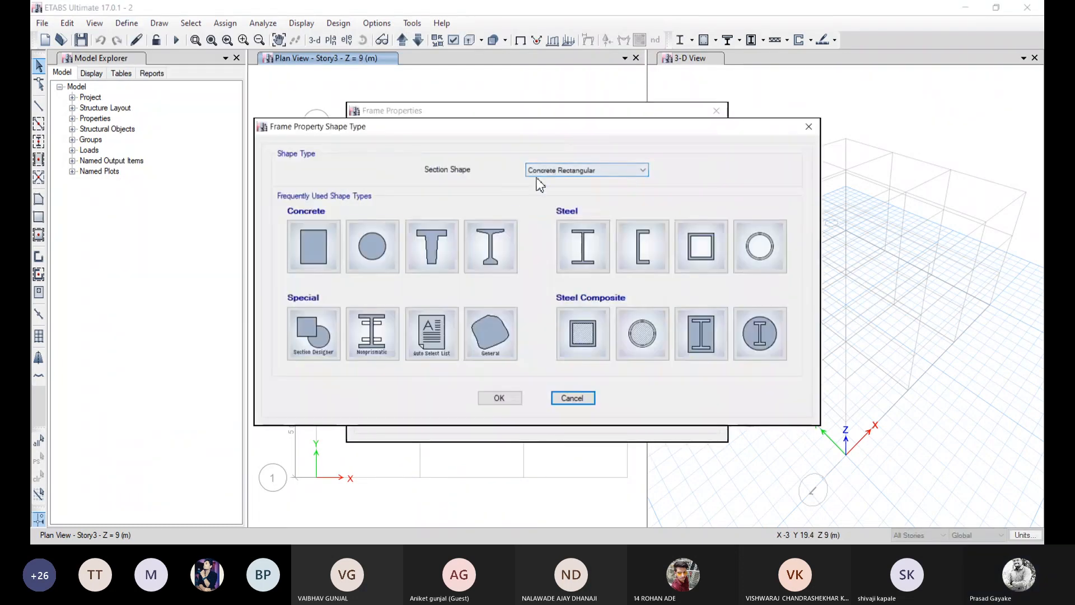
left_click(291, 254)
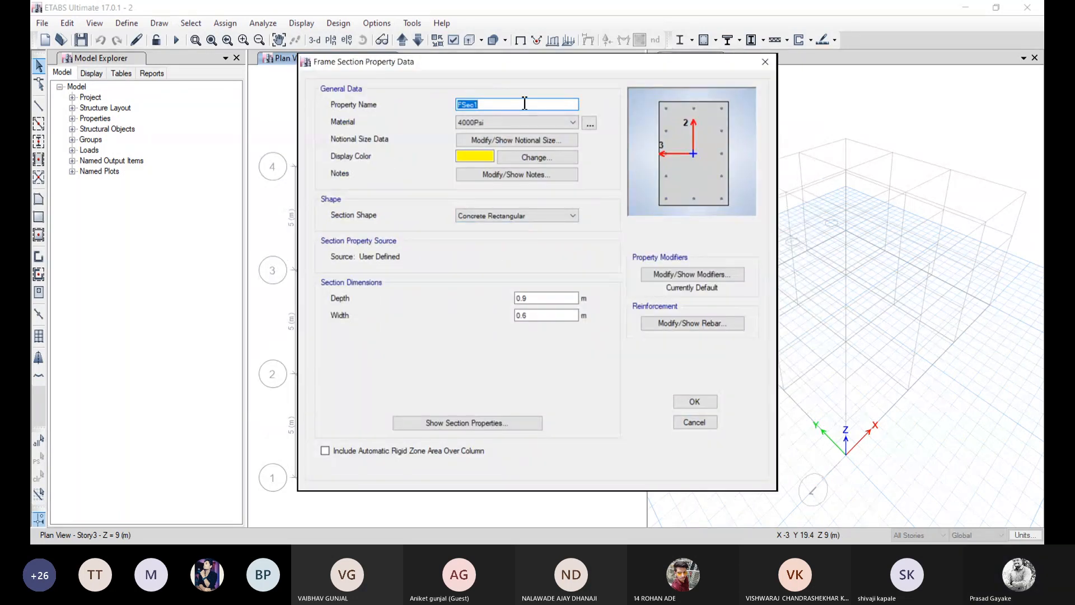
type("BEAM 350x350")
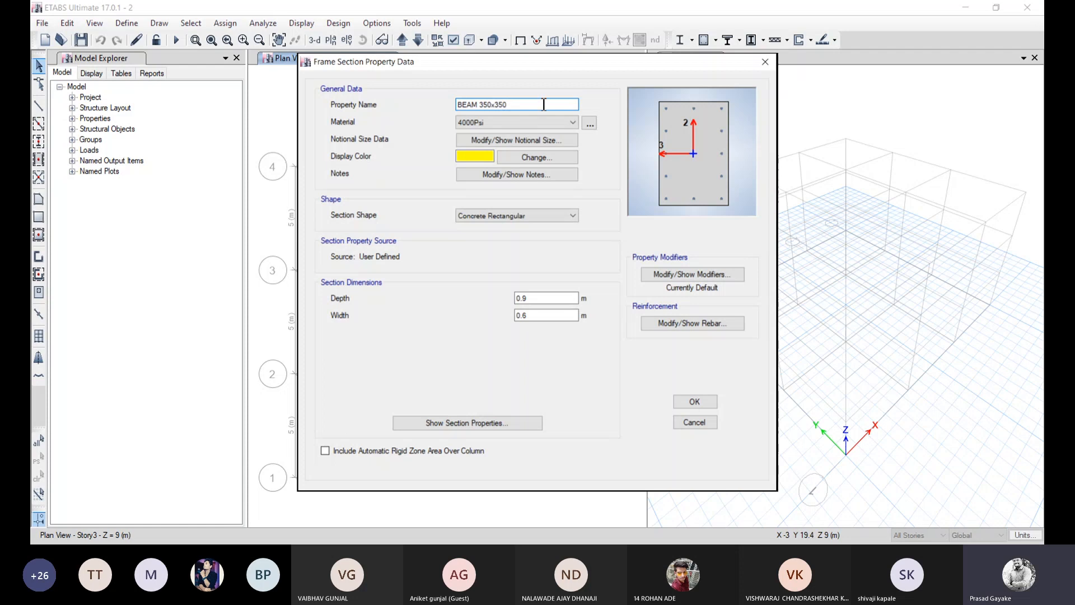
left_click(530, 138)
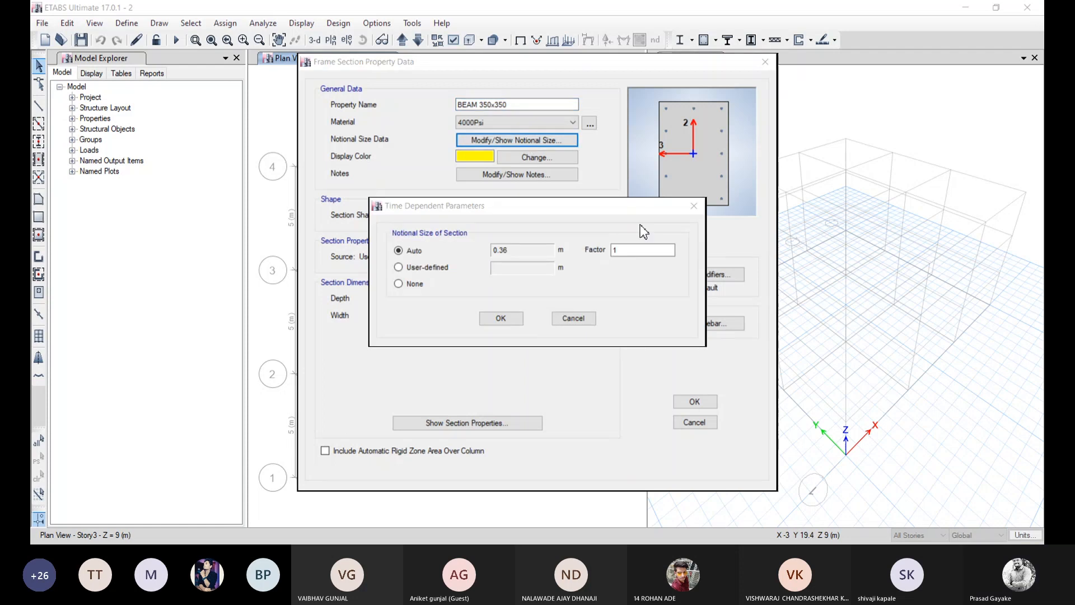
left_click(693, 206)
left_click(512, 122)
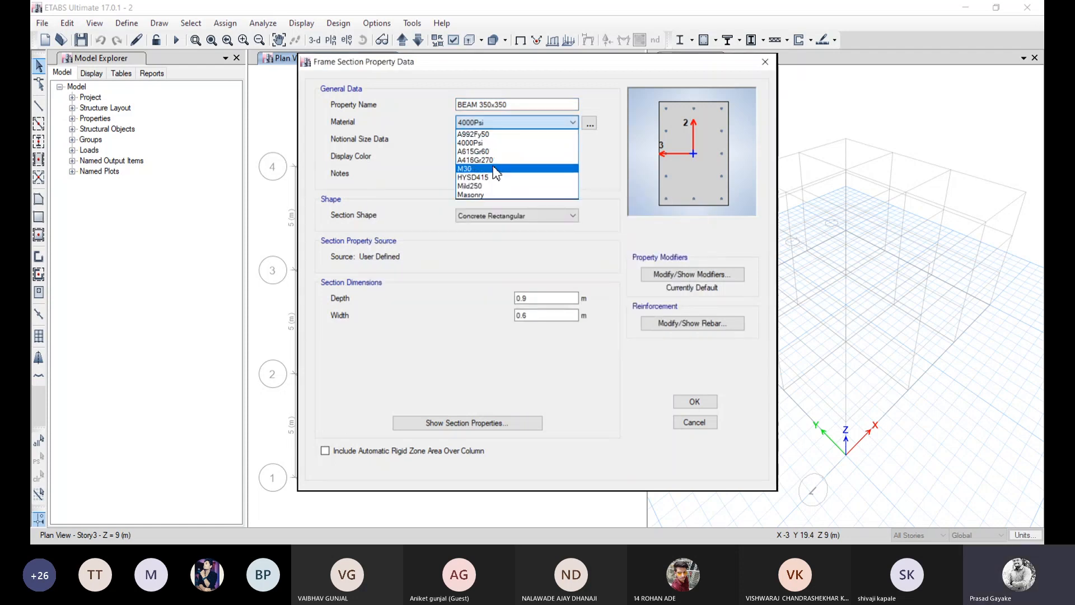
left_click(470, 168)
Step: Set the beam section's depth and width to 0.35 m each
left_click(537, 298)
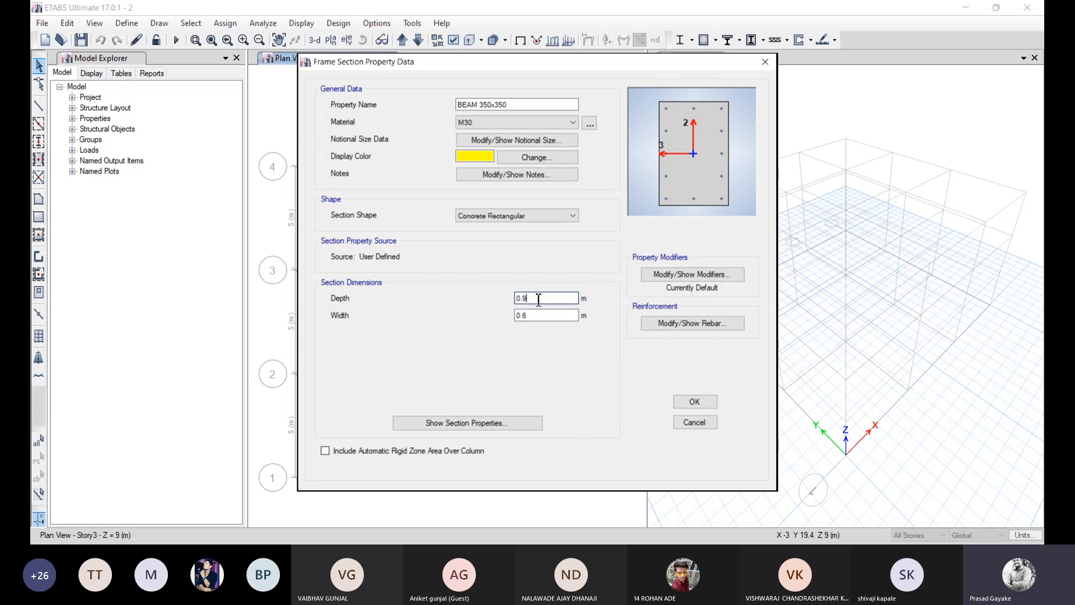
key("BackSpace")
type("35")
left_click(545, 318)
key("BackSpace")
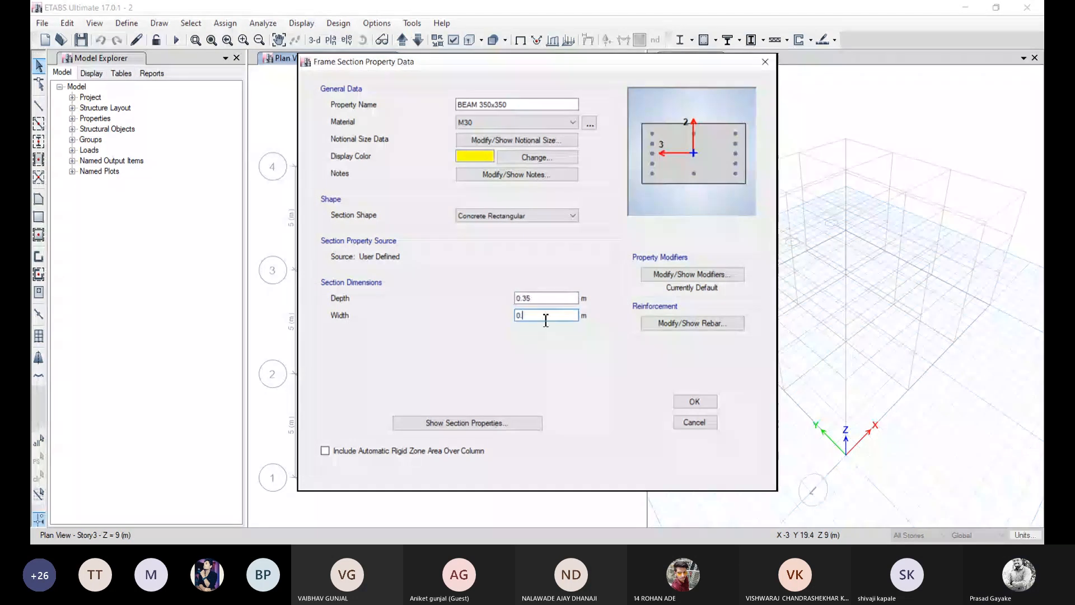
type("35")
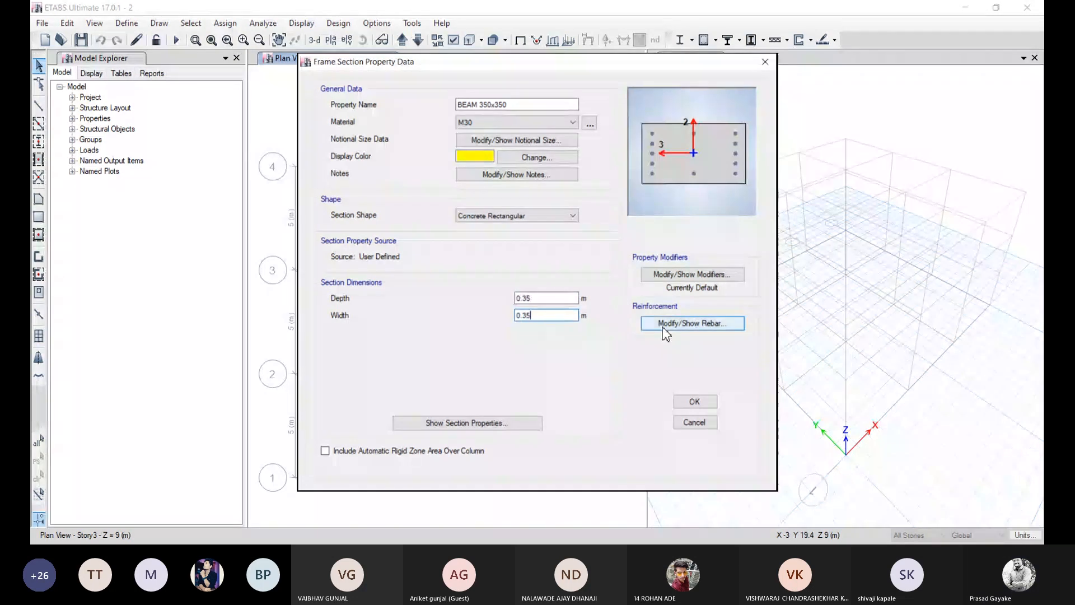
Step: Set the beam's reinforcement to M3 Design Only with HYSD415 longitudinal bars and Mild250 ties, and accept the section
left_click(665, 334)
left_click(354, 137)
left_click(667, 122)
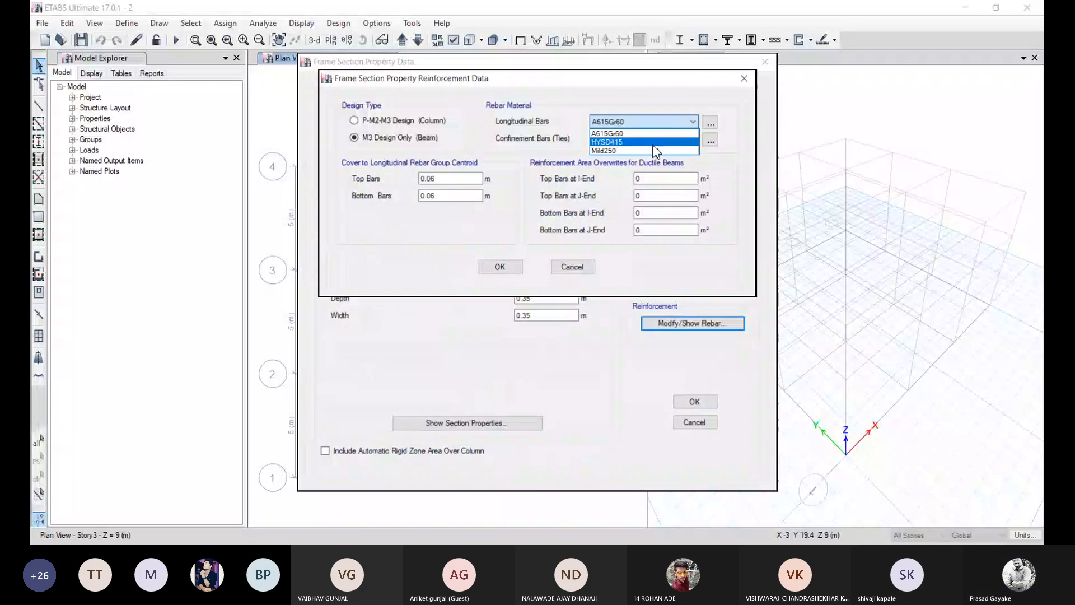
left_click(652, 143)
left_click(650, 138)
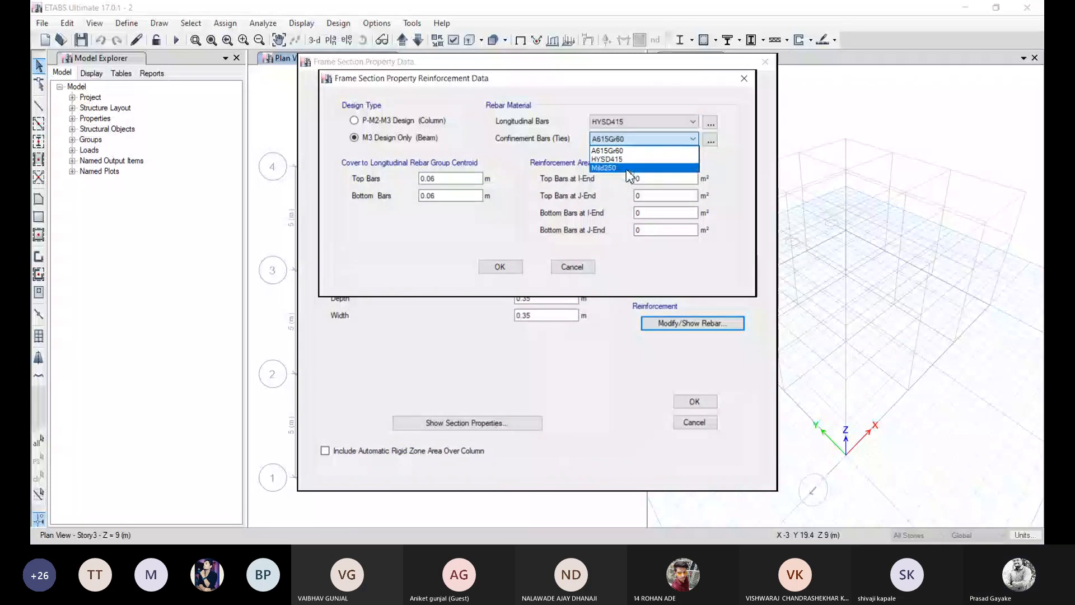
left_click(626, 168)
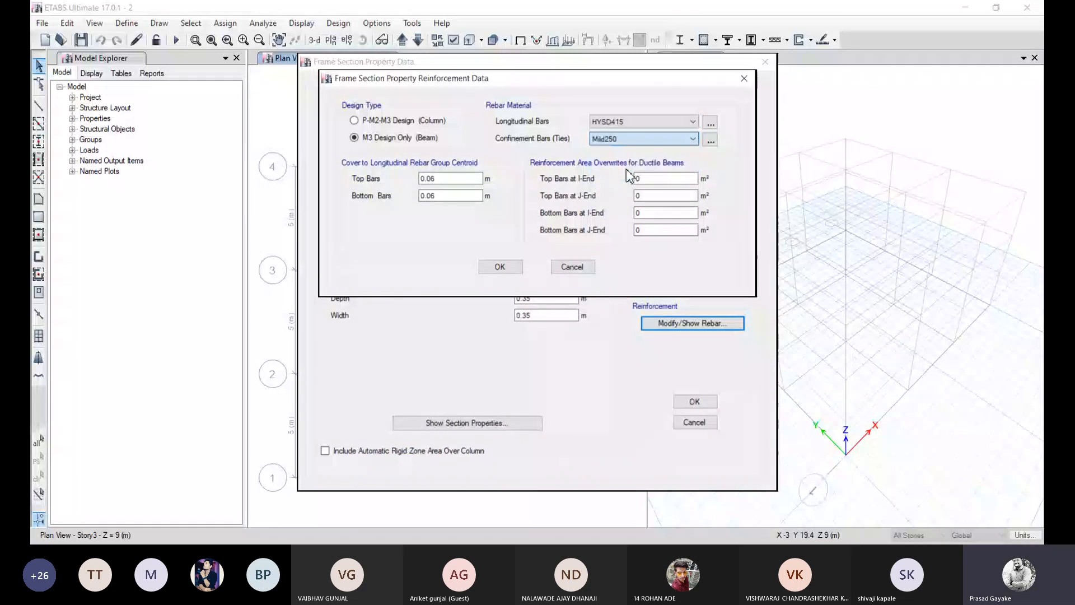
left_click(500, 266)
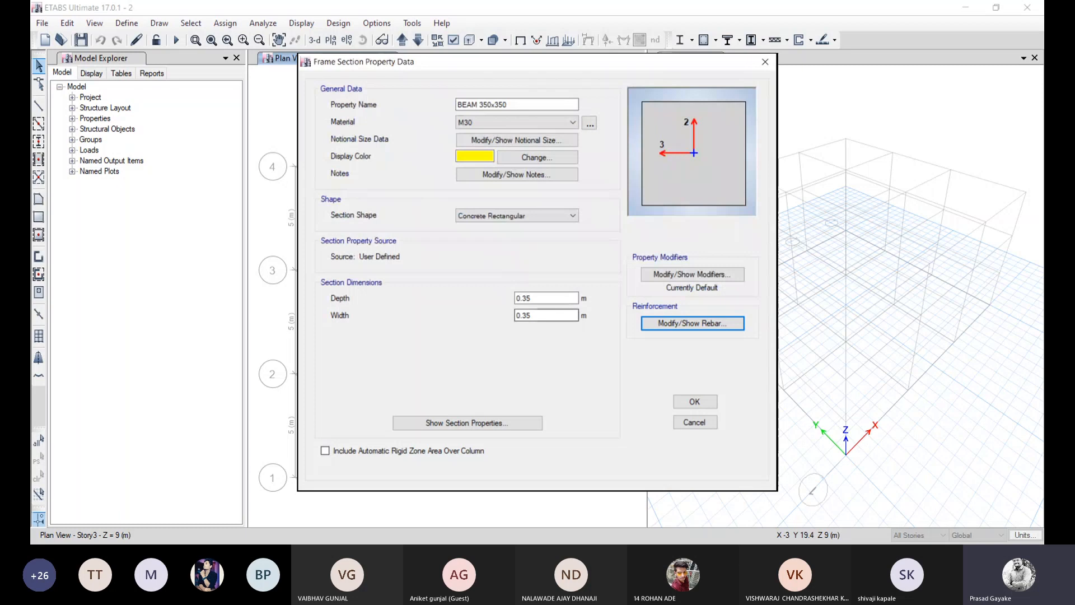
left_click(695, 402)
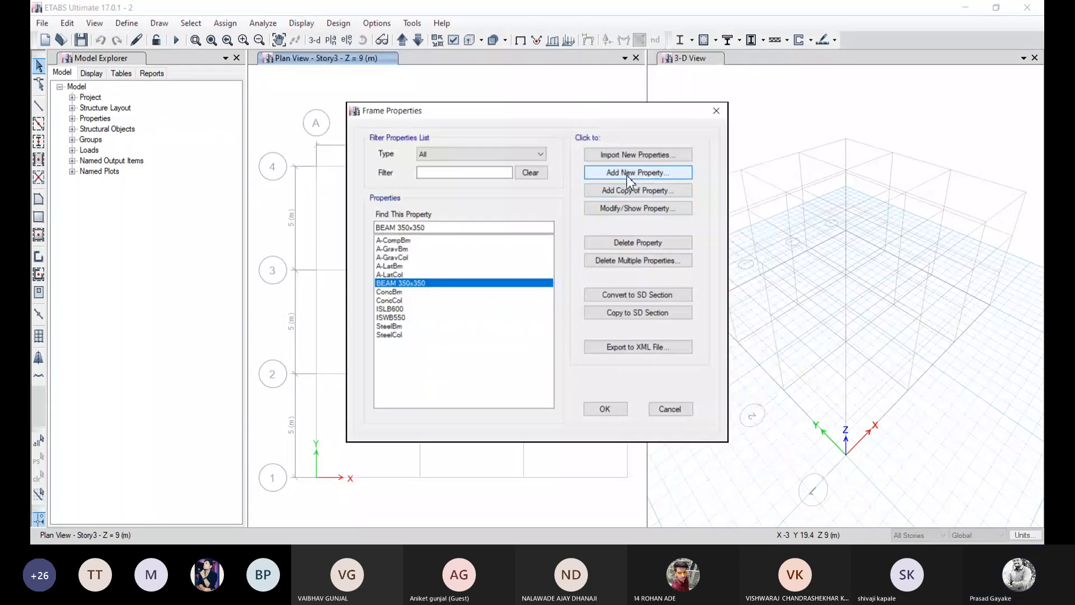
Step: Add a new concrete rectangular frame section named COLUMN 350x350 with M30 as its material
left_click(627, 176)
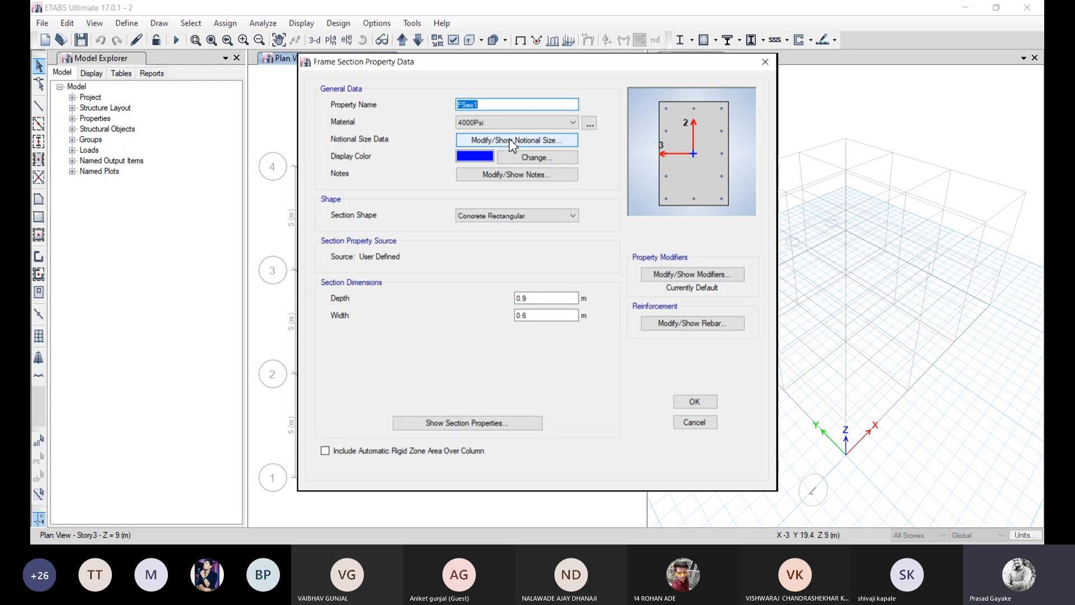
type("COLUMN")
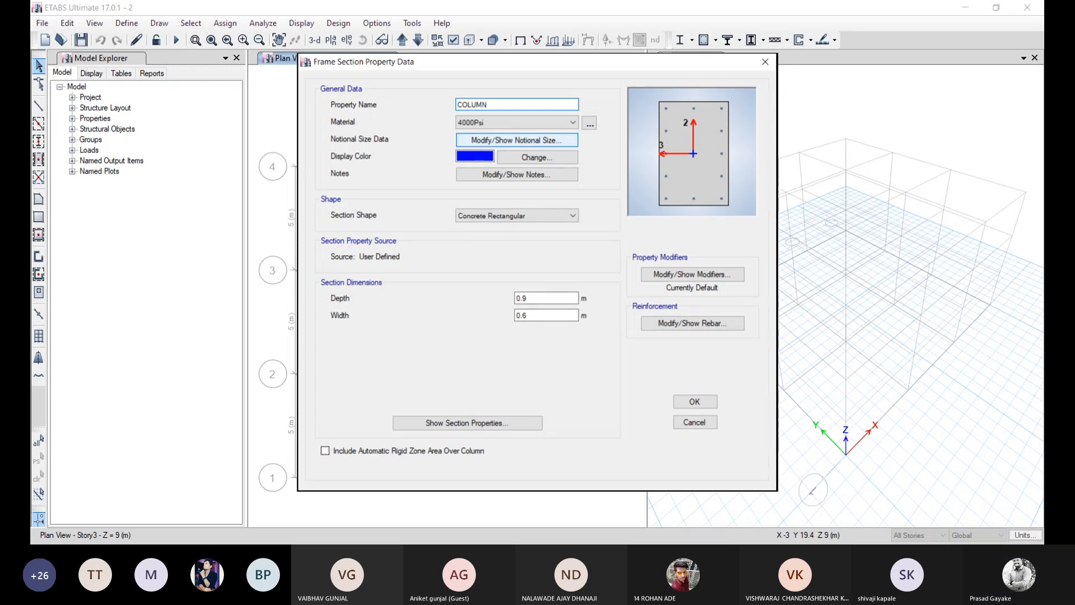
type(" 350x350")
left_click(483, 122)
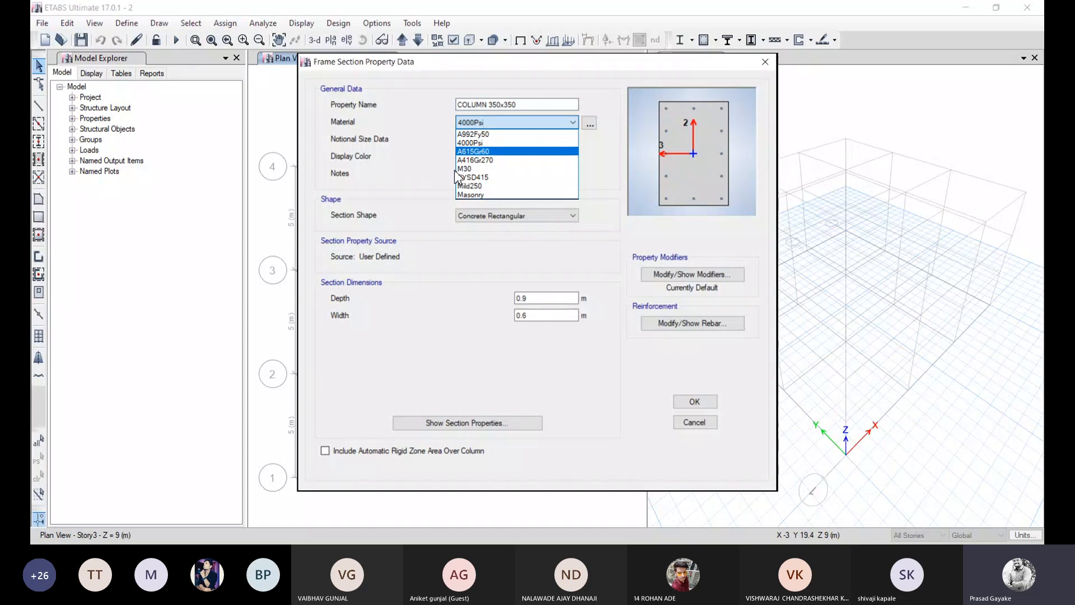
left_click(464, 168)
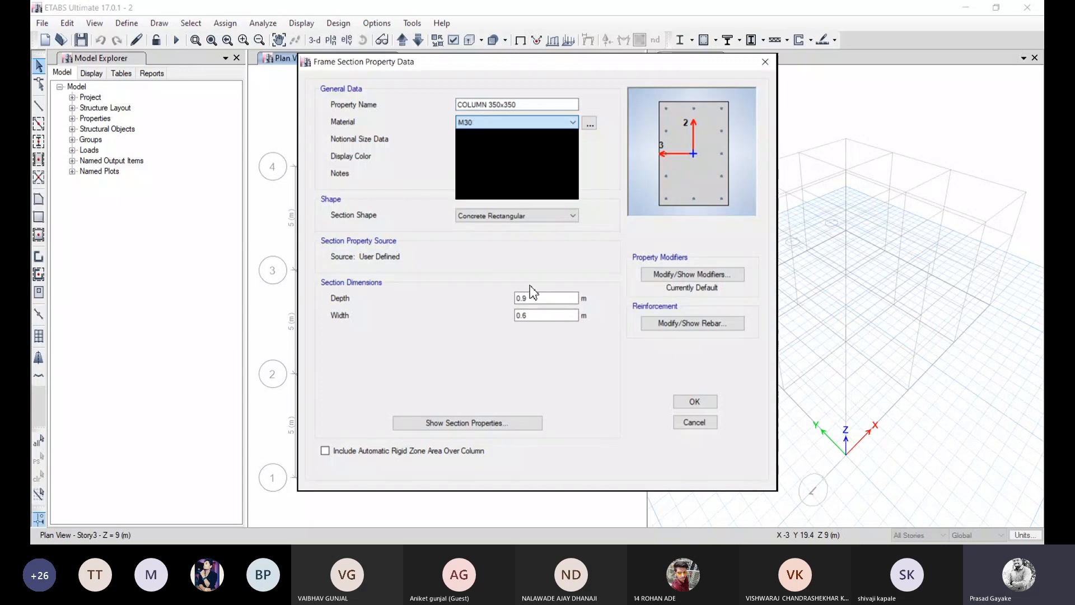
Step: Set the column section's depth and width to 0.35 m each
left_click(551, 303)
key("BackSpace")
type("35")
key("Tab")
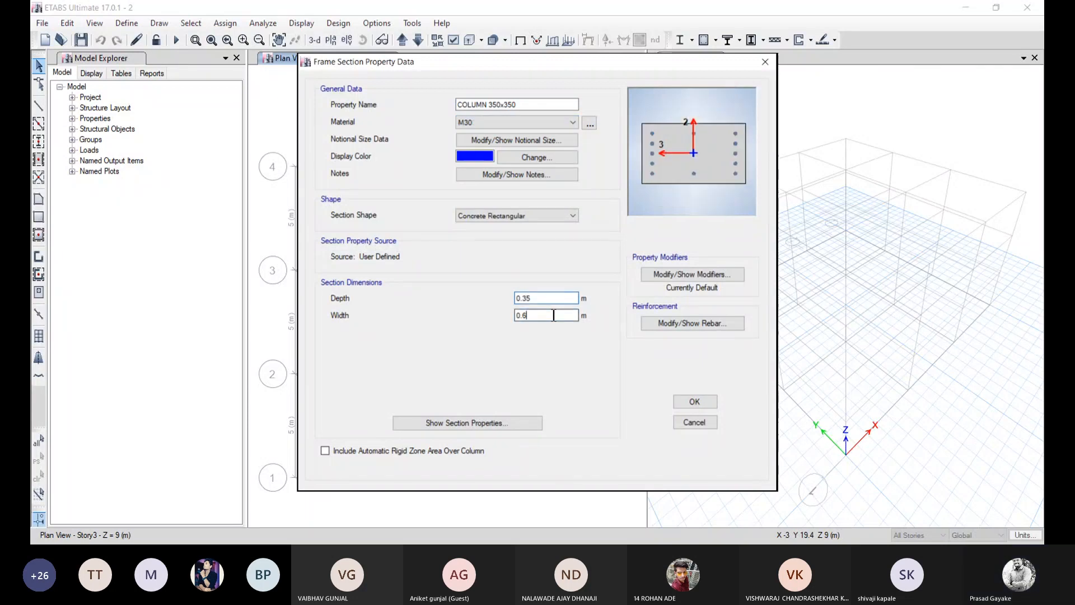
type("0.35")
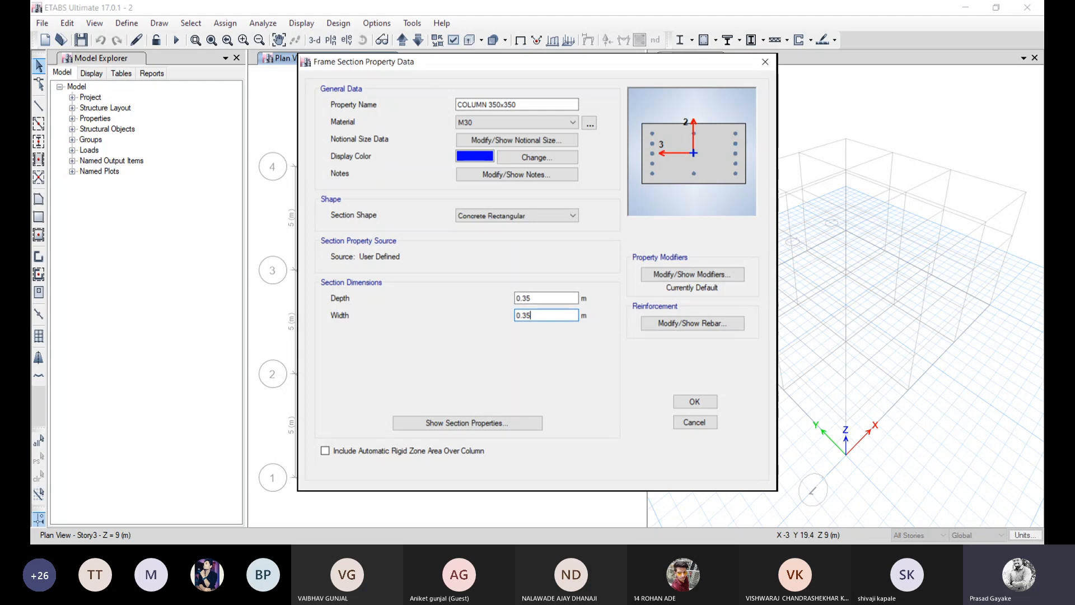
Step: Try to assign HYSD415 to the column's longitudinal bars, set its confinement ties to Mild250, and accept the frame sections
left_click(692, 323)
left_click(607, 121)
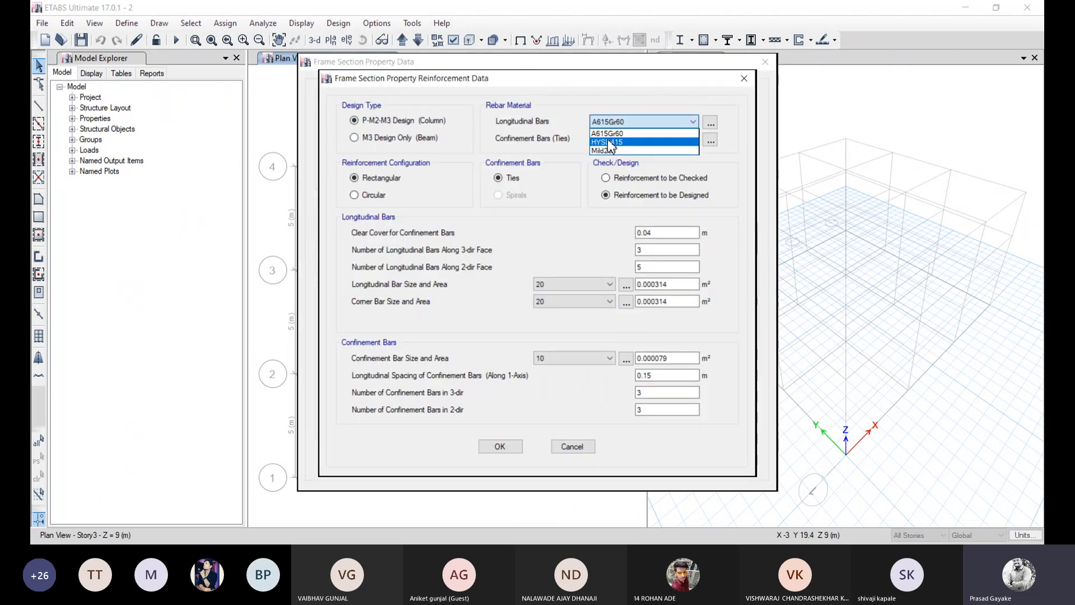
left_click(607, 142)
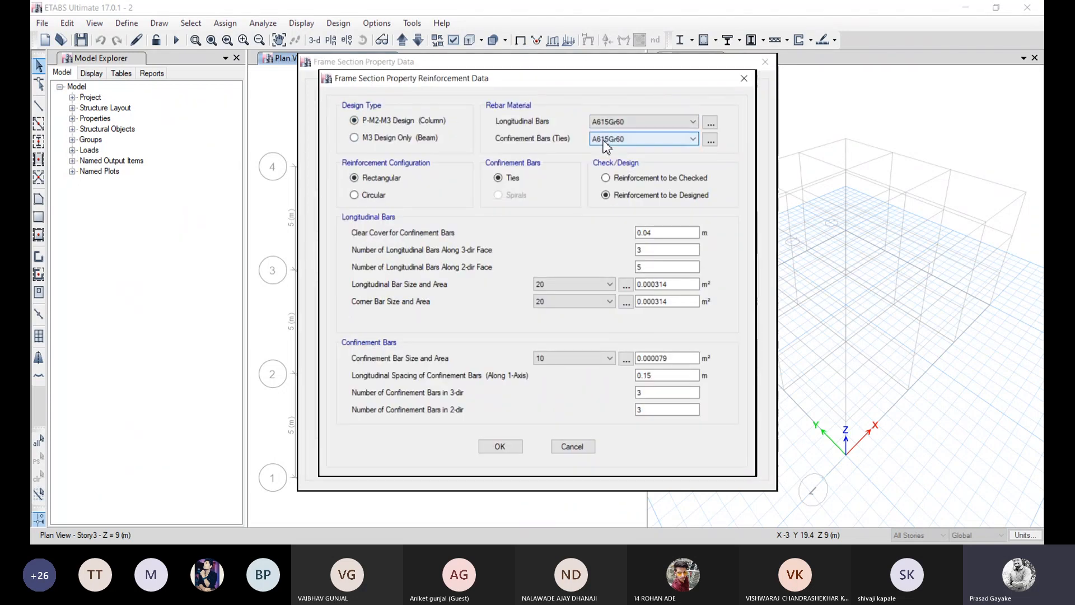
left_click(603, 141)
left_click(602, 167)
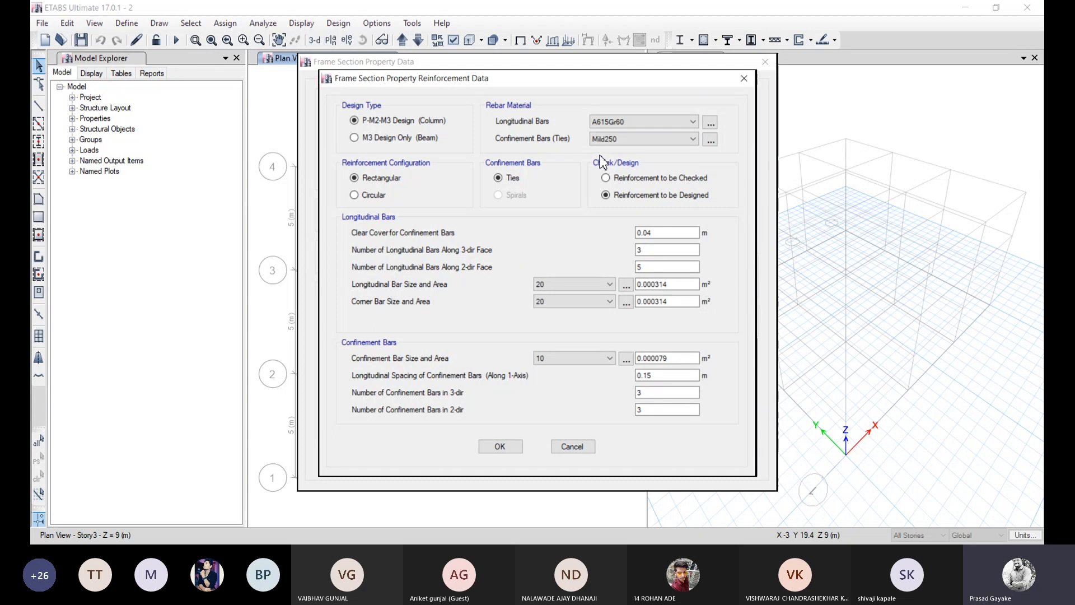
left_click(499, 447)
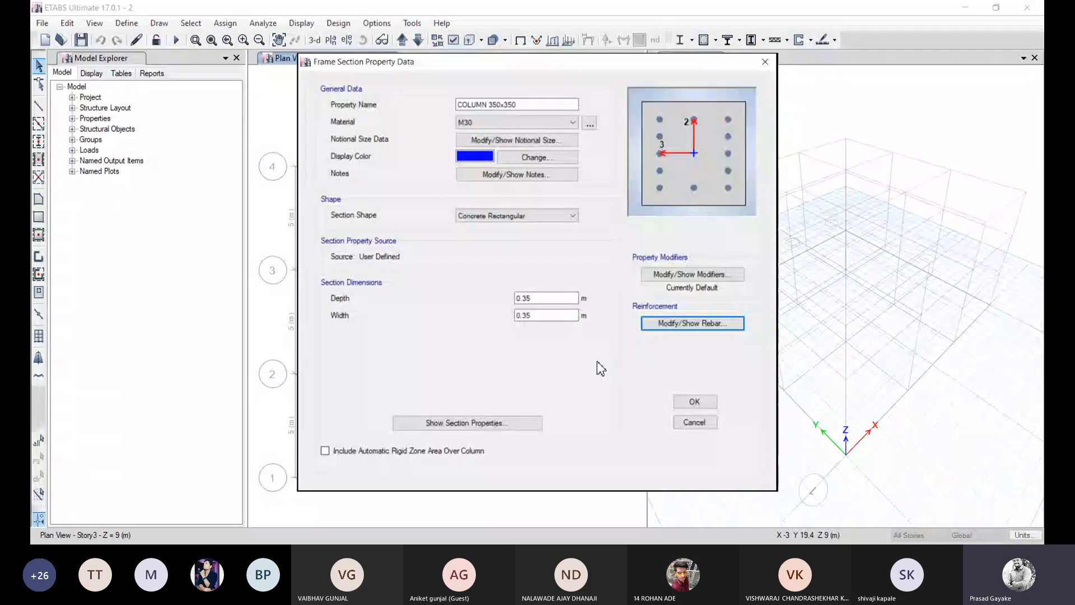
left_click(689, 401)
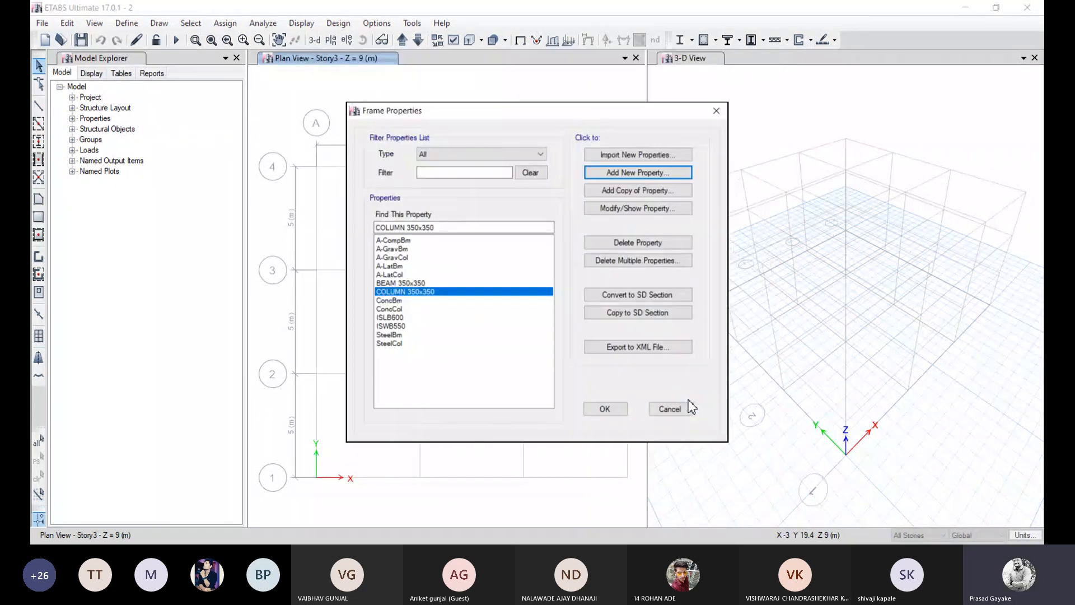
left_click(605, 408)
Step: Rename the existing Slab1 slab property as Slab150 and set its material to M30
left_click(126, 23)
mouse_move(199, 60)
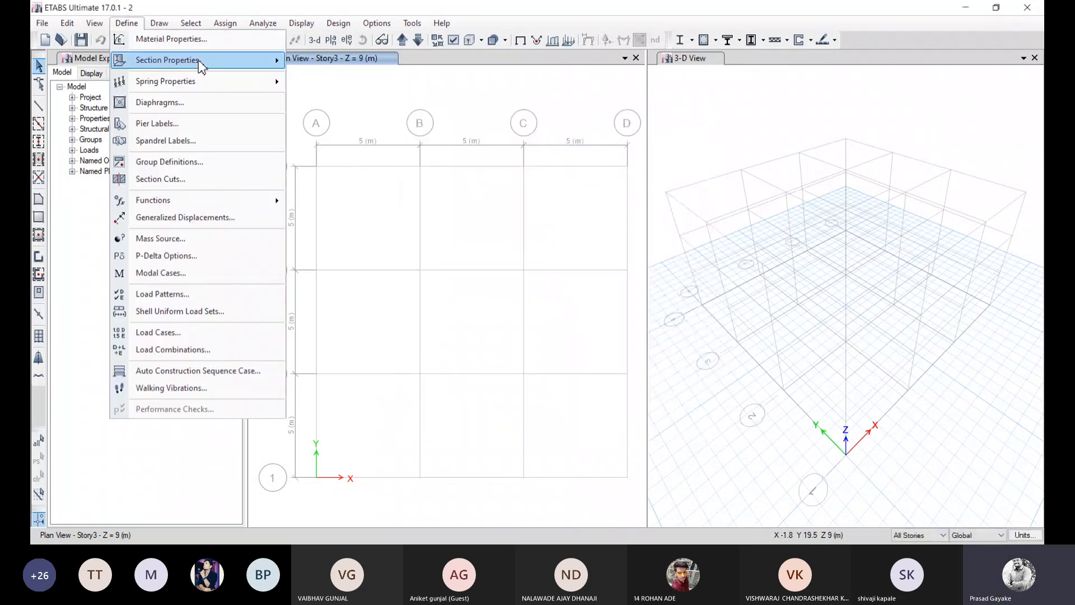
left_click(384, 100)
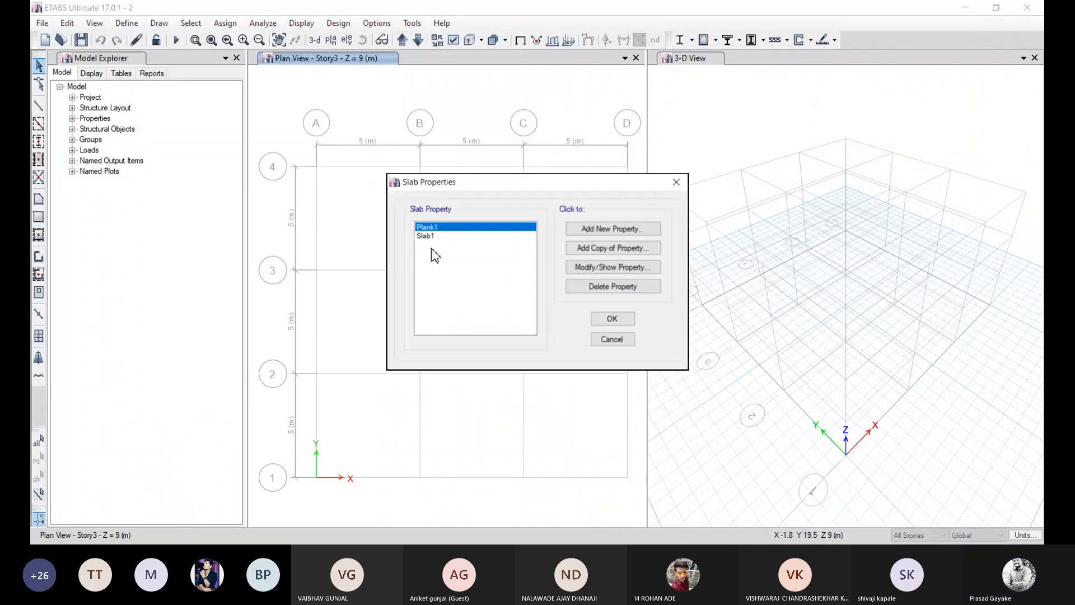
left_click(600, 269)
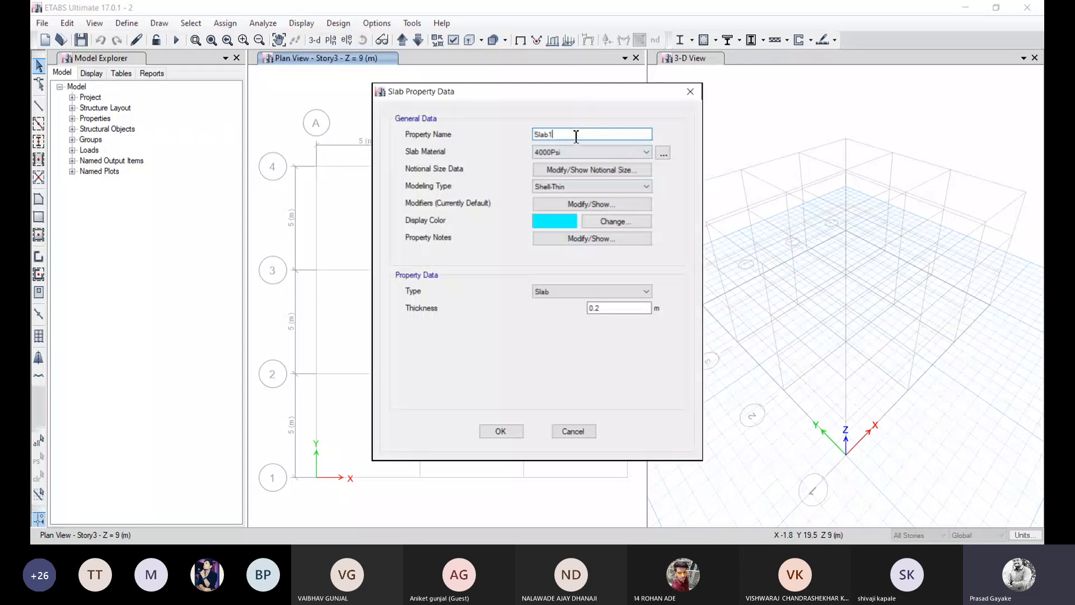
left_click(570, 155)
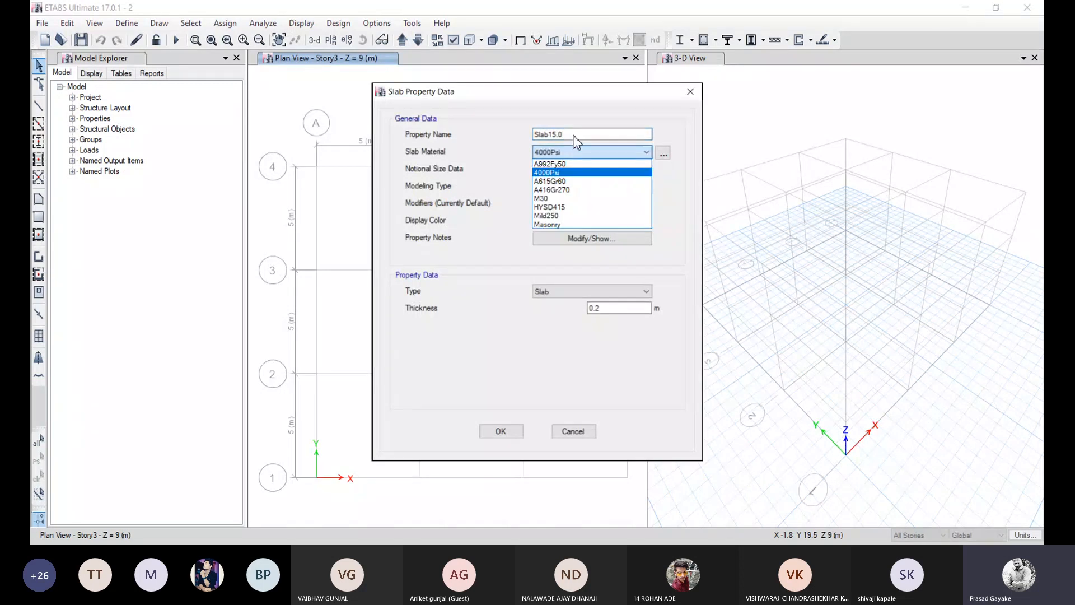
left_click(576, 137)
left_click(579, 137)
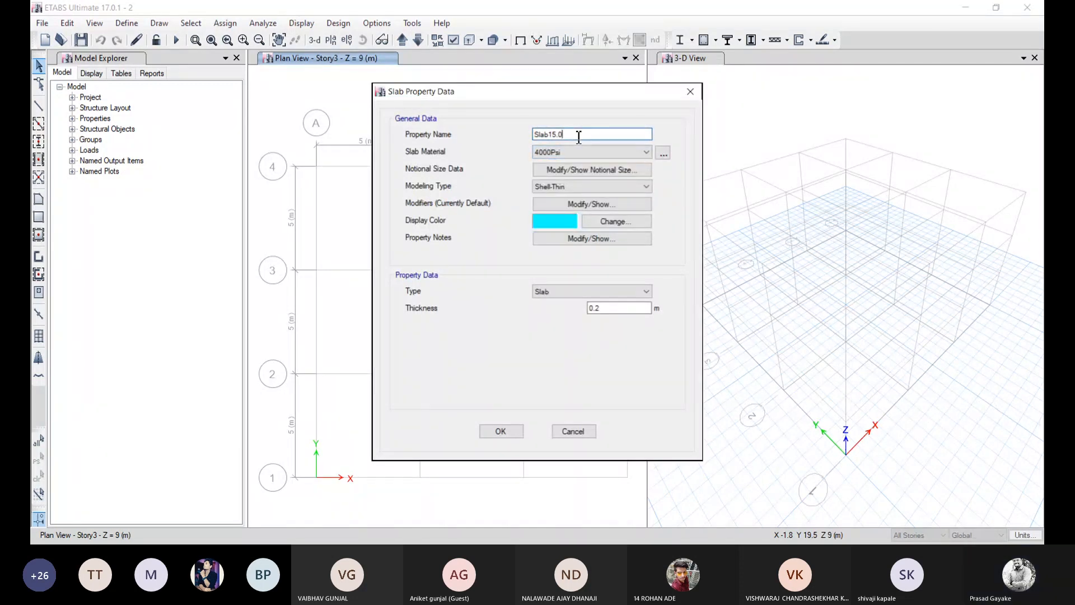
left_click(577, 152)
left_click(576, 205)
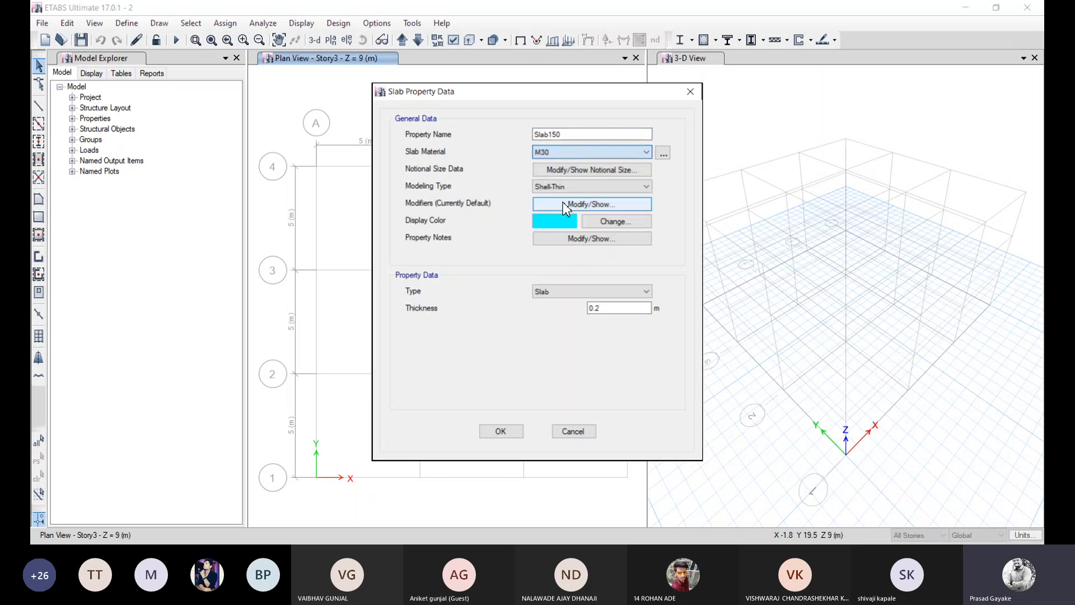
Step: Set the slab's thickness to 0.15 m and accept the slab property definitions
left_click(614, 309)
key("BackSpace")
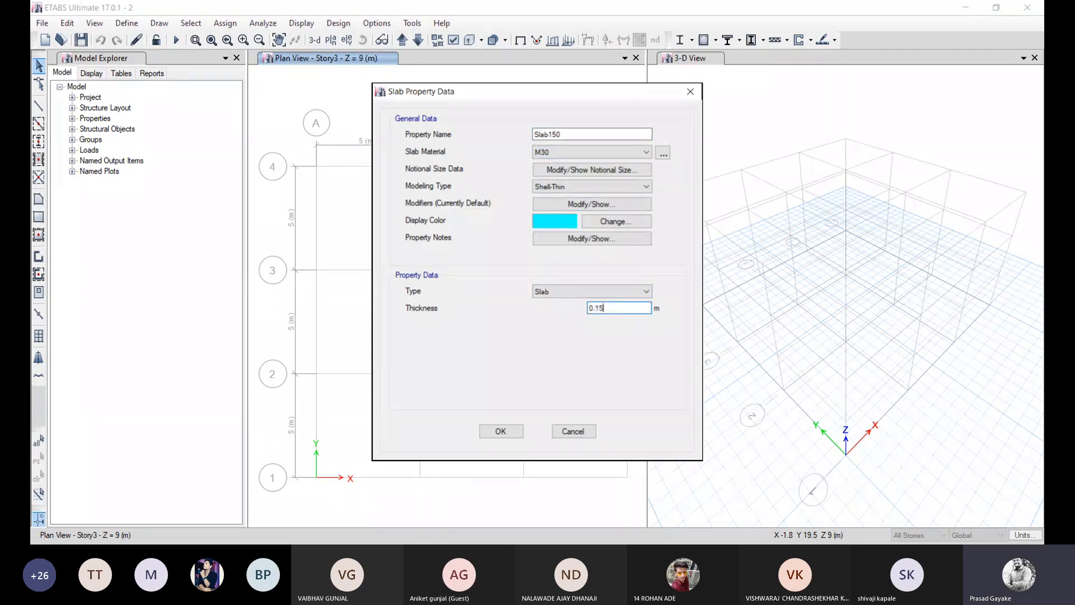
type("15")
left_click(499, 431)
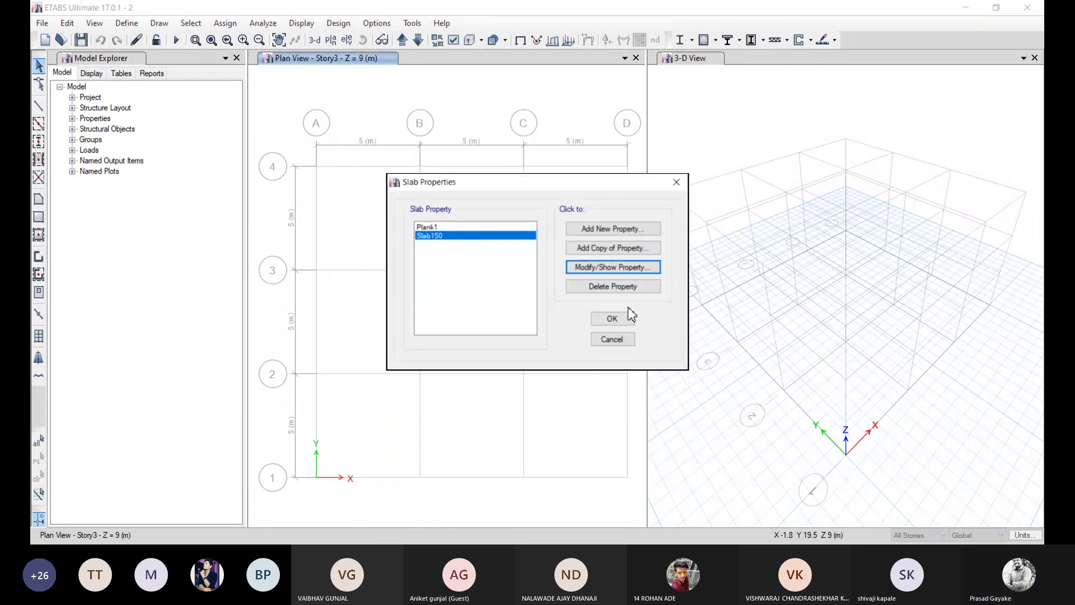
left_click(612, 317)
Step: Rename the existing Wall1 wall property as Wall150 and set its material to Masonry
left_click(126, 23)
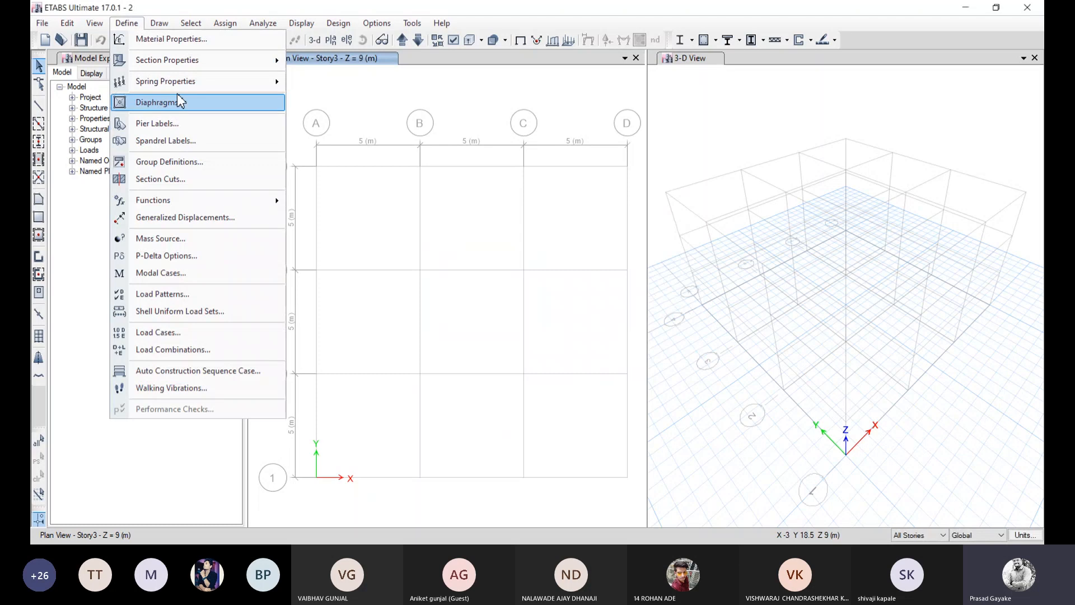
mouse_move(263, 60)
left_click(348, 114)
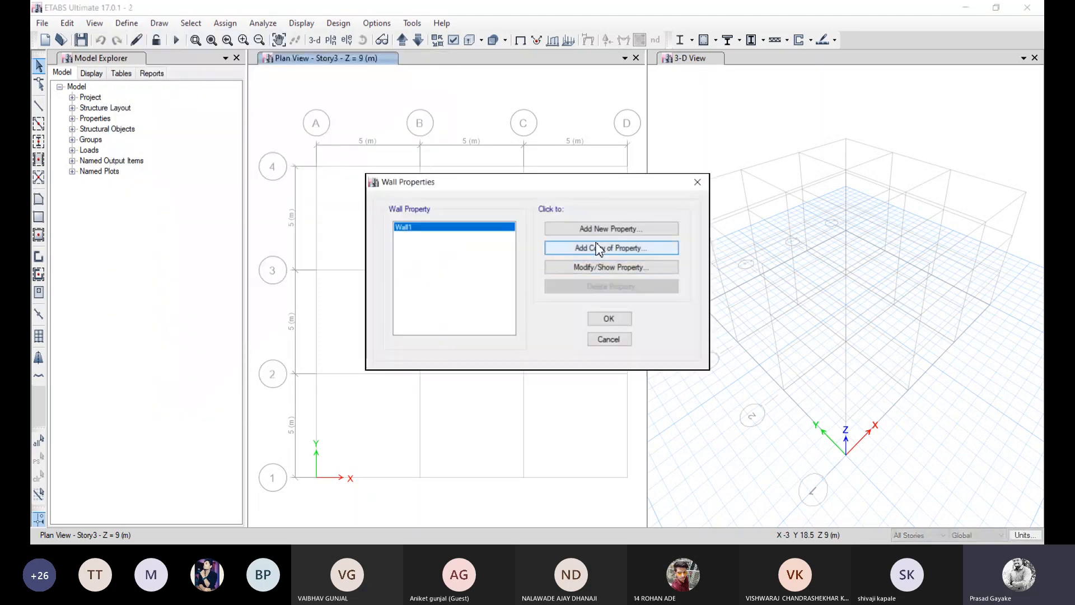
left_click(590, 266)
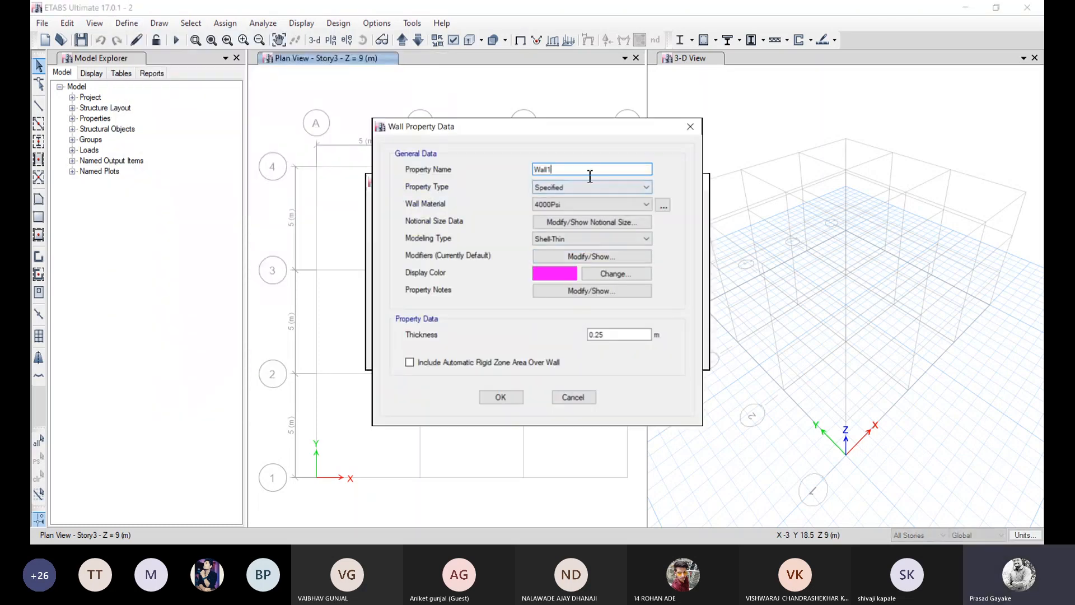
left_click(582, 204)
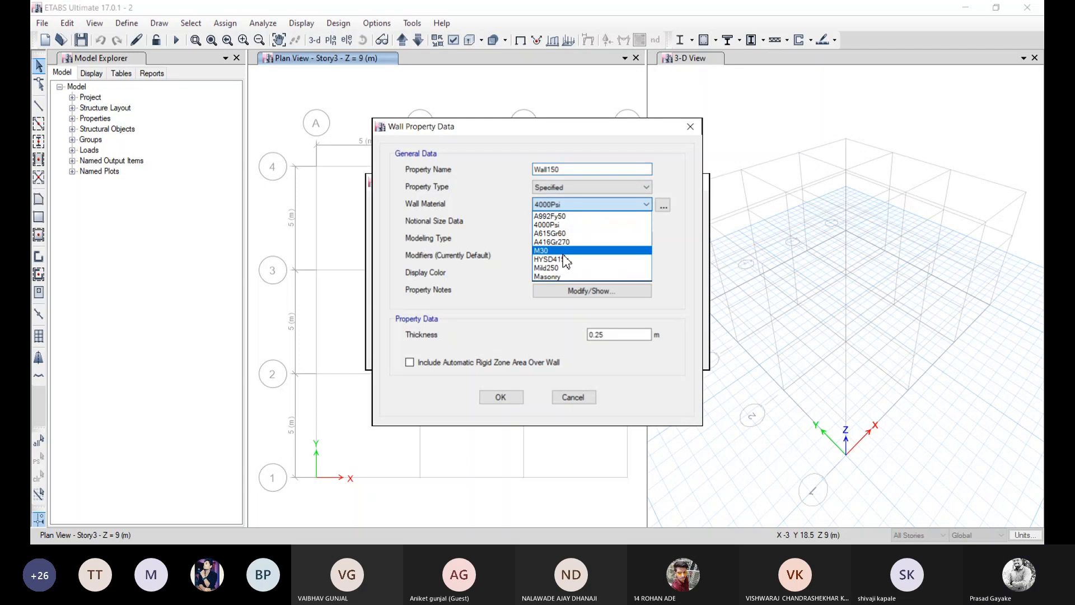
left_click(558, 277)
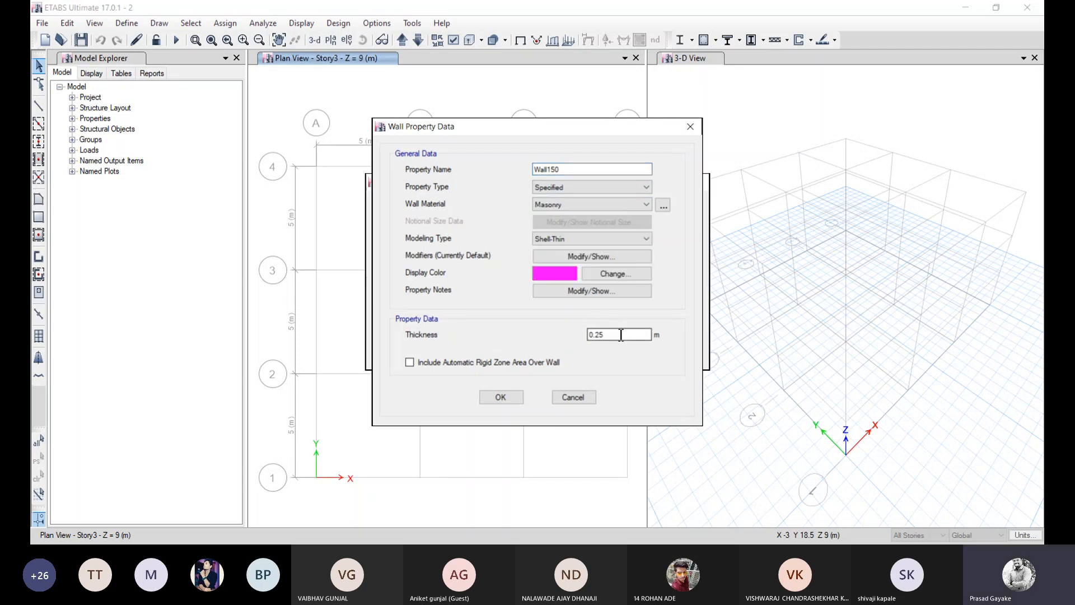
Step: Set the wall's thickness to 0.15 m and accept the wall property definitions
left_click(622, 335)
key("BackSpace")
key("BackSpace")
type("15")
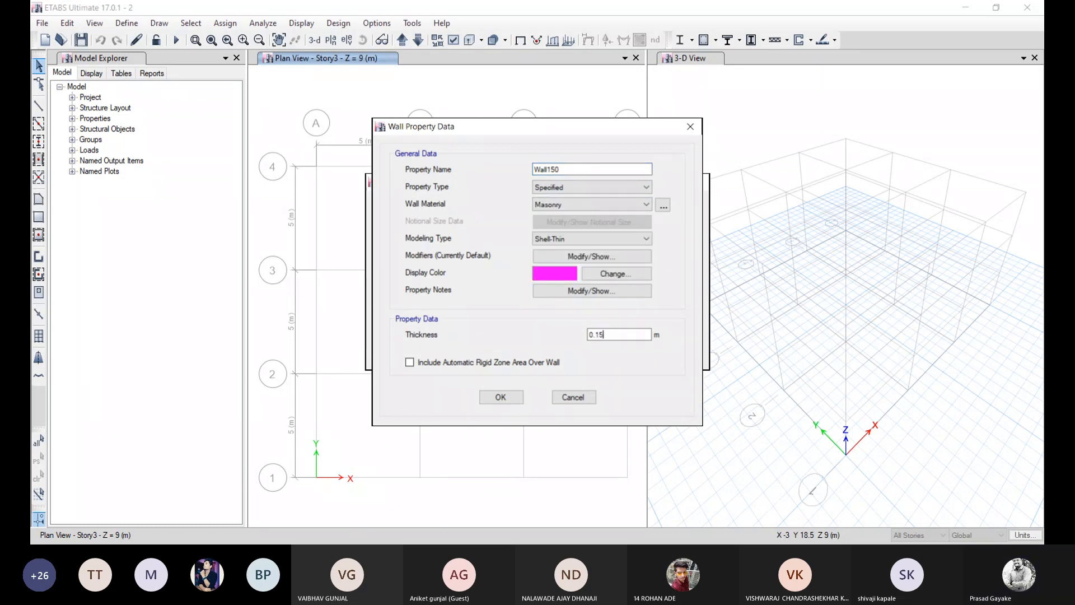
left_click(511, 395)
left_click(609, 318)
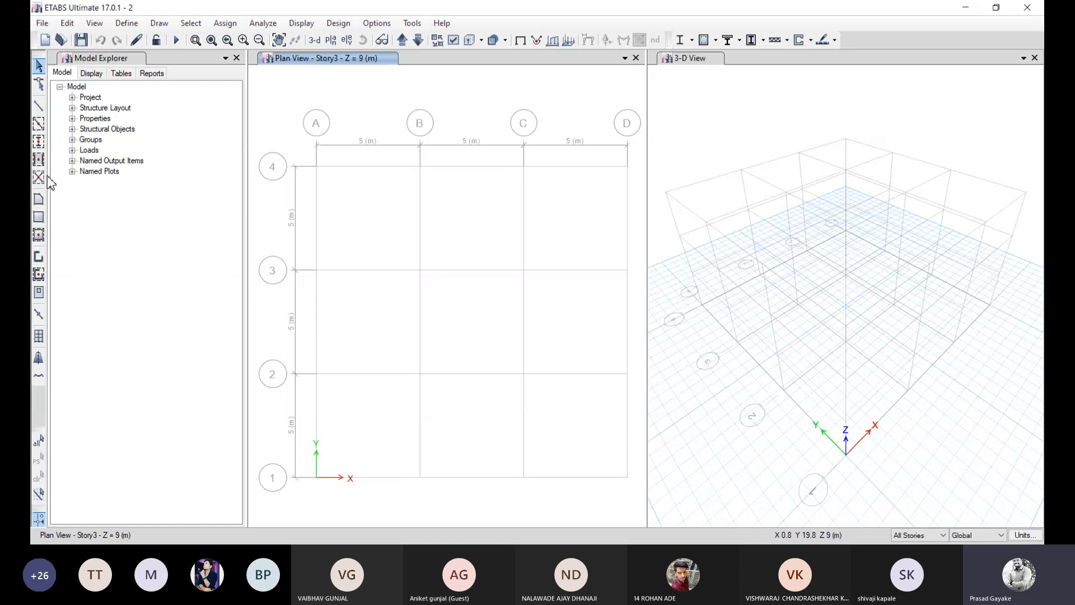
Step: Draw BEAM 350x350 frame beams along all plan grid lines A to D and 1 to 4 on all stories
left_click(39, 125)
left_click(190, 442)
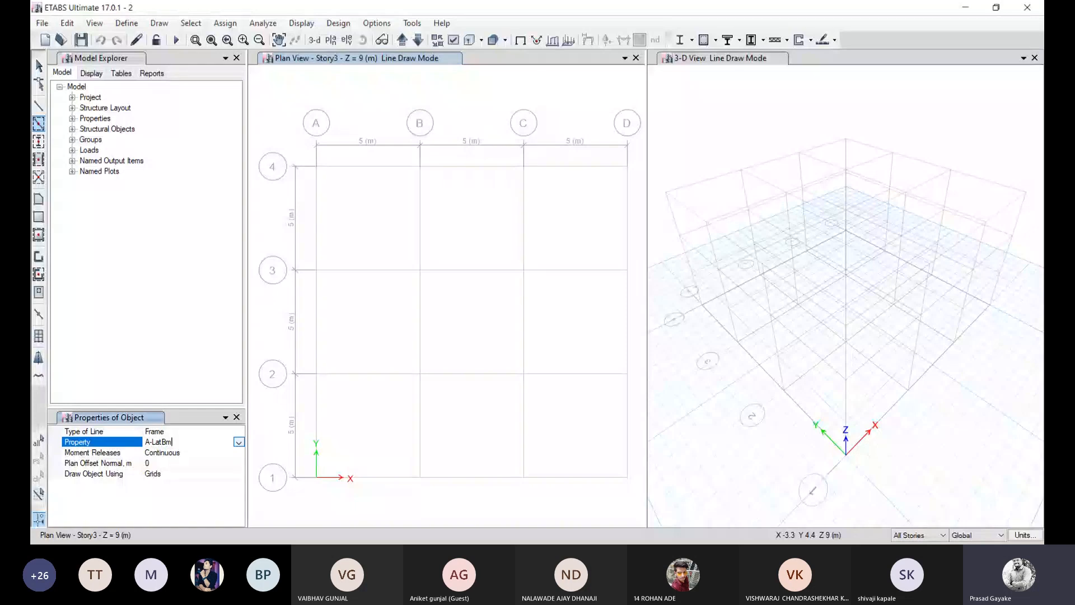
left_click(239, 442)
left_click(186, 506)
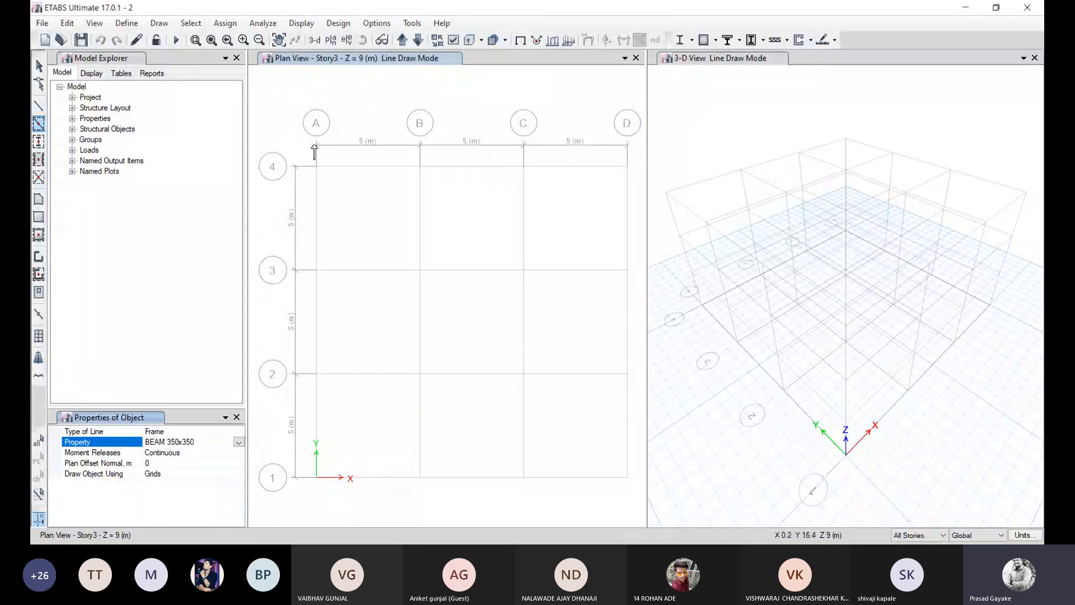
left_click_drag(302, 147, 640, 471)
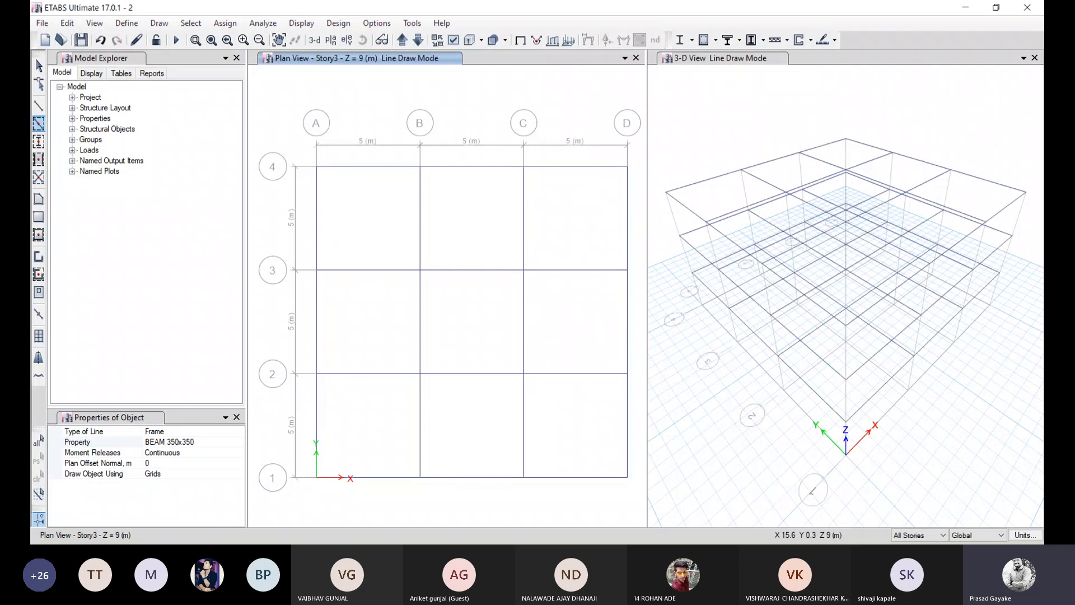
Step: Place COLUMN 350x350 columns at all grid intersections A to D and 1 to 4 on all stories
left_click(38, 143)
left_click(178, 442)
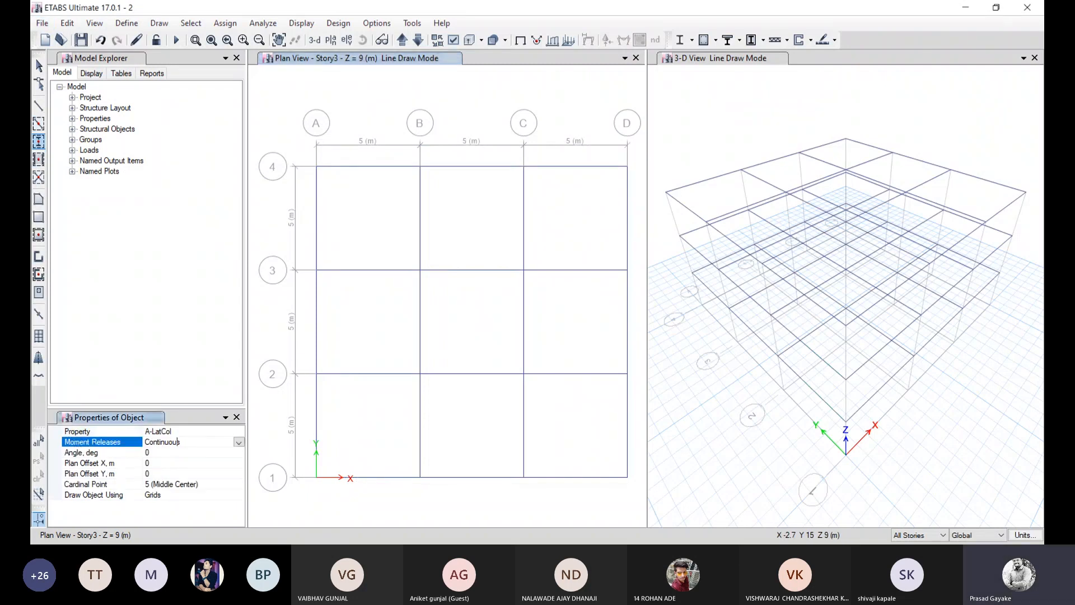
left_click(239, 434)
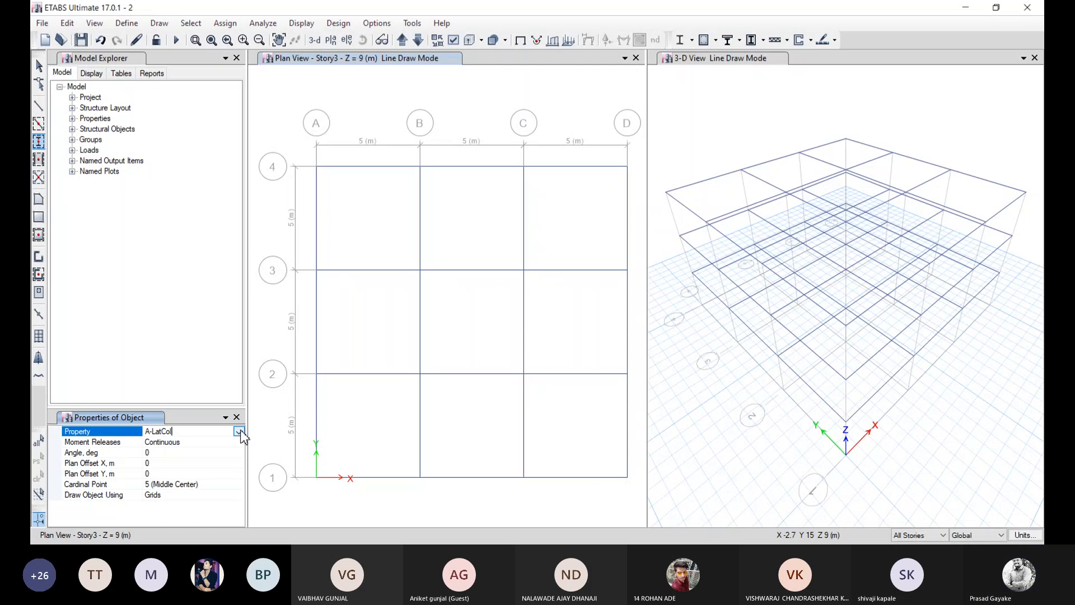
left_click(239, 432)
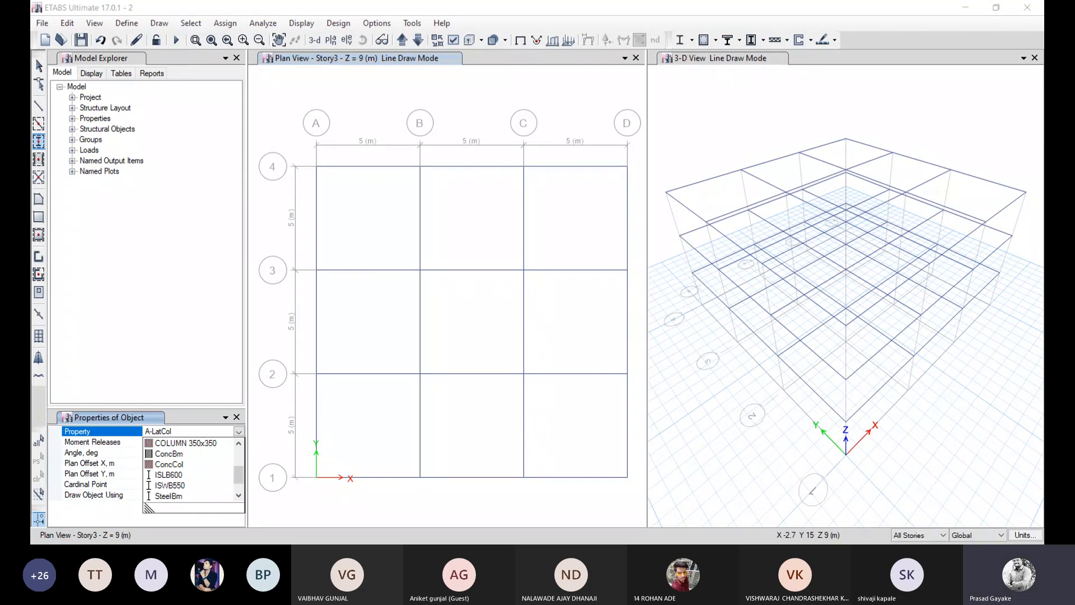
left_click(185, 442)
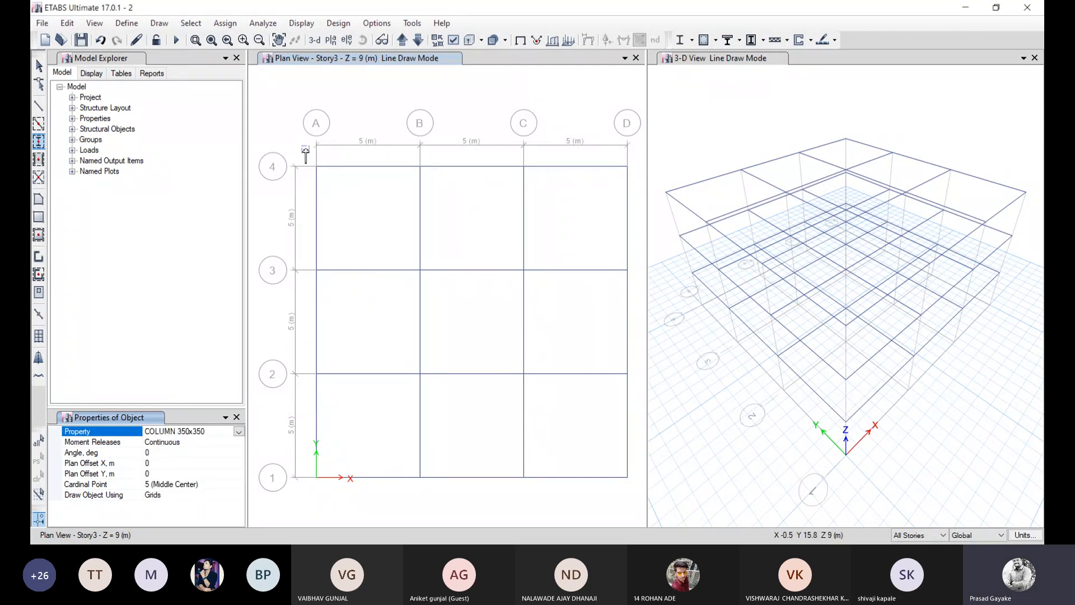
mouse_move(304, 153)
left_mouse_down()
mouse_move(442, 330)
mouse_move(638, 495)
left_mouse_up()
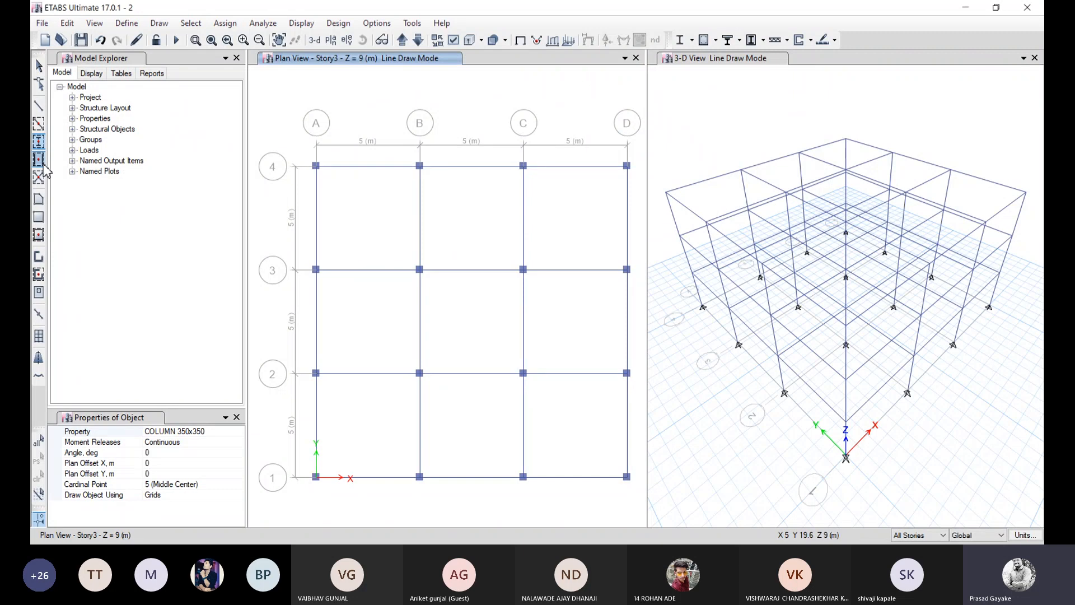
Step: Fill all grid bays between A to D and 1 to 4 with Slab150 slabs on all stories
left_click(39, 235)
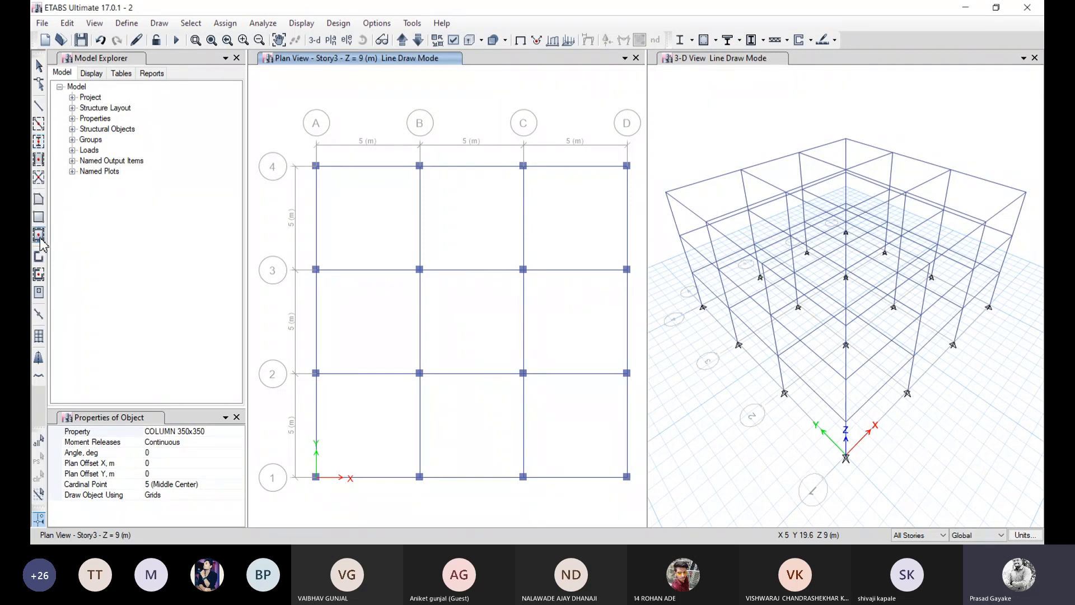
left_click(217, 436)
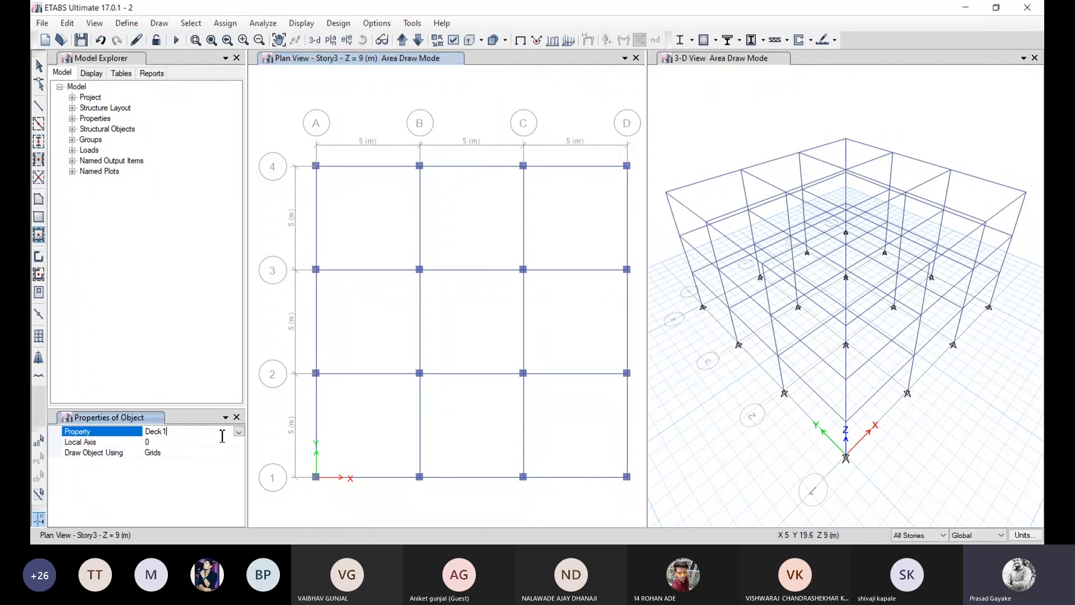
left_click(239, 432)
left_click(157, 475)
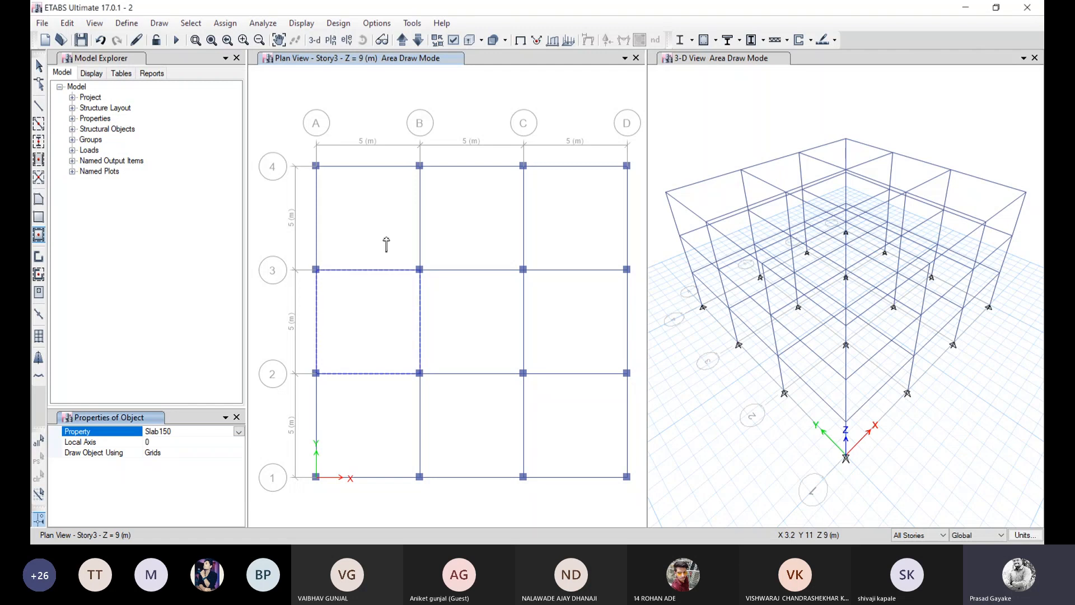
left_click_drag(329, 193, 637, 484)
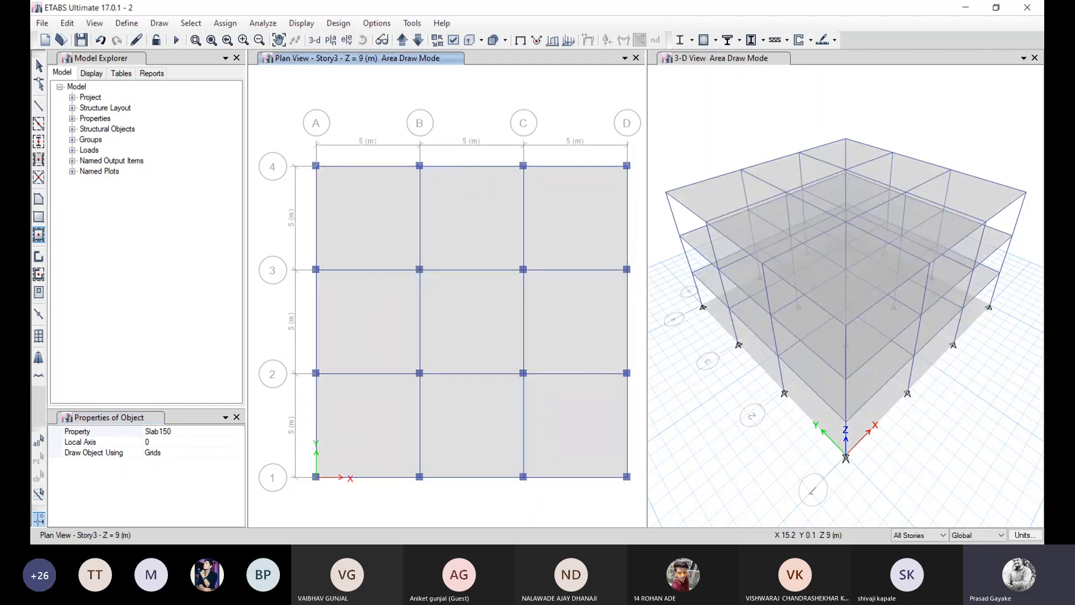
Step: Show the Base level plan and restrict drawing and selection to One Story
left_click(401, 44)
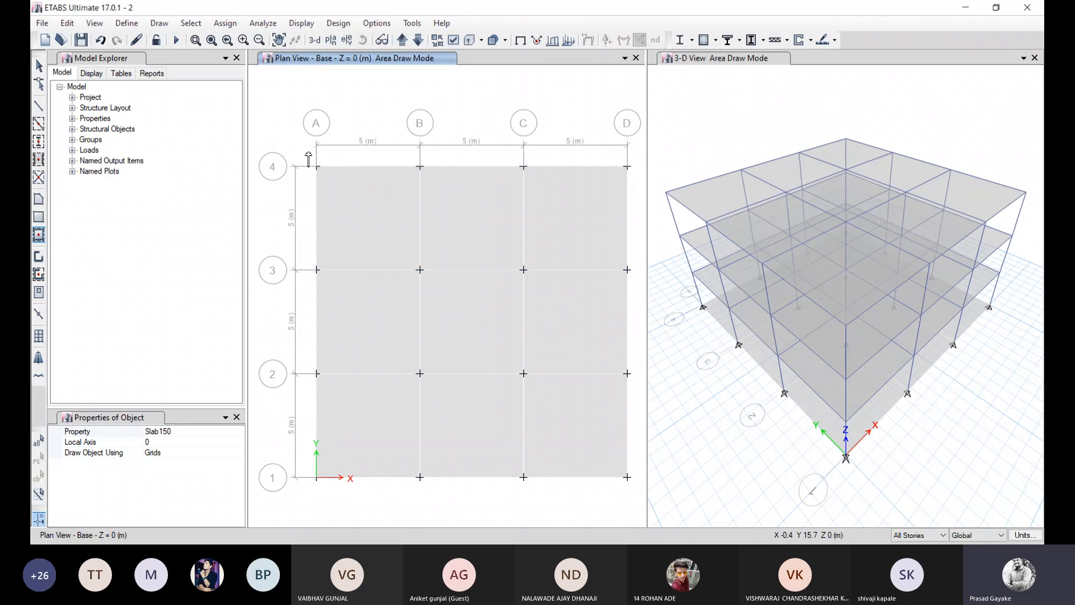
left_click(38, 68)
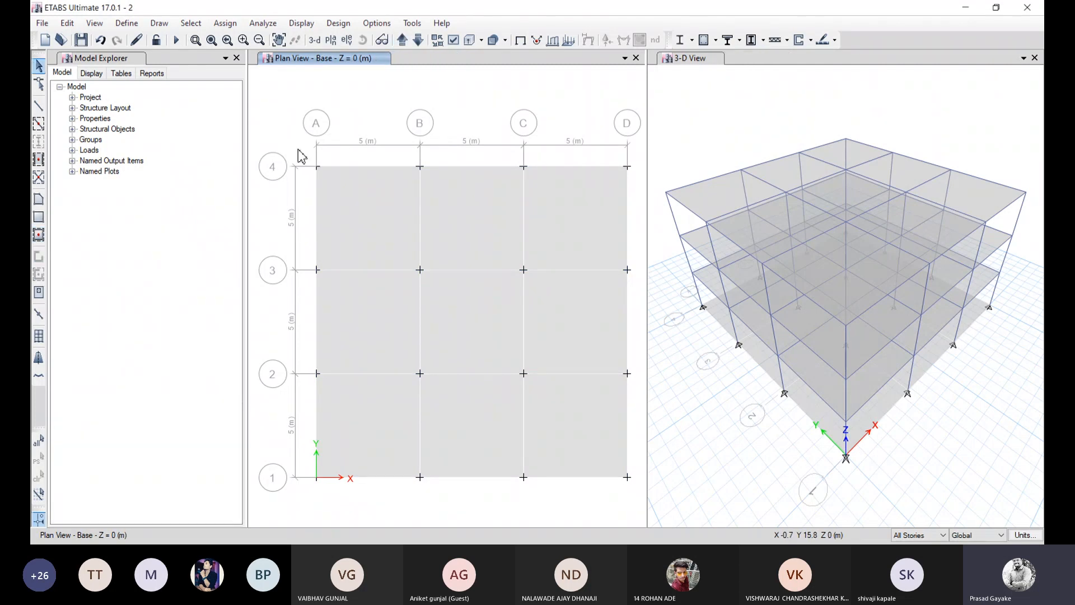
left_click_drag(302, 150, 644, 491)
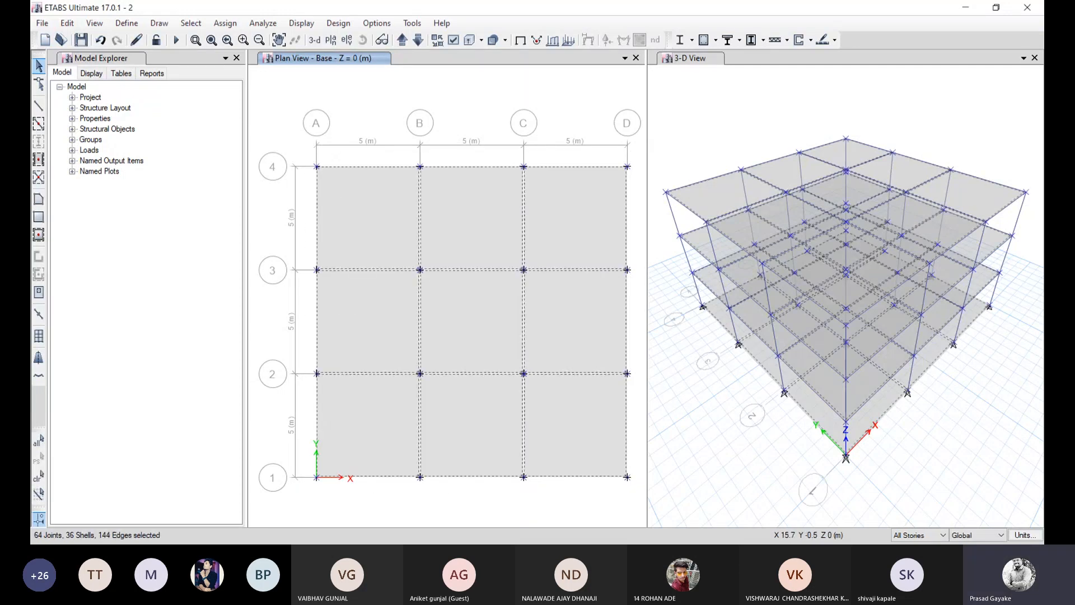
left_click(943, 535)
left_click(918, 545)
Step: Try to delete the slabs at Base level, and undo the deletion
left_click_drag(298, 148, 637, 485)
key("Delete")
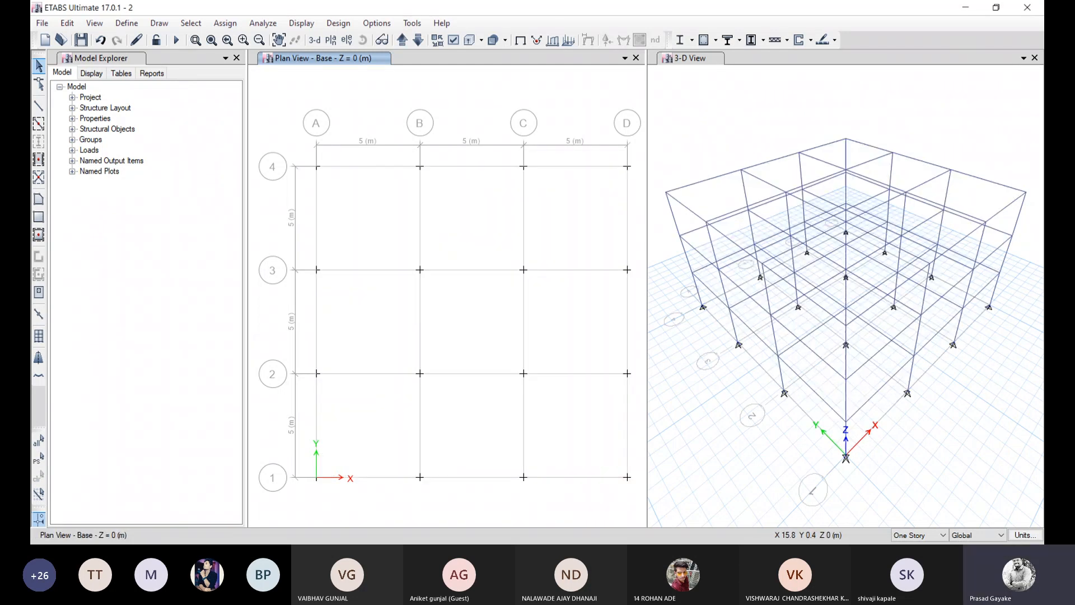
key("ctrl+z")
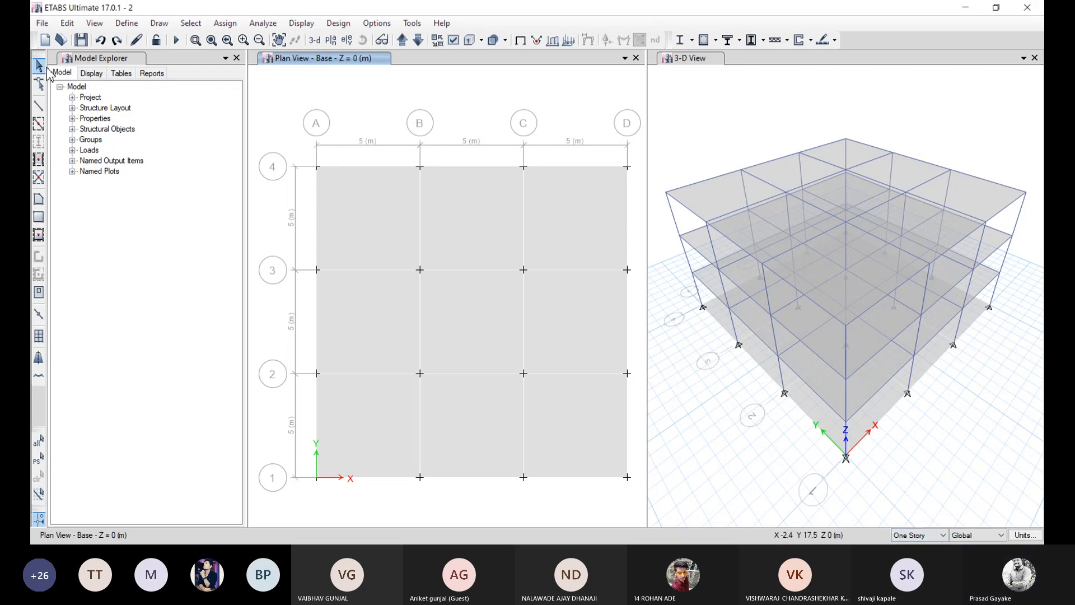
Step: Select and delete only the slabs at Base level
left_click(319, 162)
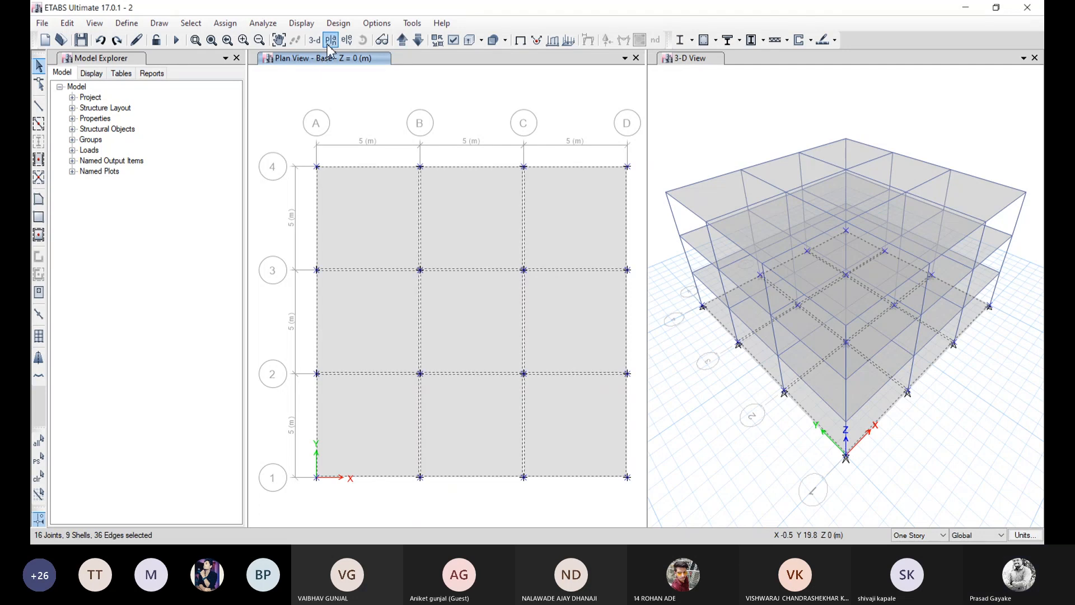
key("Delete")
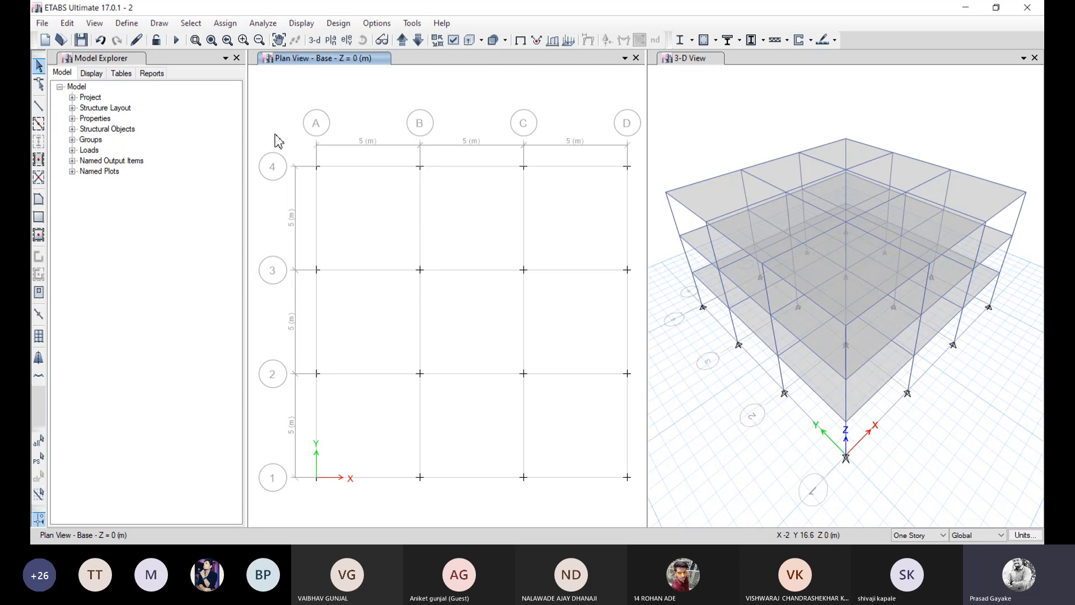
Step: Assign fixed restraints, with all translations and rotations restrained, to all column base joints at Base level
left_click_drag(275, 135, 639, 498)
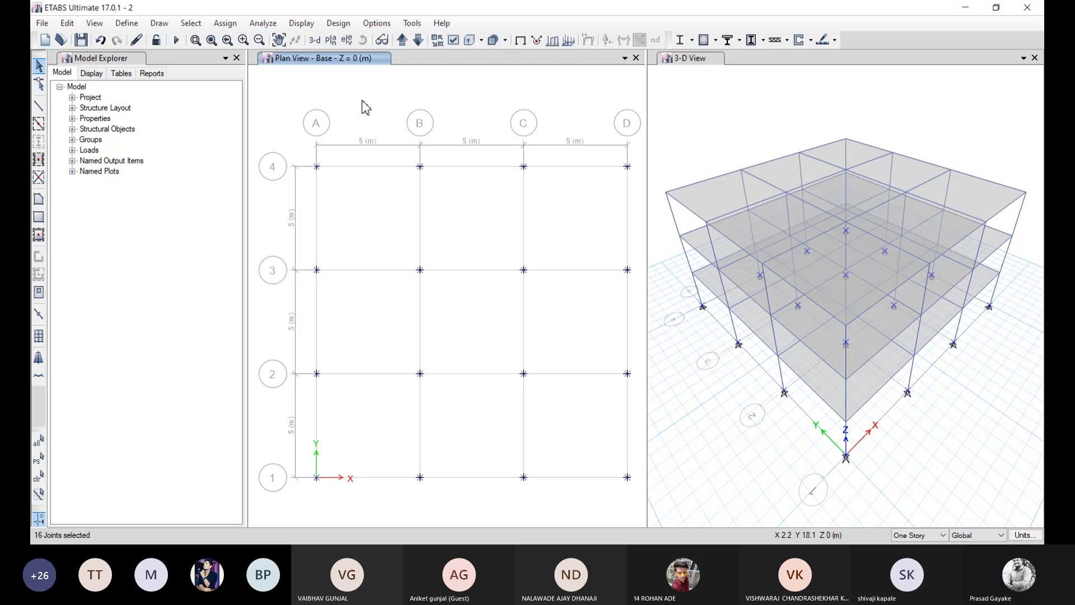
left_click(225, 23)
mouse_move(322, 39)
left_click(364, 40)
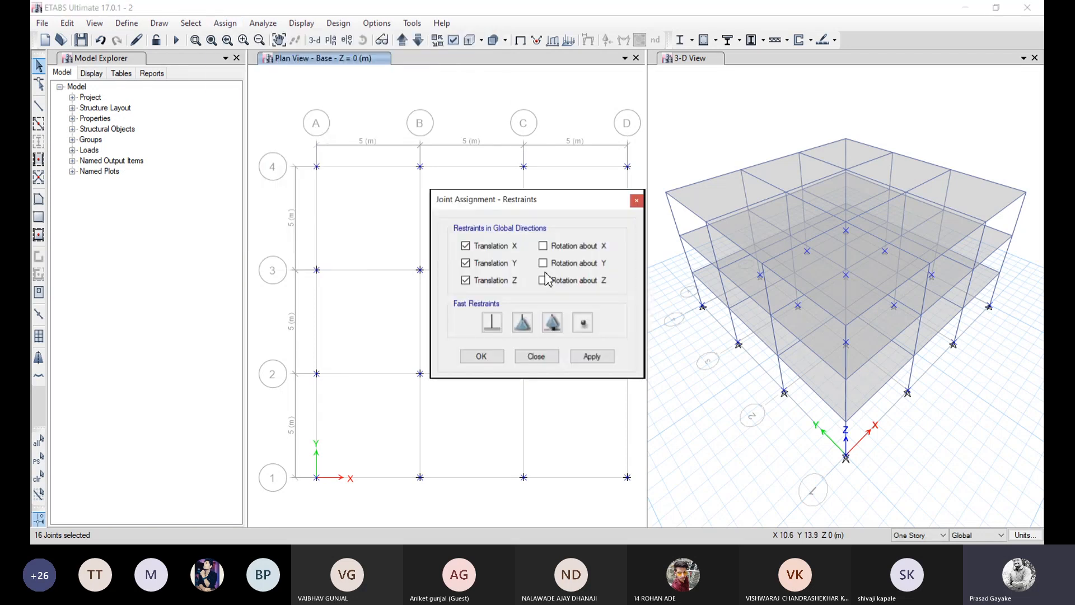
left_click(492, 322)
left_click(591, 357)
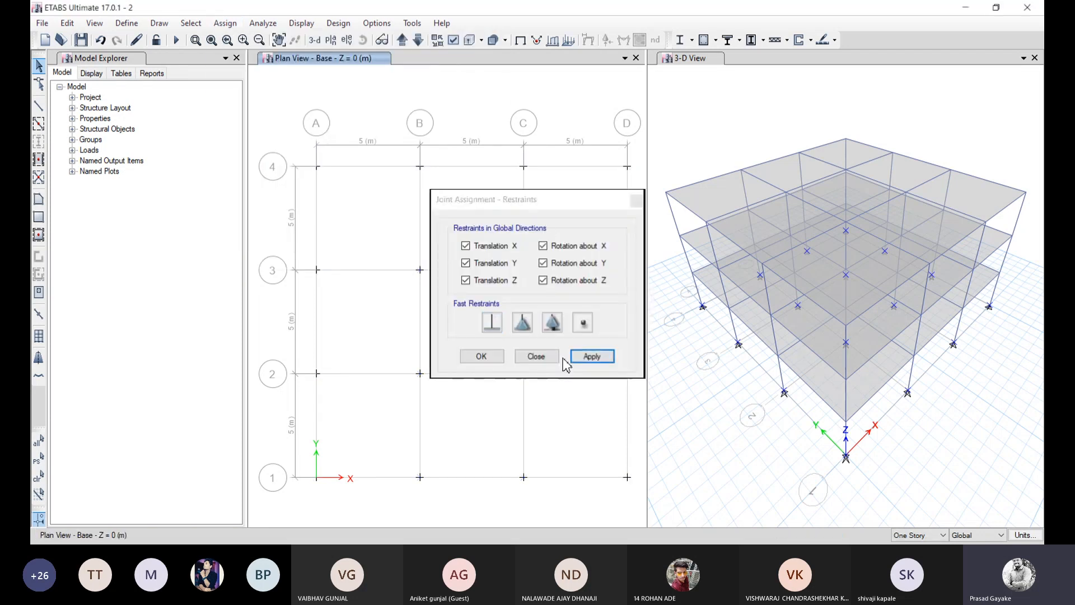
left_click(489, 357)
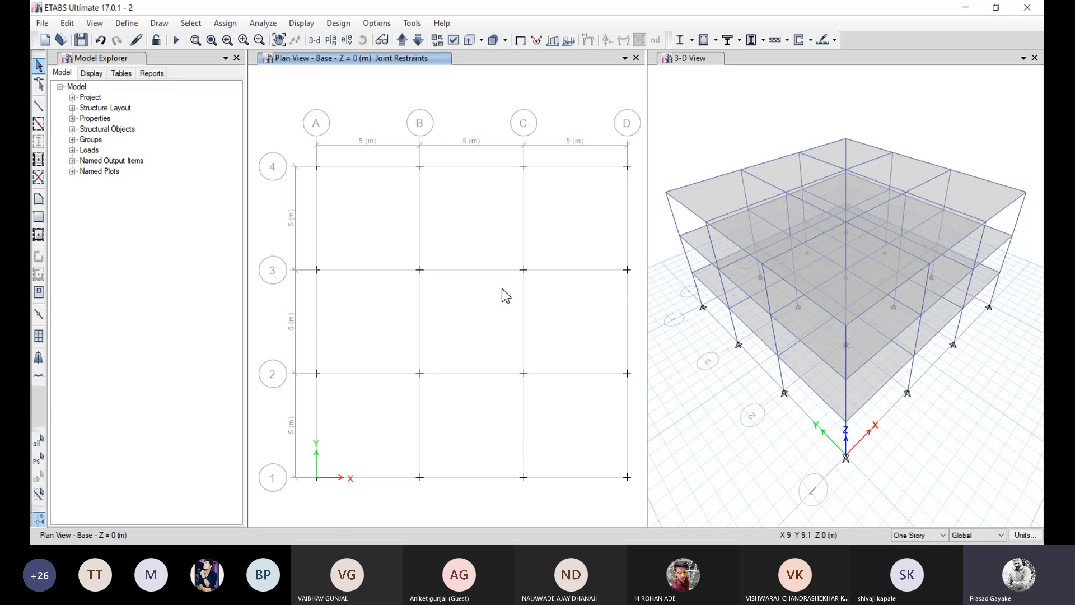
Step: Examine the Story1 slab panel between grids B to C and 3 to 4 in plan and in the rotated 3-D view
left_click(403, 40)
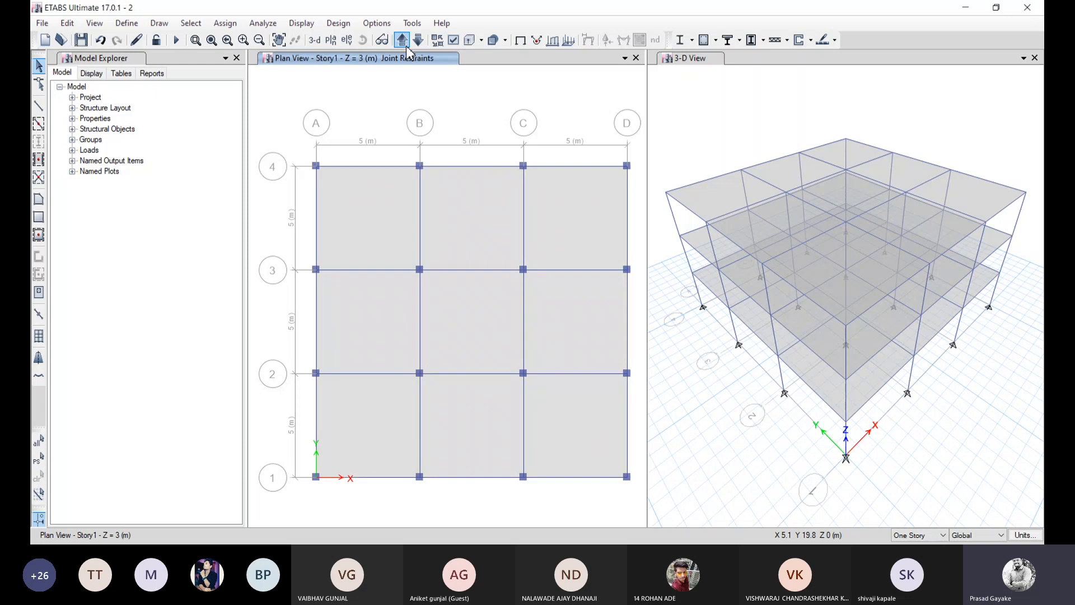
left_click(494, 234)
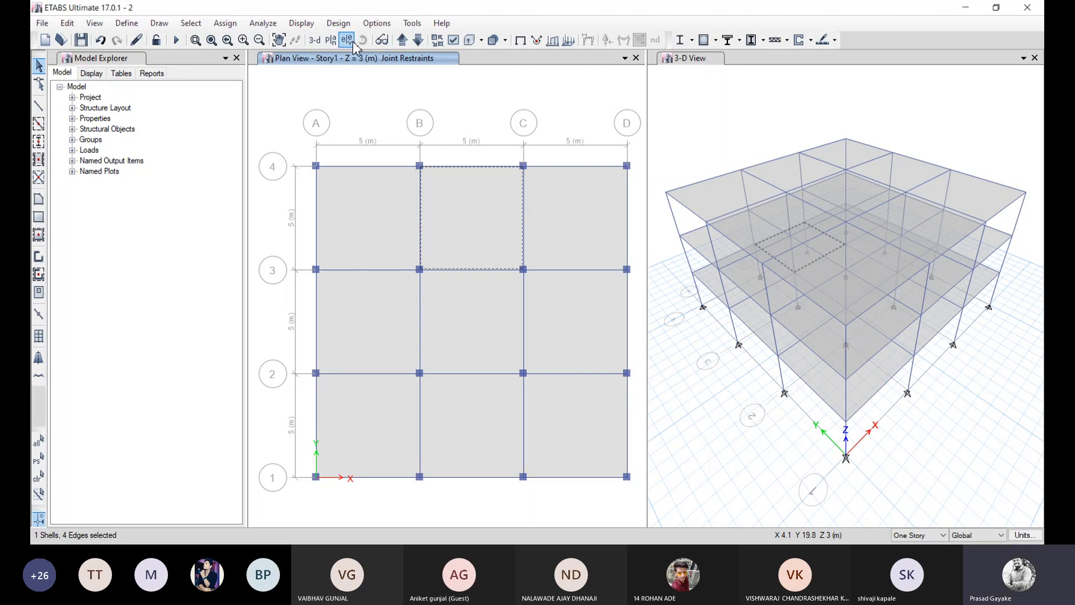
left_click(683, 131)
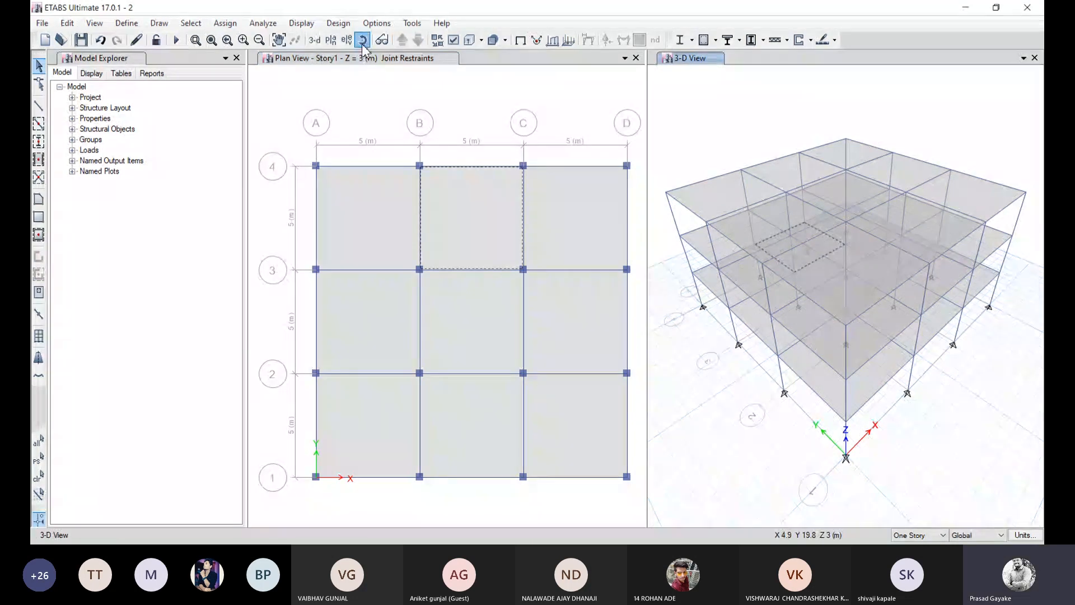
left_click_drag(918, 335, 714, 330)
left_click_drag(1025, 352, 1023, 370)
left_click_drag(819, 358, 811, 343)
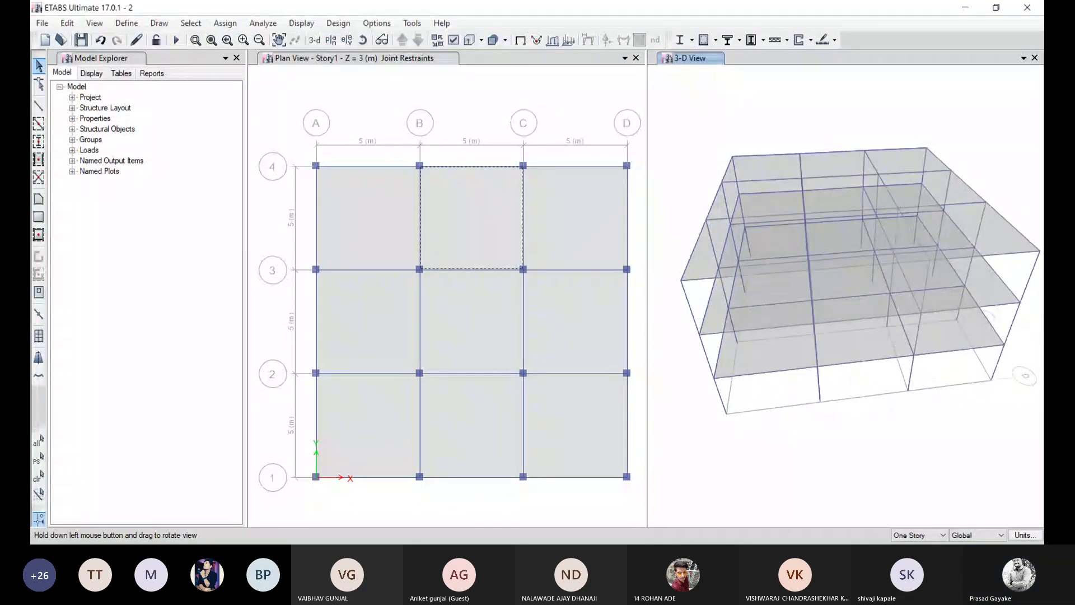
left_click(486, 232)
left_click(403, 42)
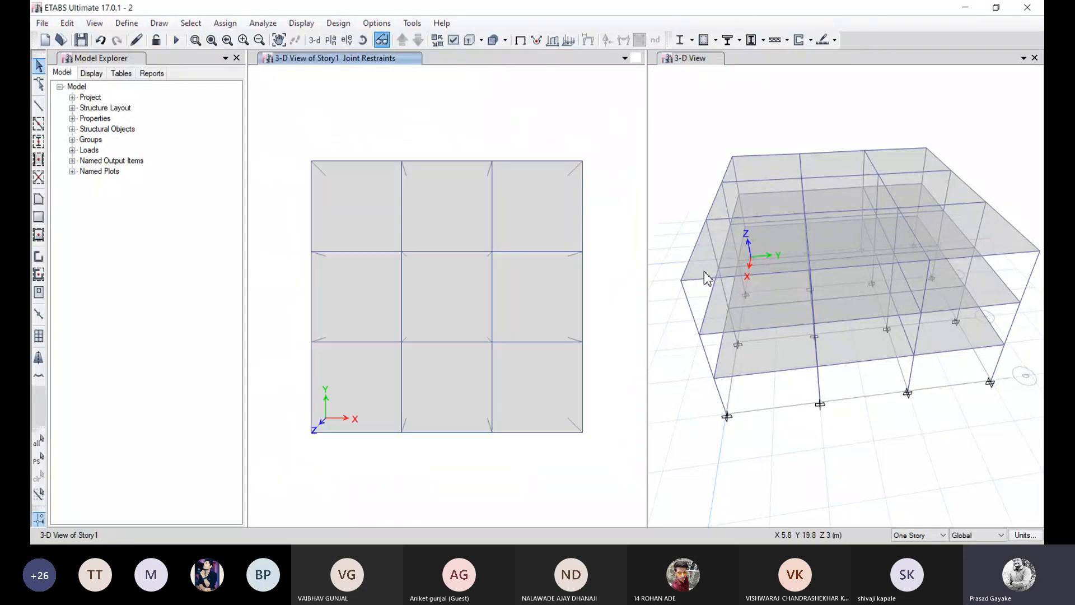
left_click(694, 91)
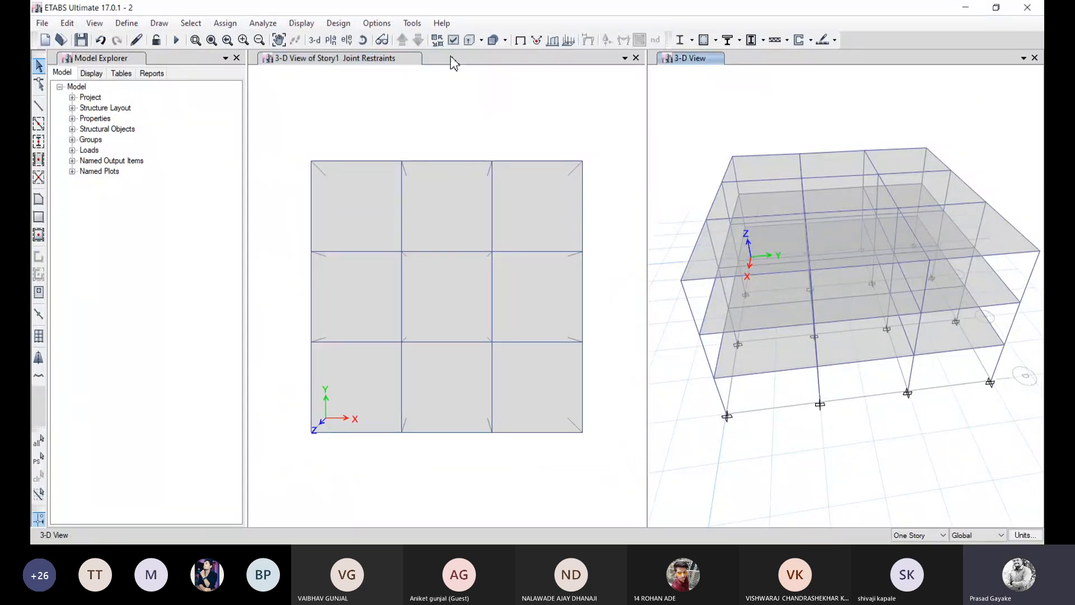
left_click(363, 40)
left_click_drag(918, 313, 745, 301)
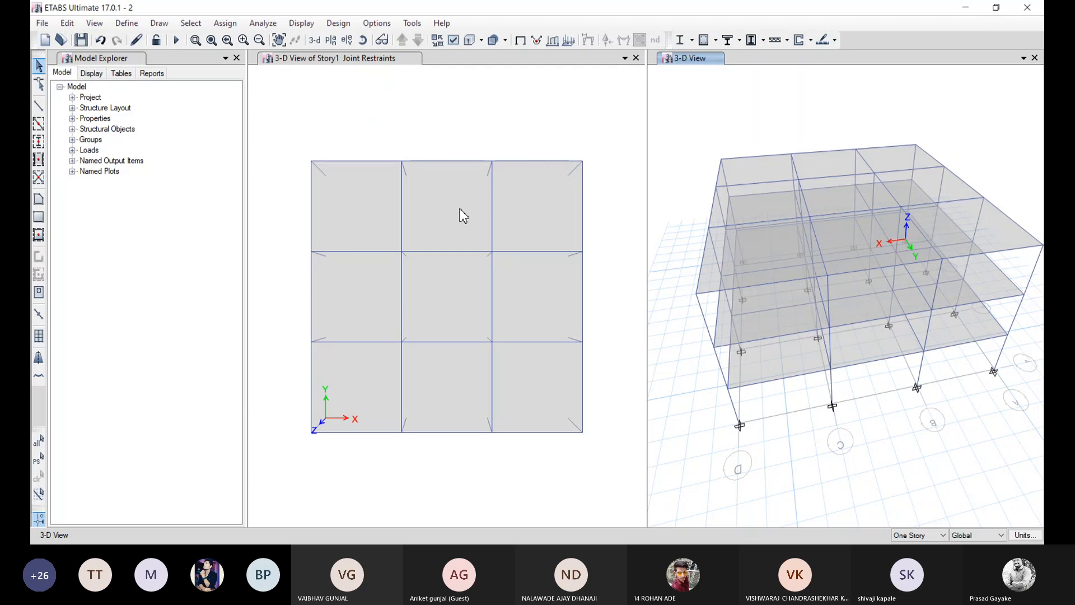
Step: Restore the plan view of Story1 in the view showing the story in 3-D
left_click(459, 106)
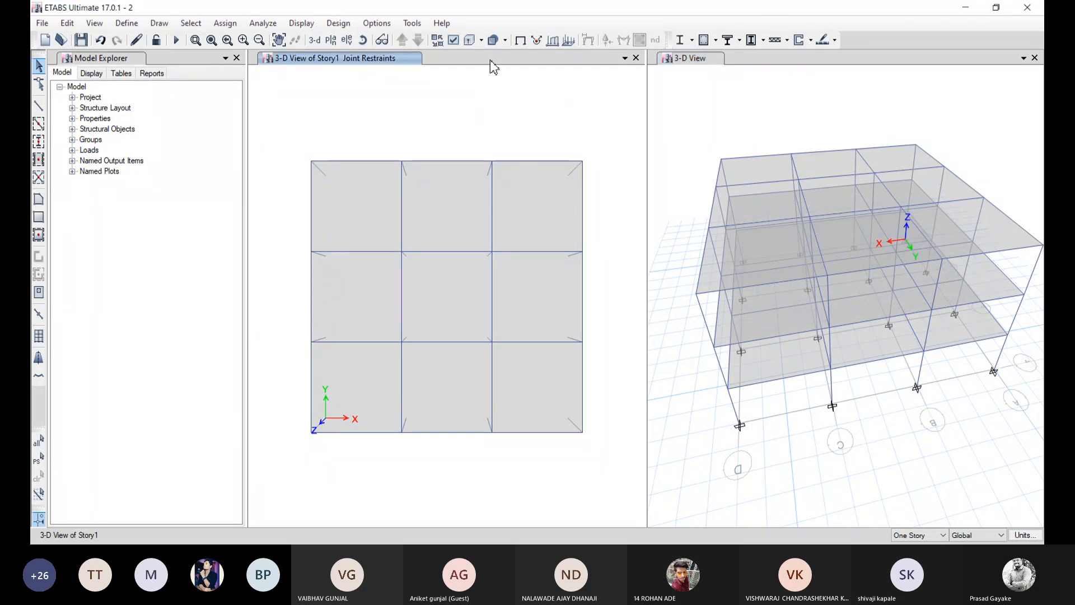
left_click(331, 43)
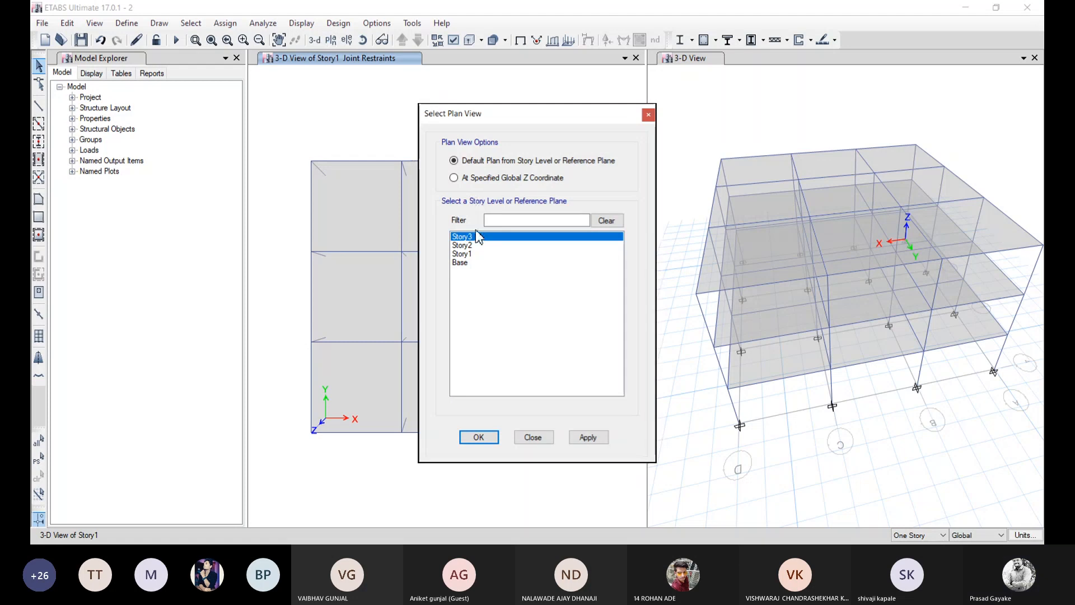
left_click(479, 253)
left_click(588, 437)
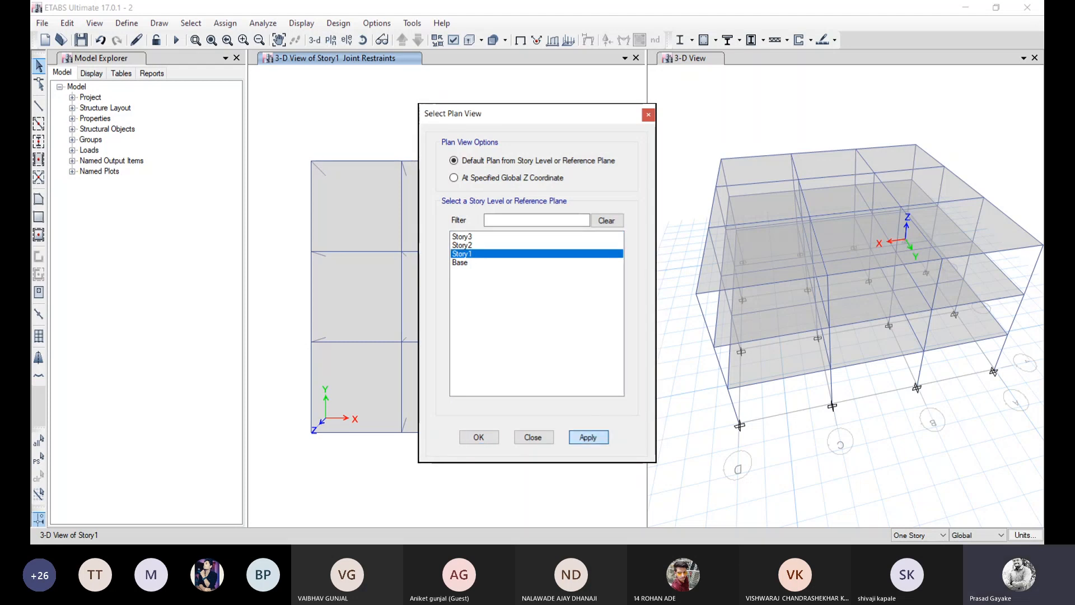
left_click(491, 437)
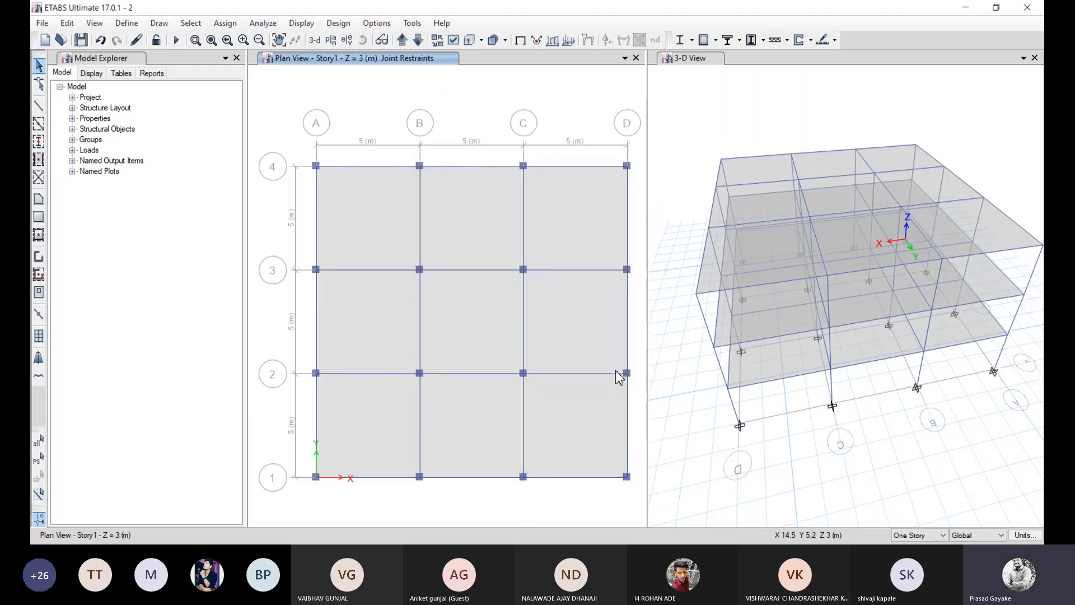
Step: Delete the Story1 slab panel in the bay between grids B to C and 3 to 4
left_click(278, 40)
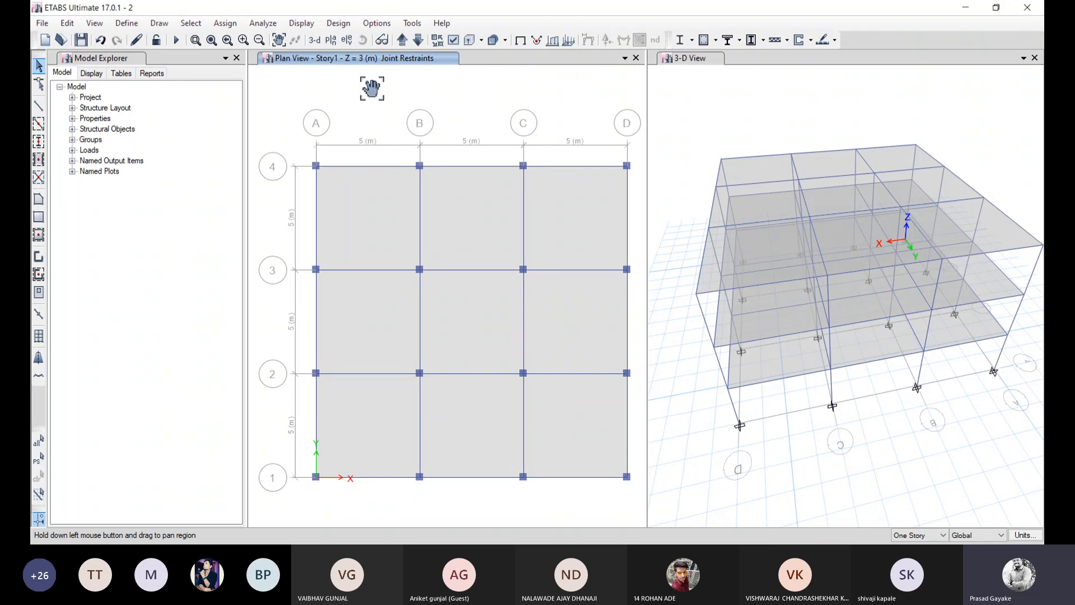
left_click_drag(482, 101, 457, 92)
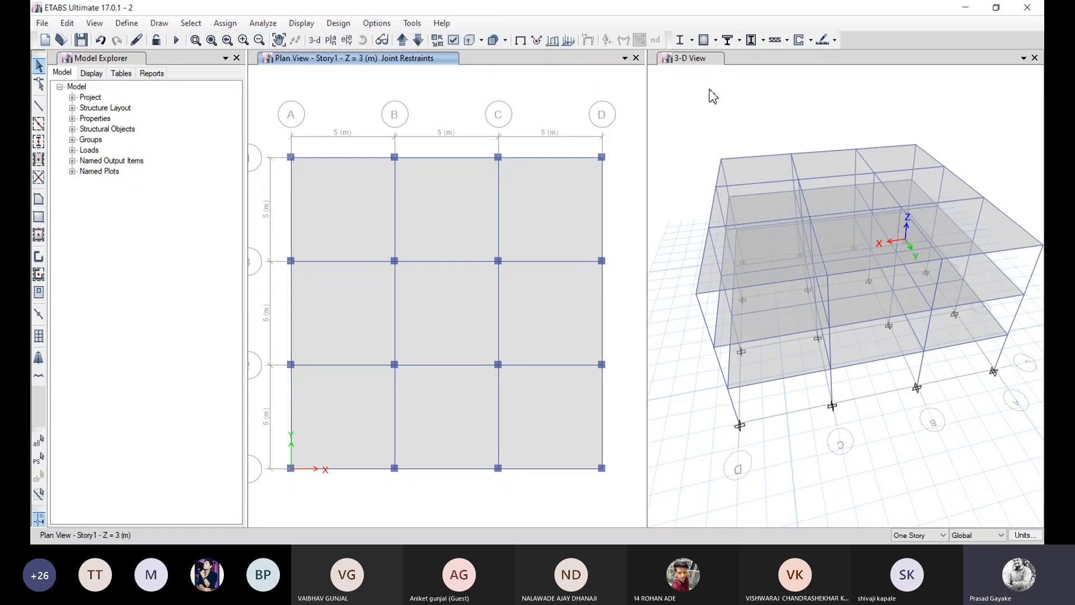
left_click(438, 236)
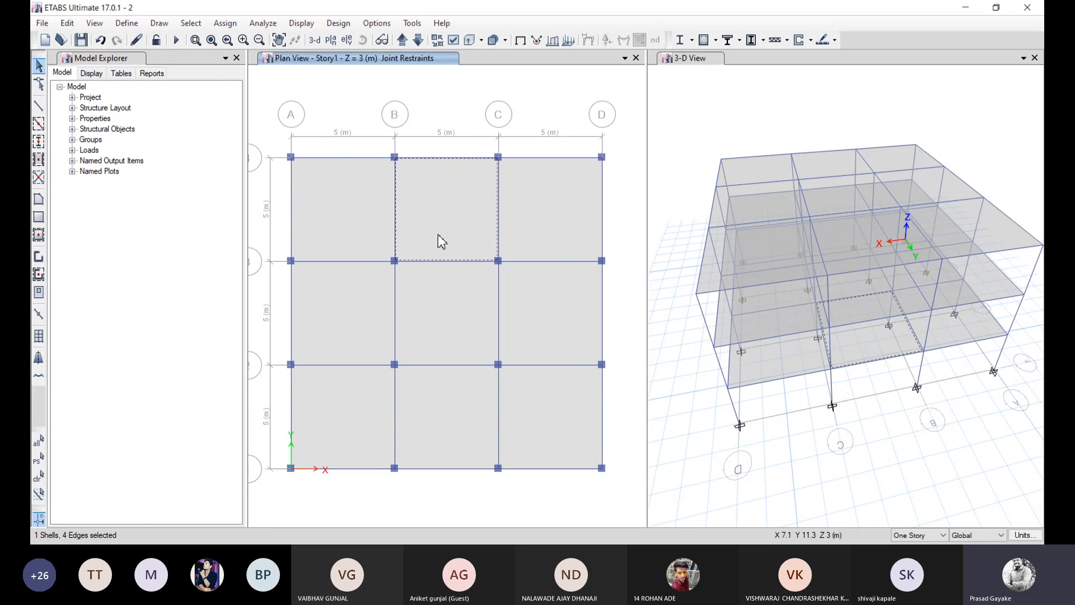
key("Delete")
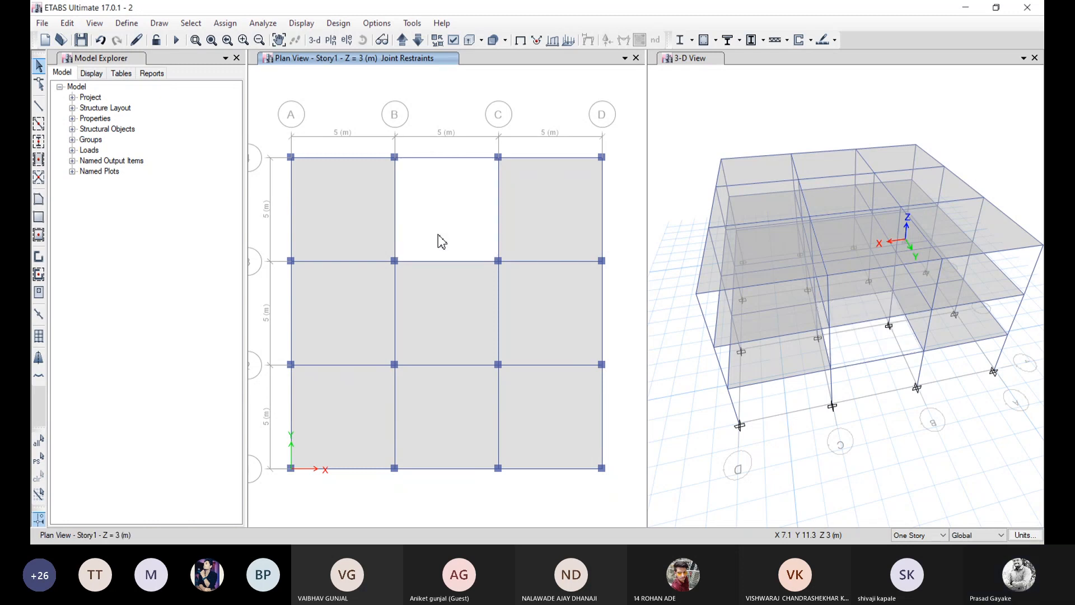
Step: Delete the Story2 and Story3 slab panels in the bay between grids B to C and 3 to 4
left_click(877, 297)
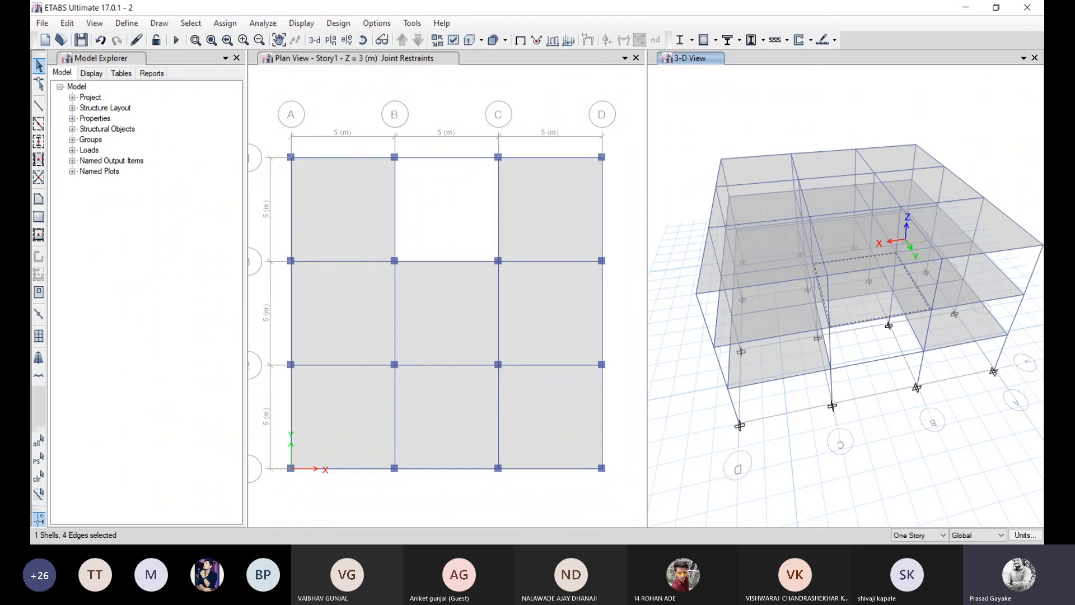
key("Delete")
key("ctrl+z")
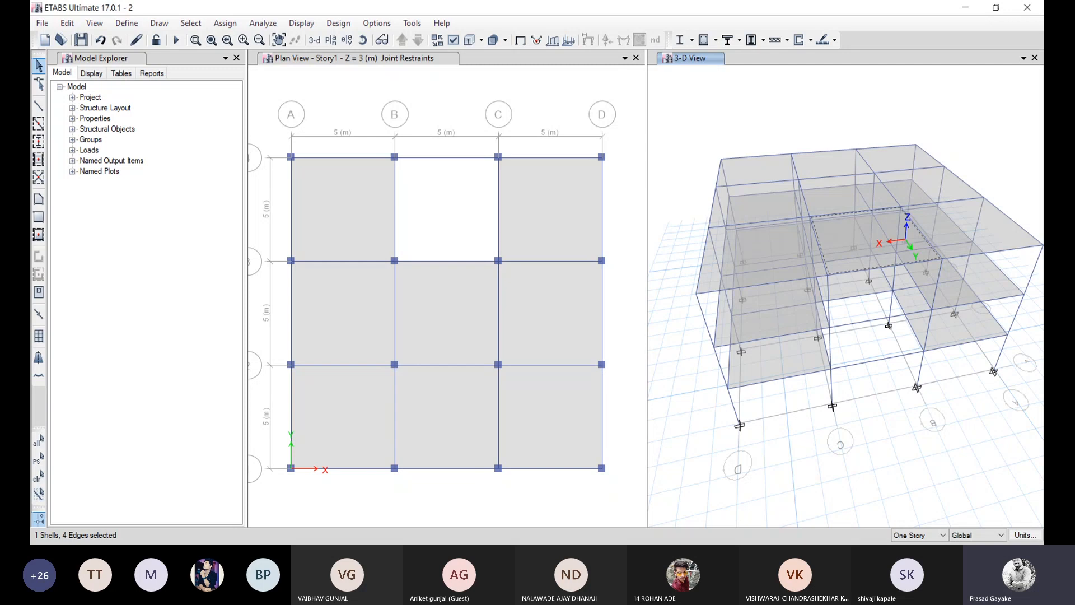
key("Delete")
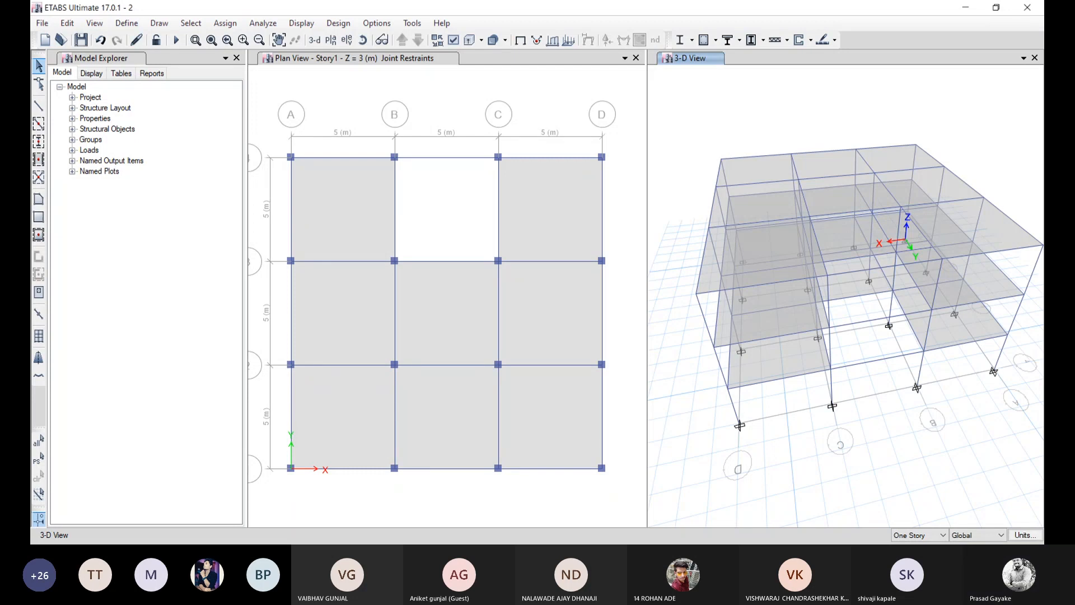
Step: Examine the slab opening between grids B to C and 3 to 4 in the Story1 plan
left_click(380, 58)
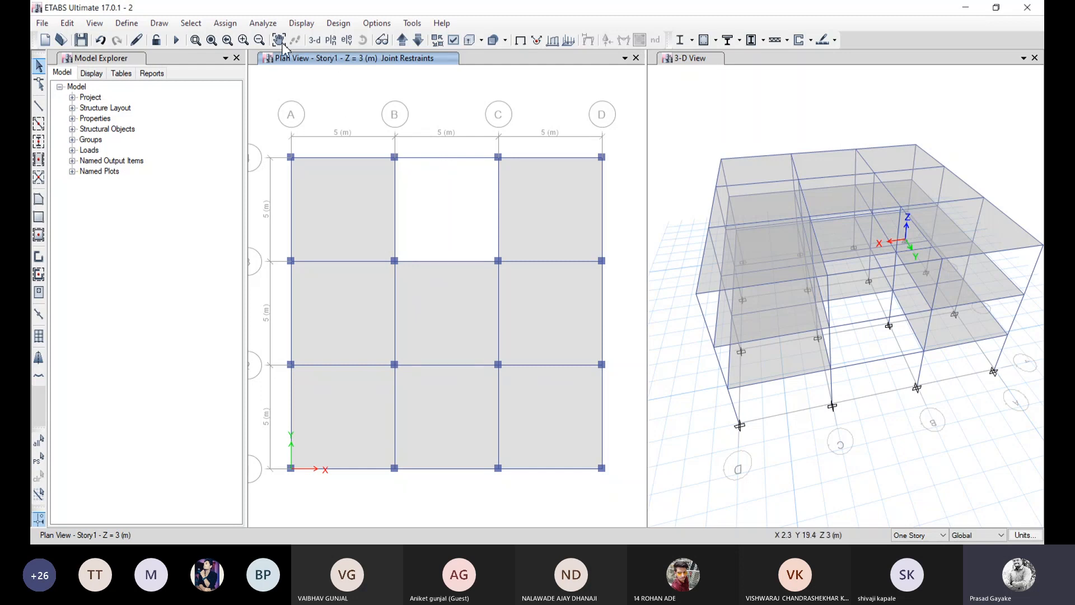
left_click(249, 43)
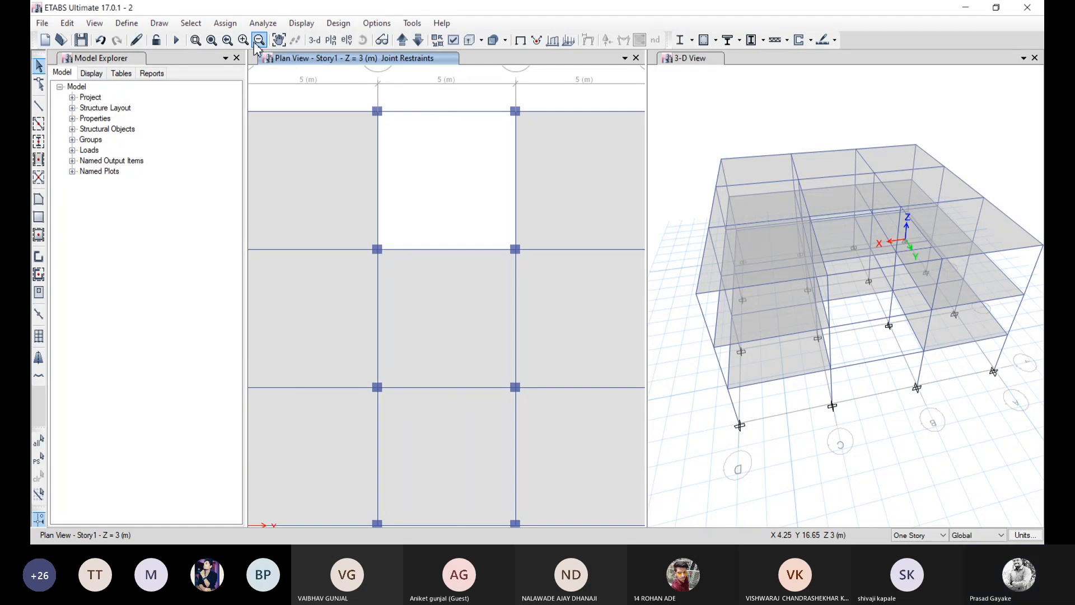
scroll(462, 167, "up", 3)
middle_click_drag(462, 167, 482, 360)
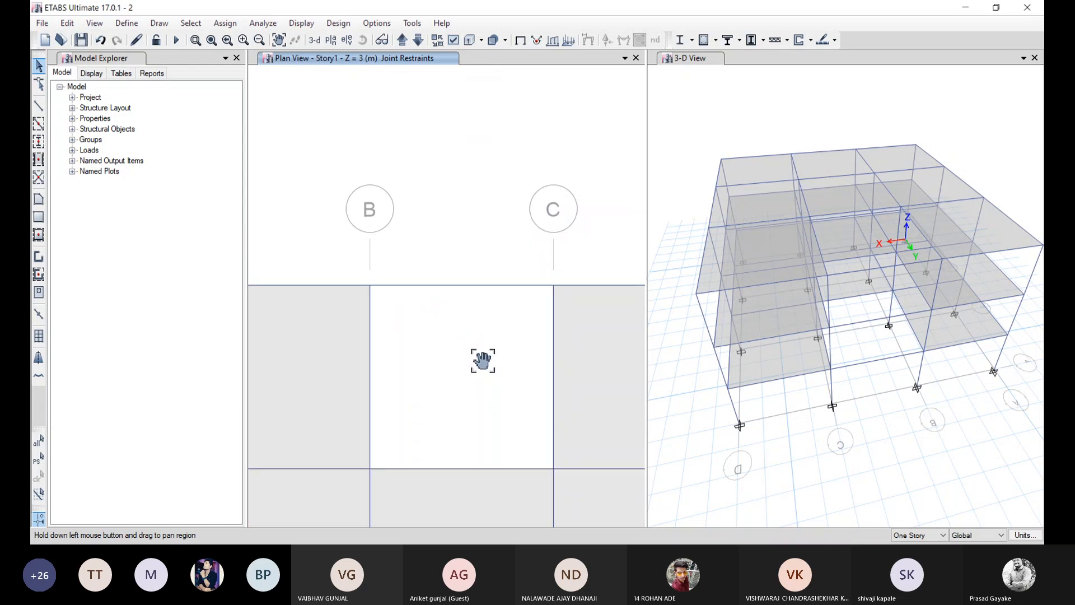
scroll(441, 274, "up", 5)
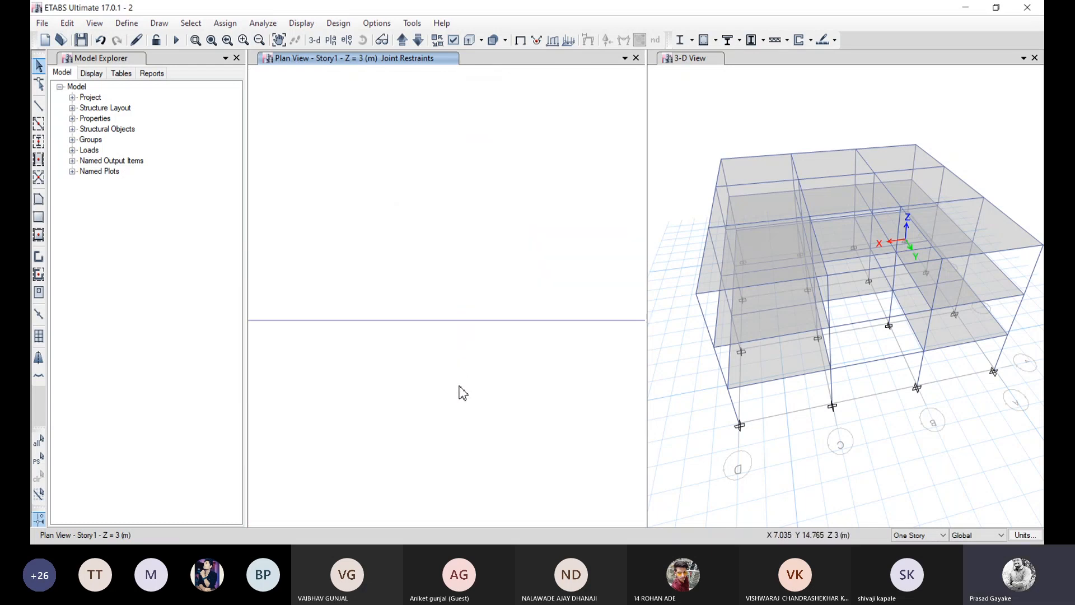
scroll(430, 217, "down", 10)
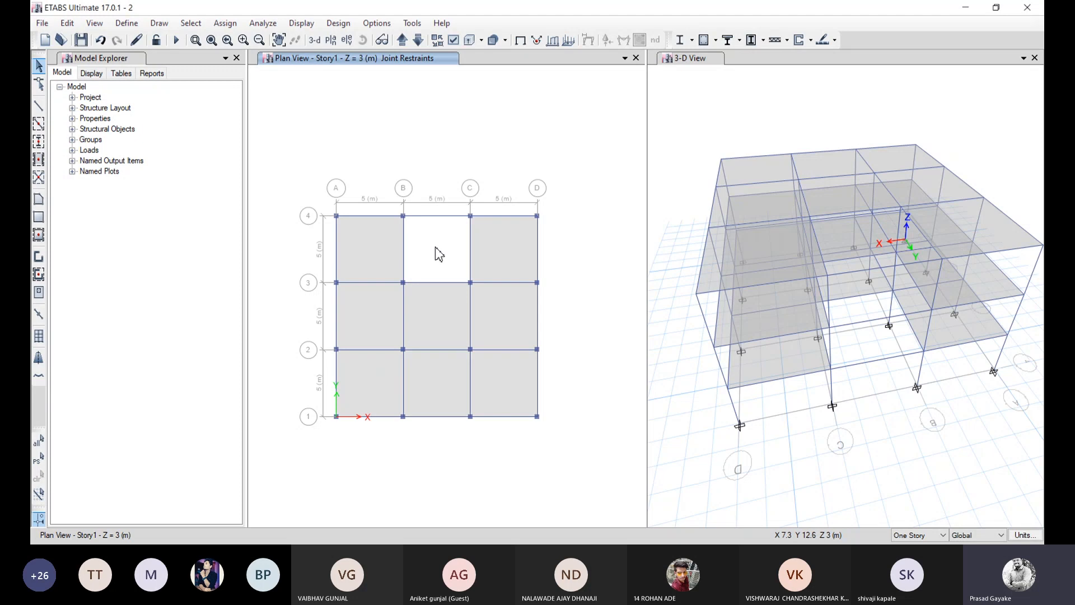
scroll(435, 250, "up", 4)
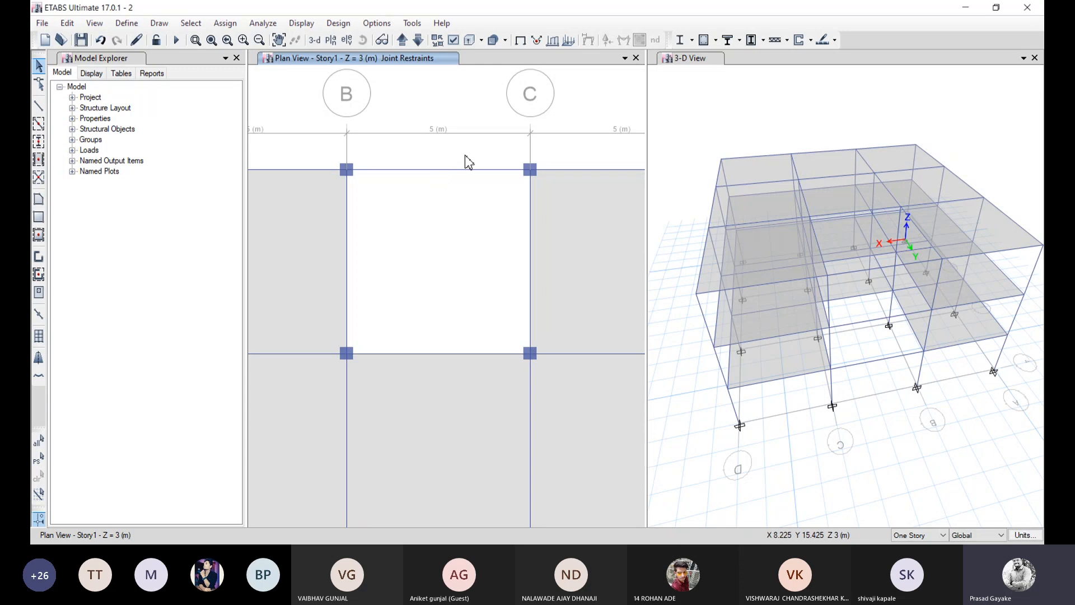
scroll(465, 161, "down", 3)
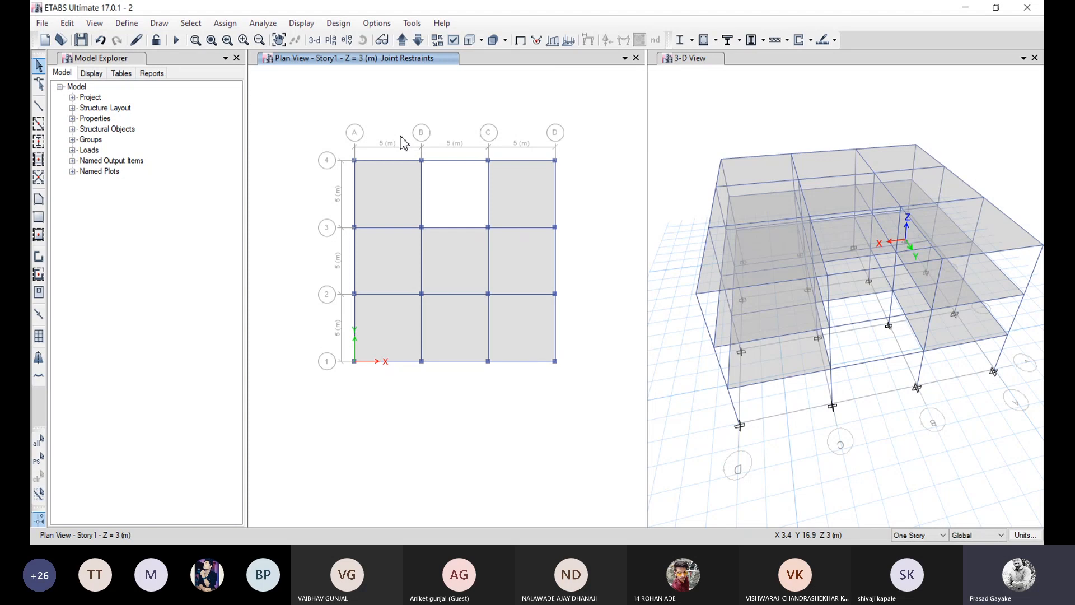
left_click(243, 41)
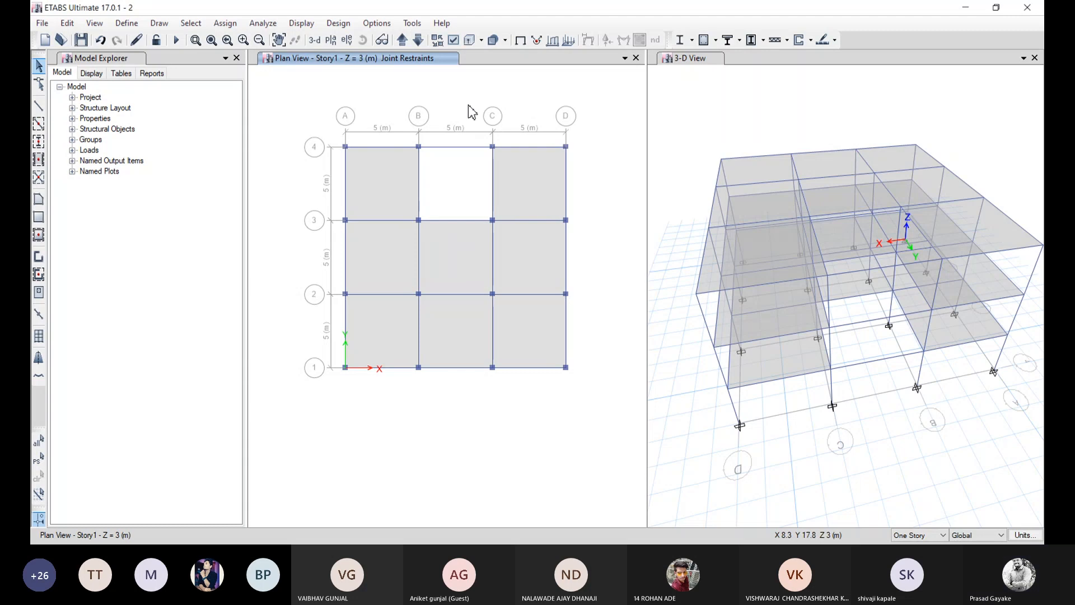
left_click(279, 40)
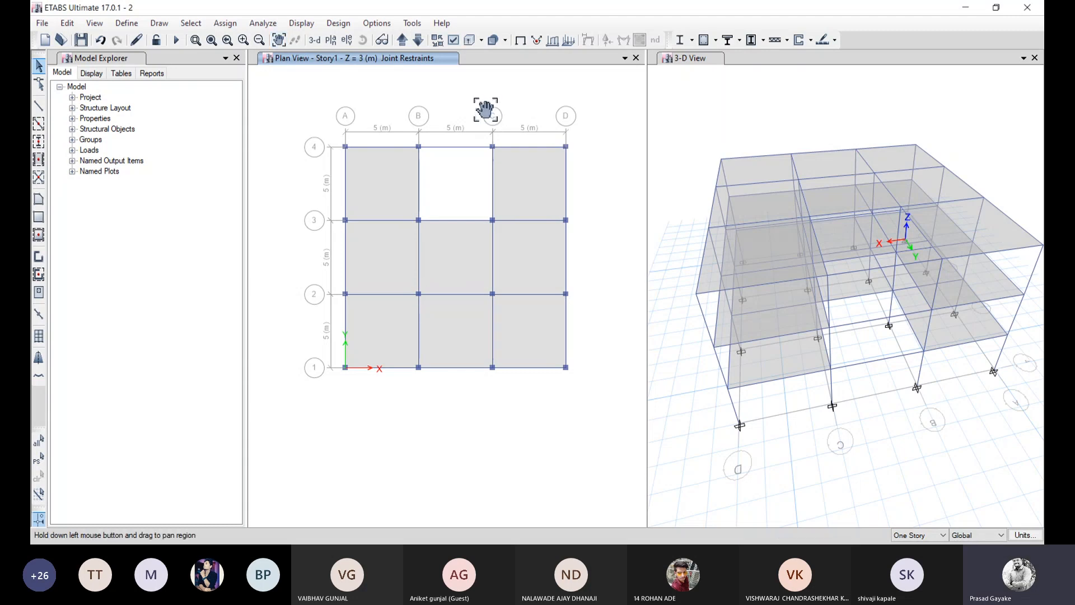
left_click_drag(486, 109, 451, 163)
left_click(244, 41)
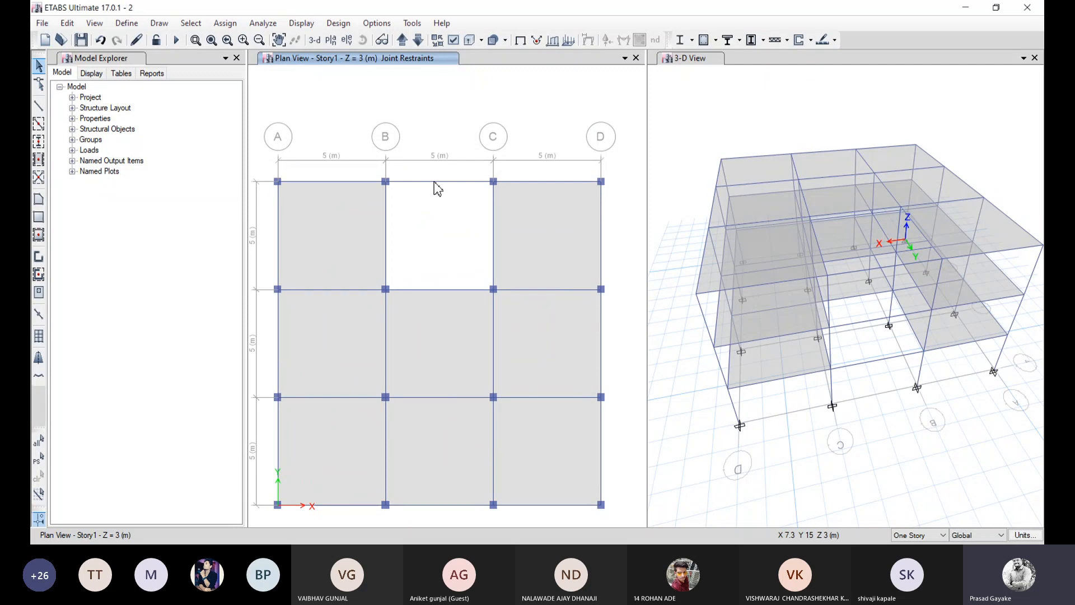
Step: Divide the Story1 beam on grid line 4 between grids B and C into 2 frame objects
left_click(435, 183)
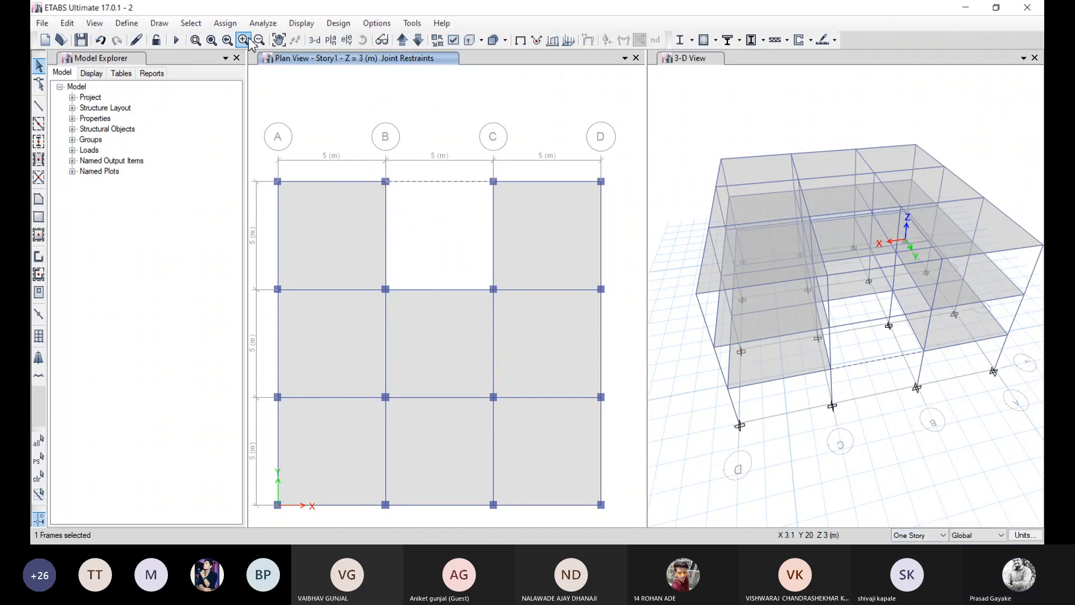
left_click(278, 40)
left_click_drag(432, 144, 446, 130)
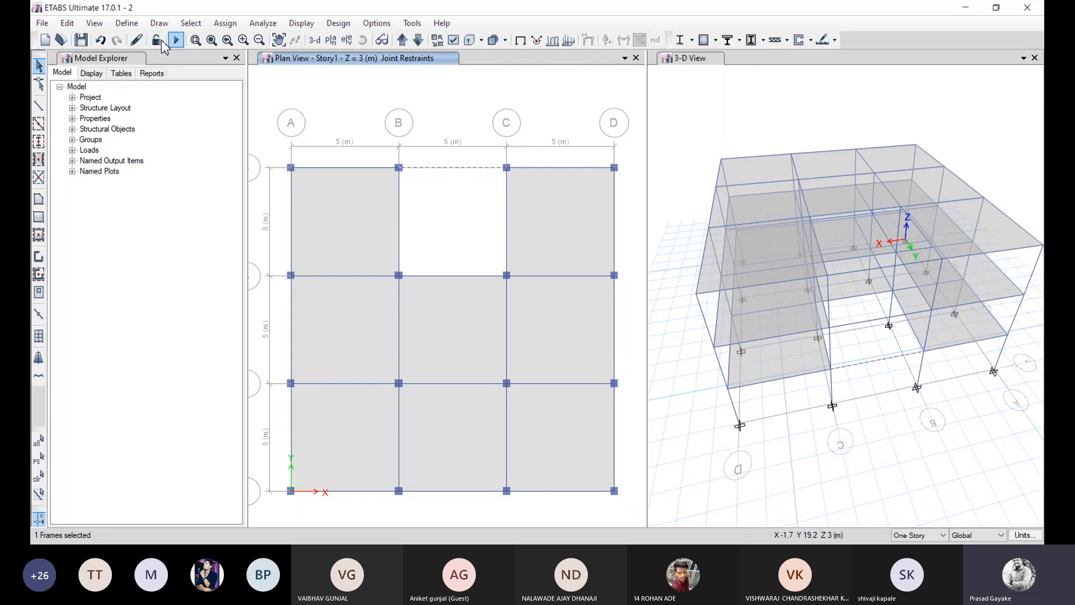
left_click(67, 24)
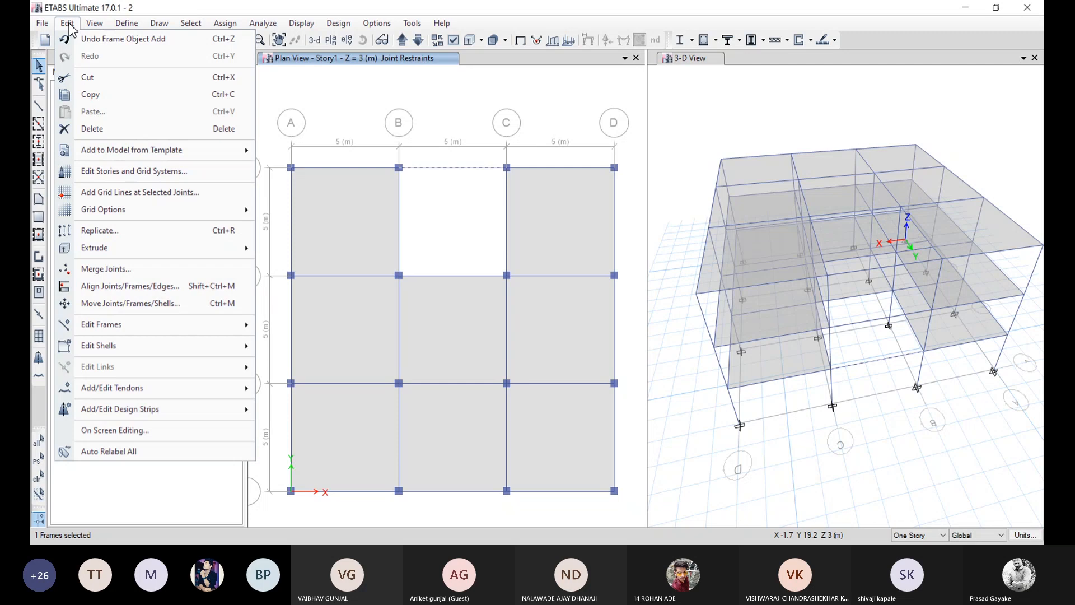
left_click(69, 24)
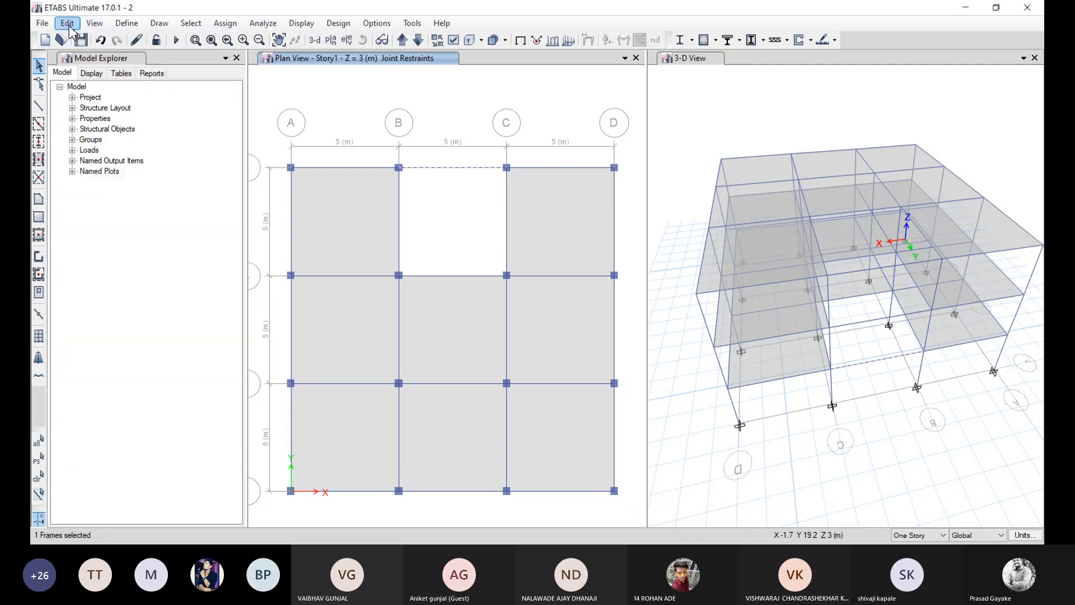
left_click(68, 23)
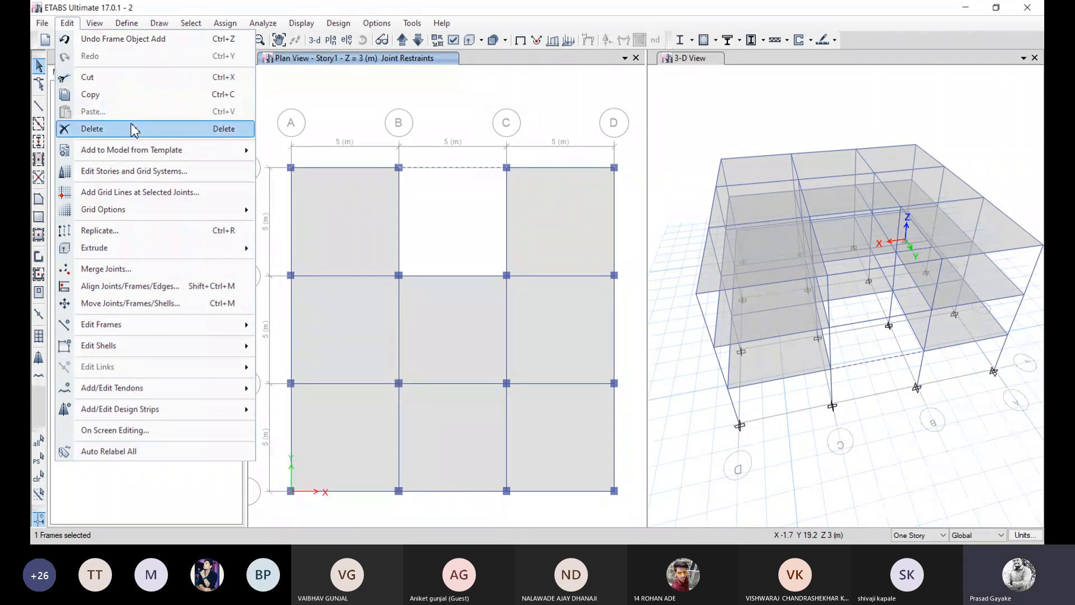
mouse_move(132, 151)
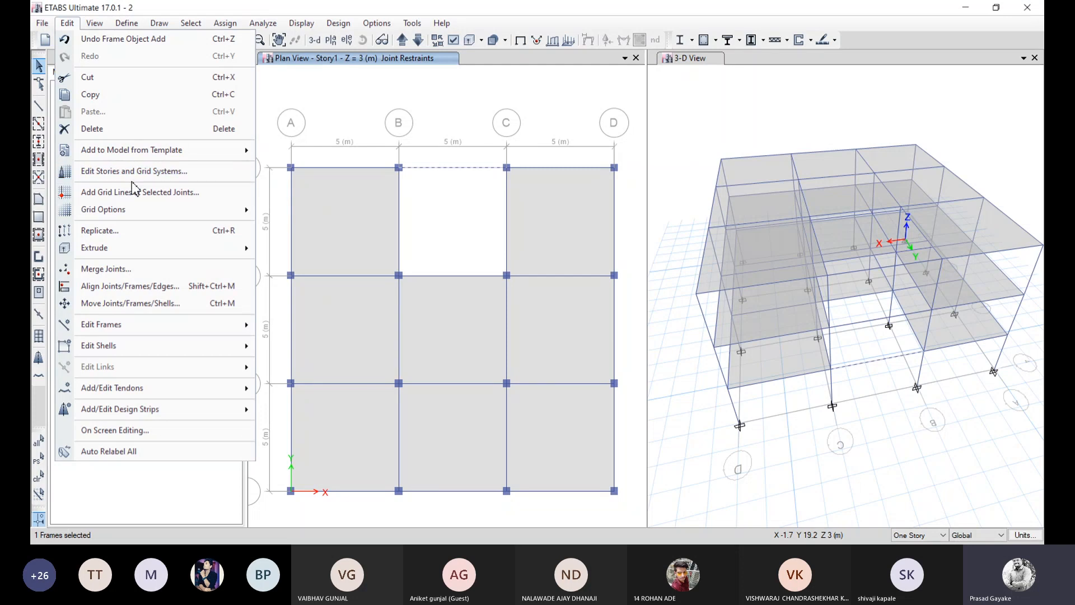
mouse_move(134, 213)
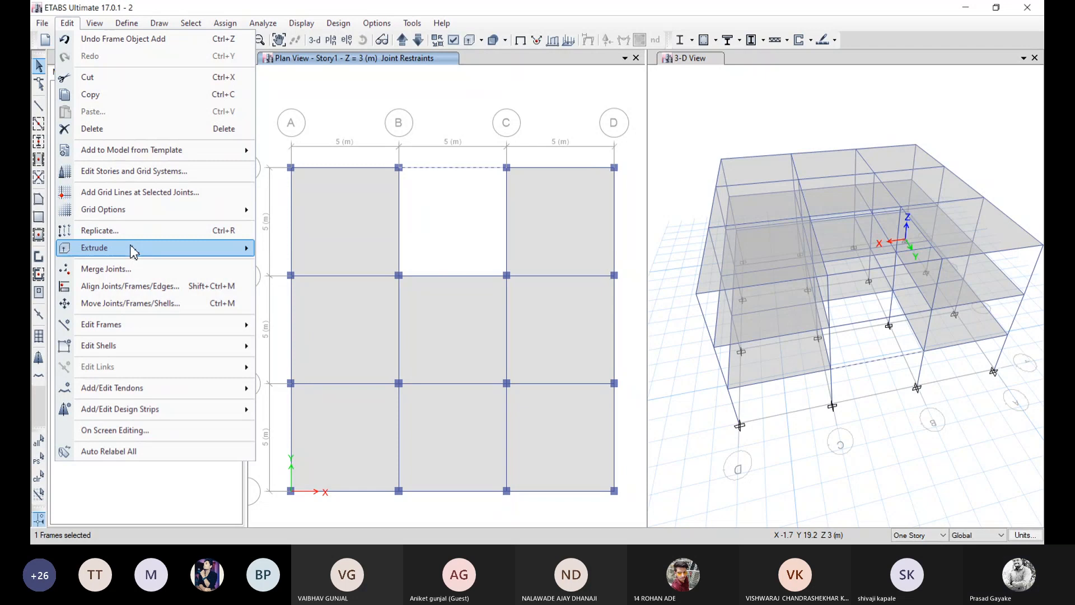
mouse_move(131, 249)
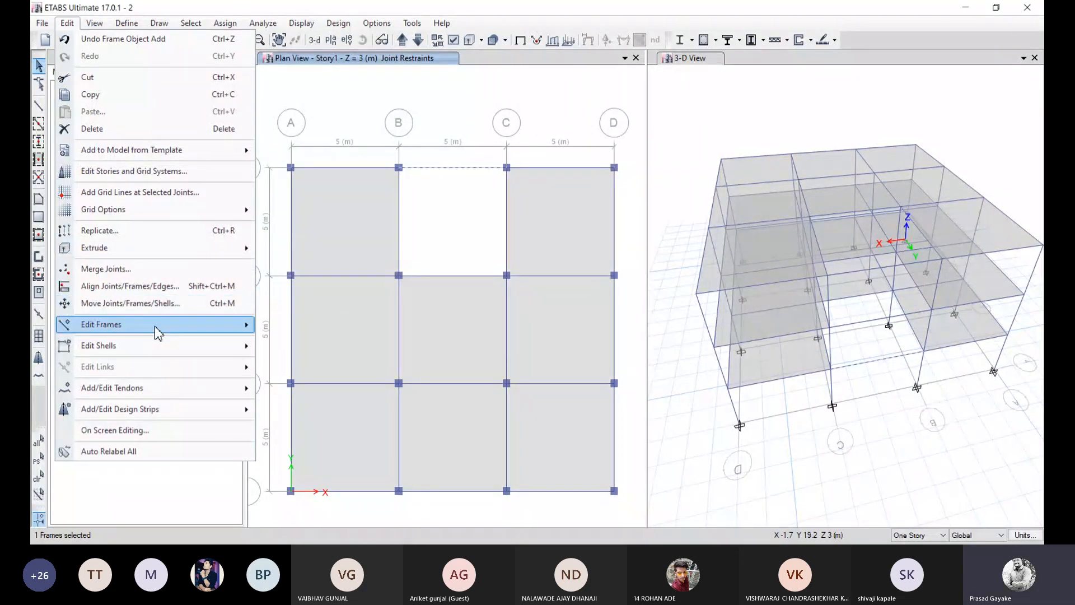
mouse_move(157, 328)
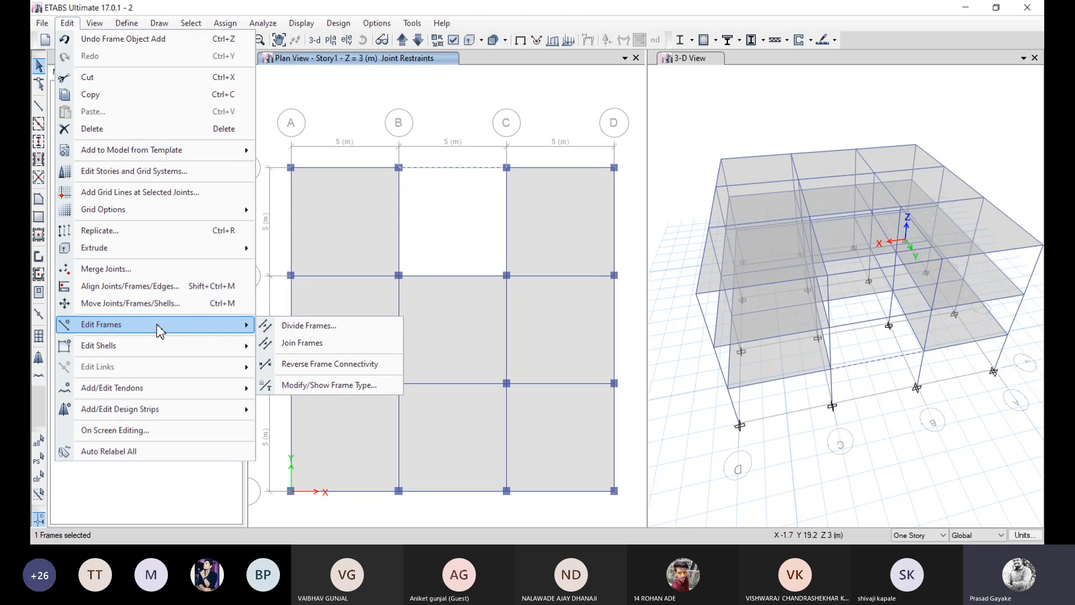
left_click(353, 327)
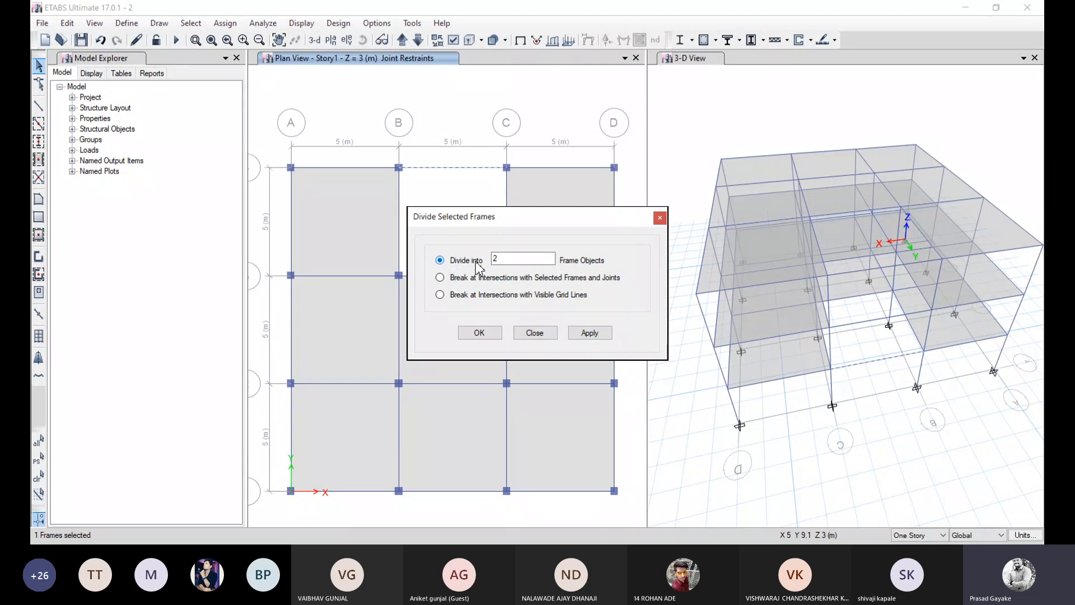
left_click(604, 336)
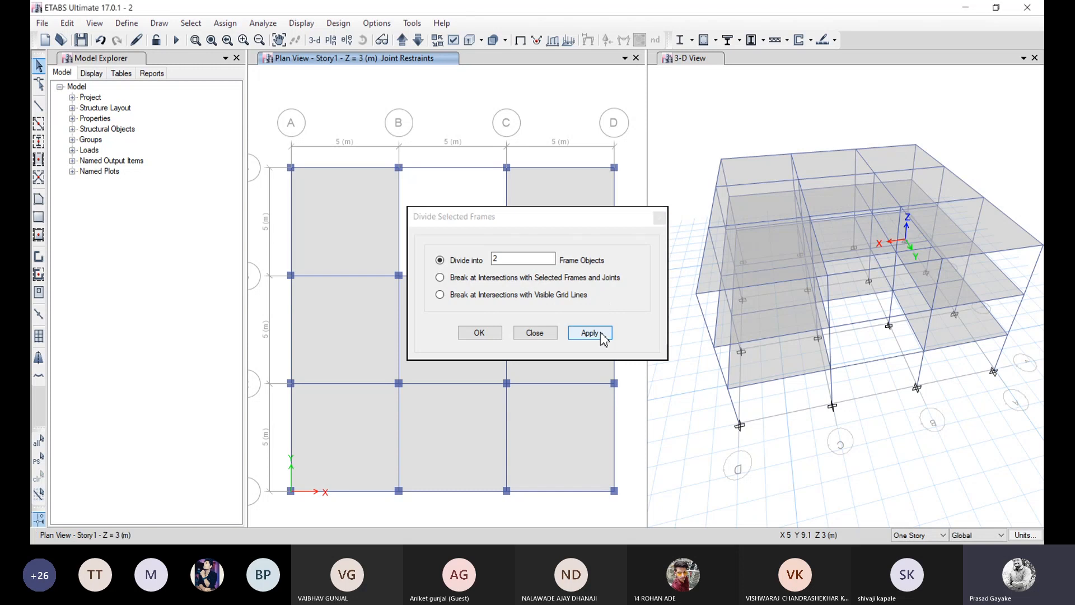
left_click(488, 334)
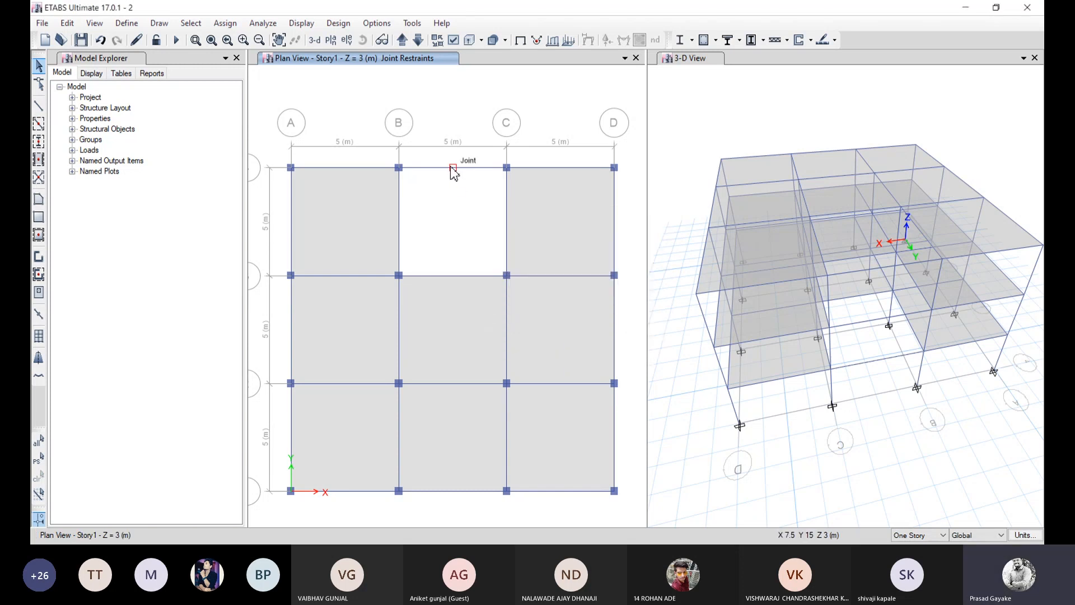
Step: Replicate the two end joints and the midpoint joint of the Story1 beam B–C on grid 4 once, with dx 0 and dy -1 m
scroll(453, 171, "up", 3)
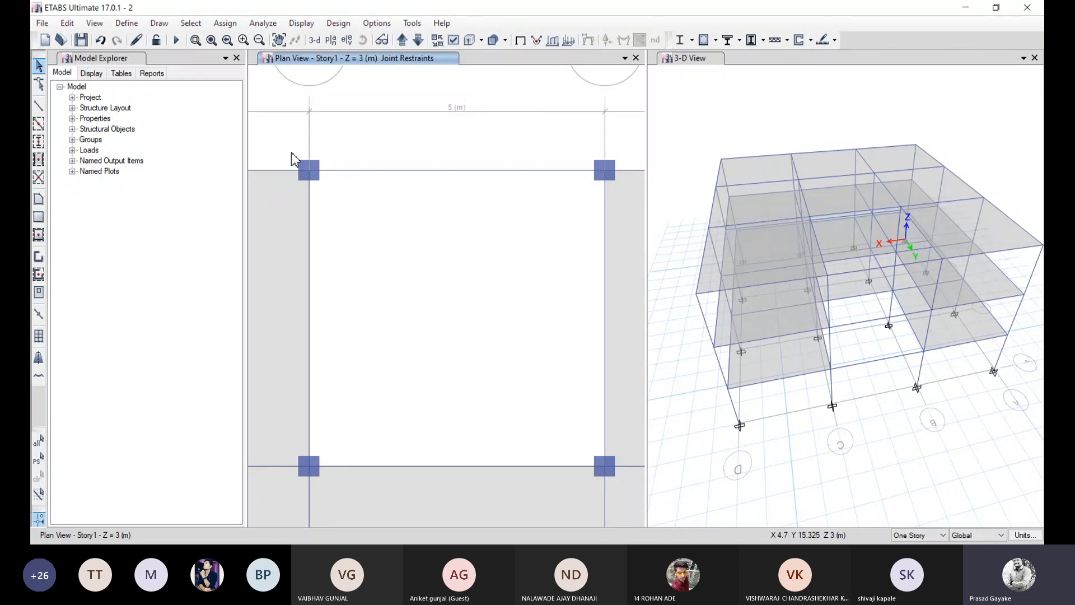
left_click_drag(290, 151, 629, 196)
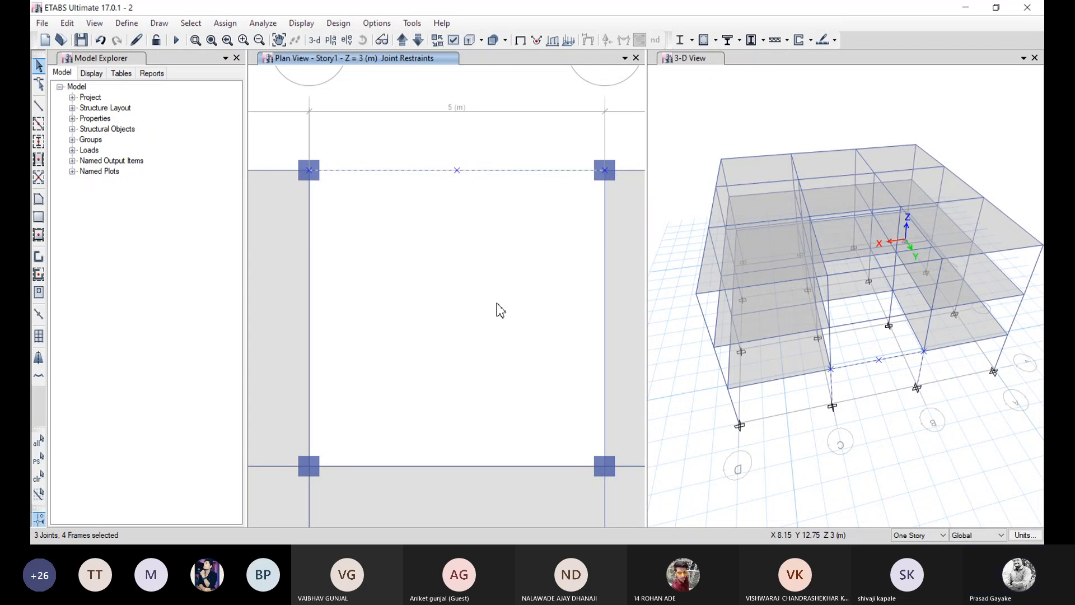
key("Escape")
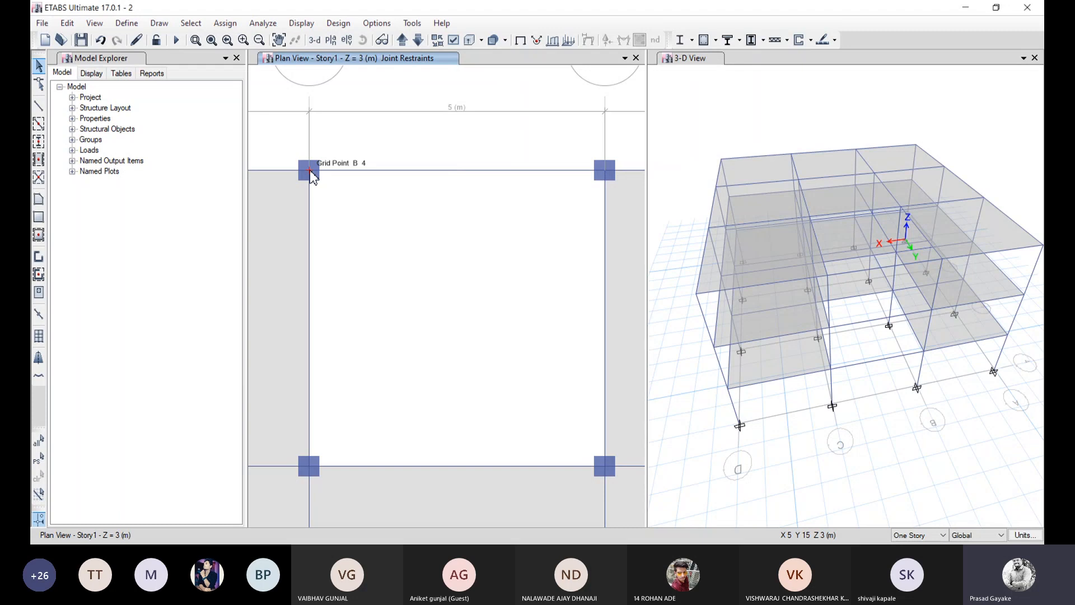
left_click(310, 171)
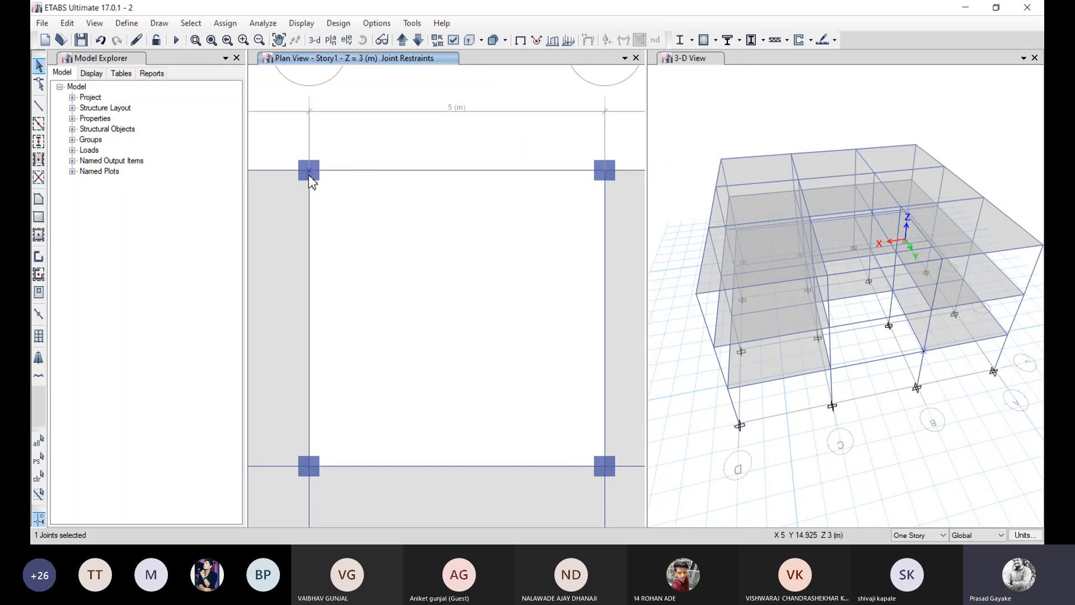
left_click(456, 172)
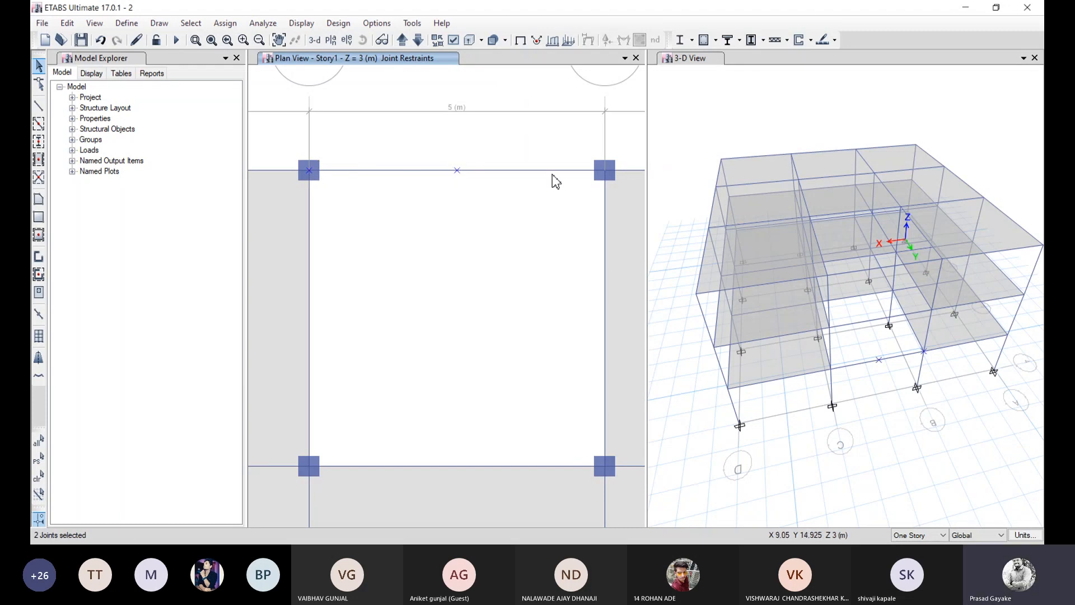
left_click(606, 170)
left_click(68, 23)
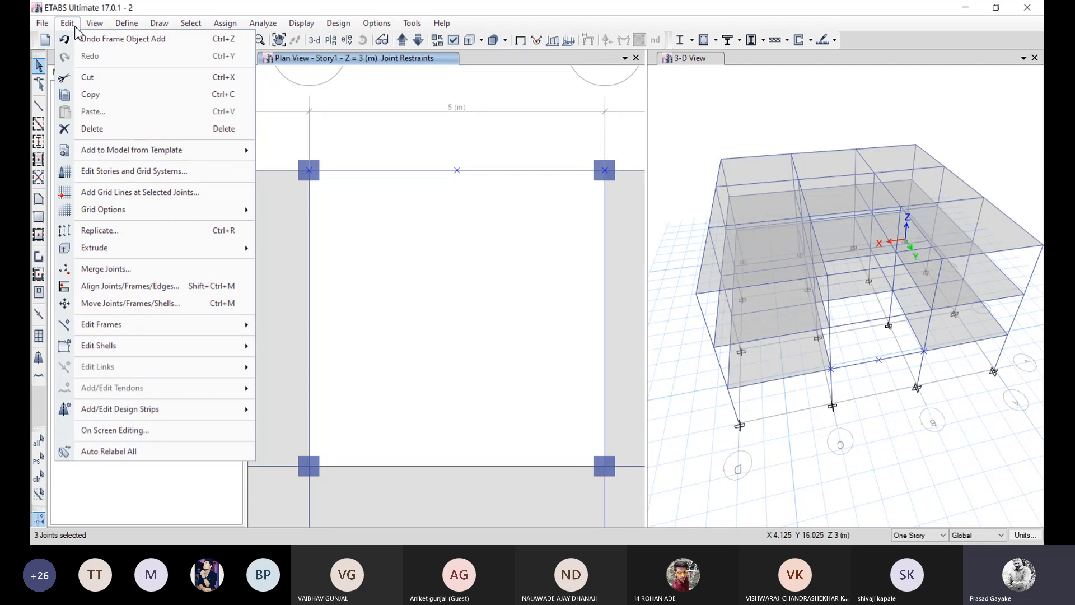
left_click(124, 238)
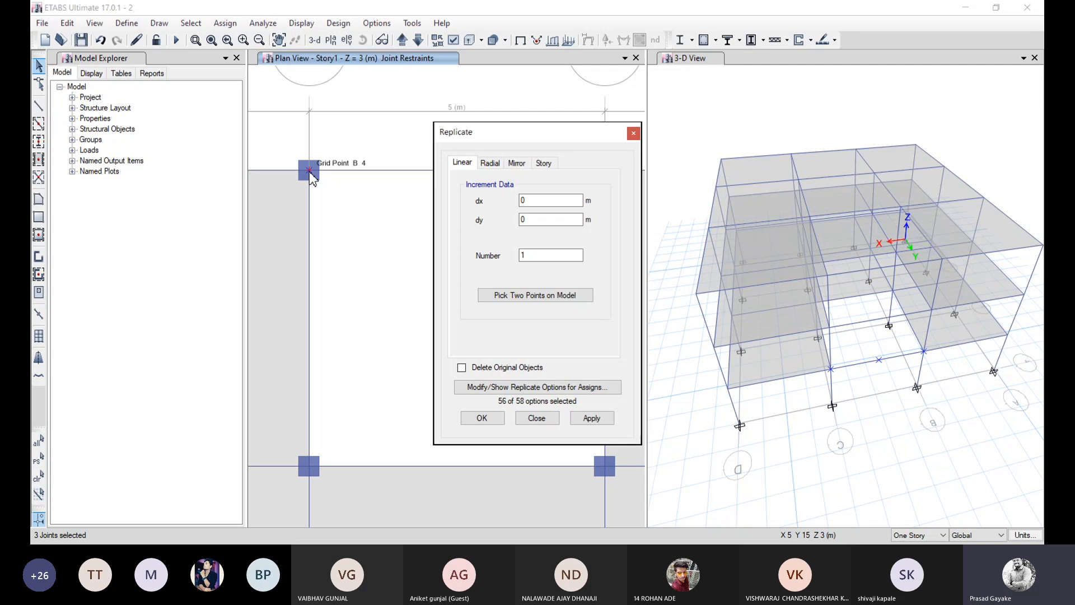
double_click(546, 220)
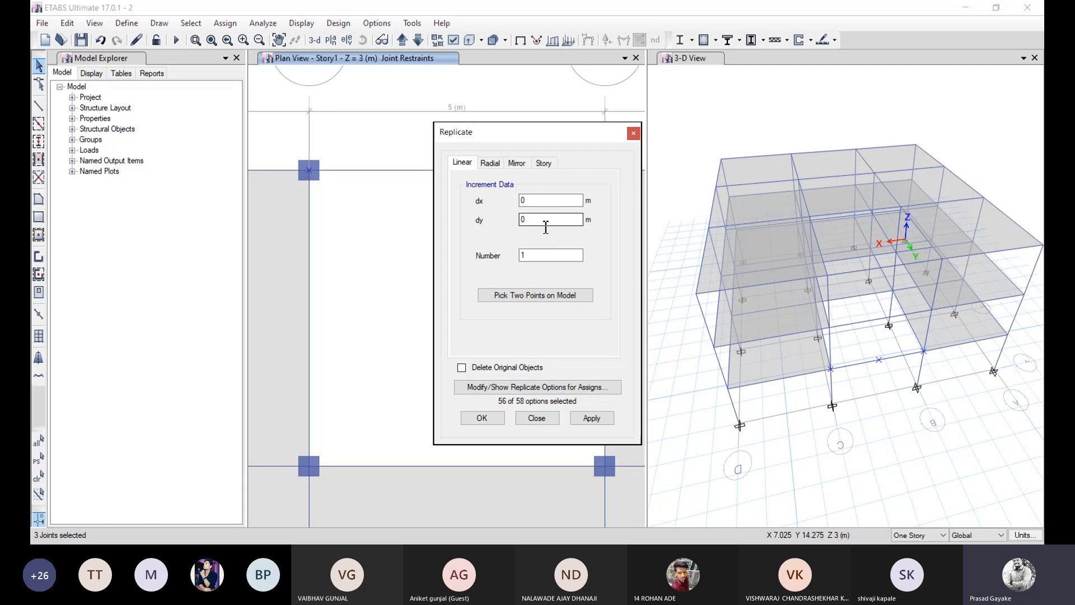
key("BackSpace")
type("-1")
left_click(577, 419)
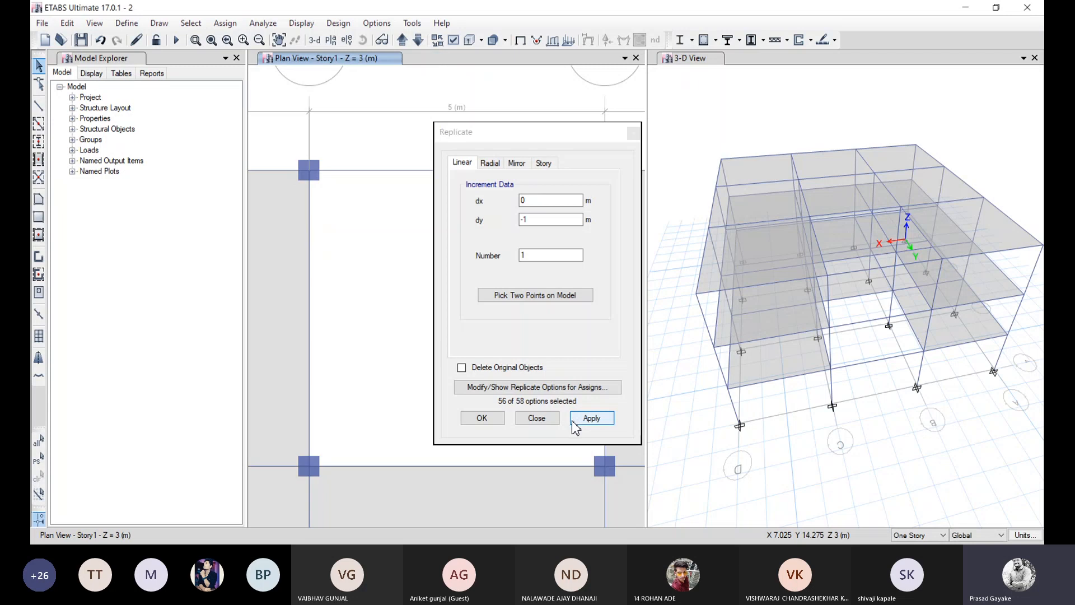
left_click(539, 418)
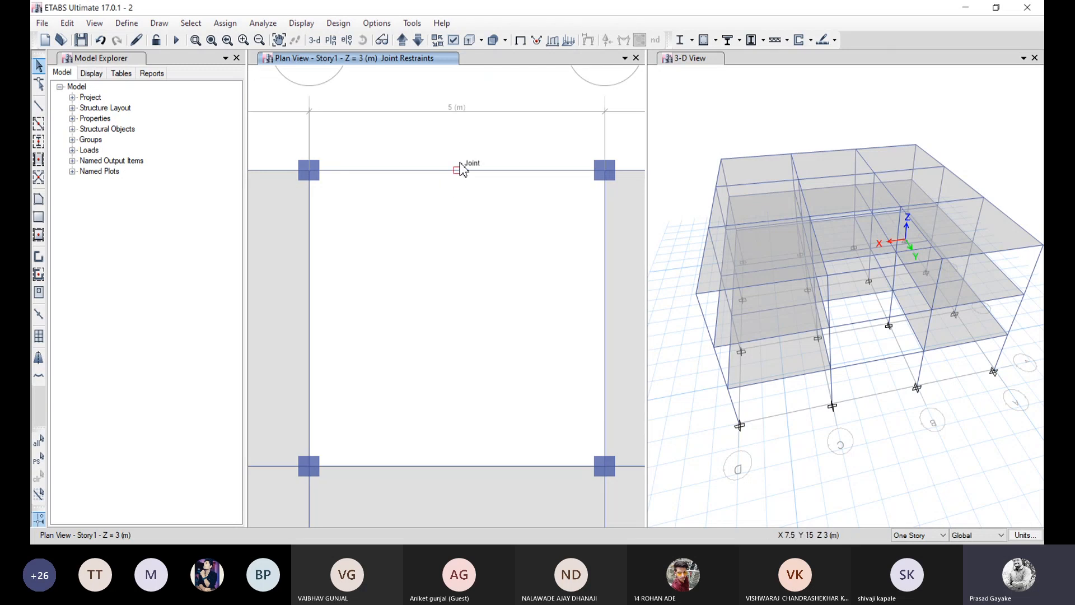
Step: Draw a rectangular Slab150 panel, 2.5 m by 1 m, in the Story1 opening from grid point B-4 to the beam midpoint
left_click(38, 201)
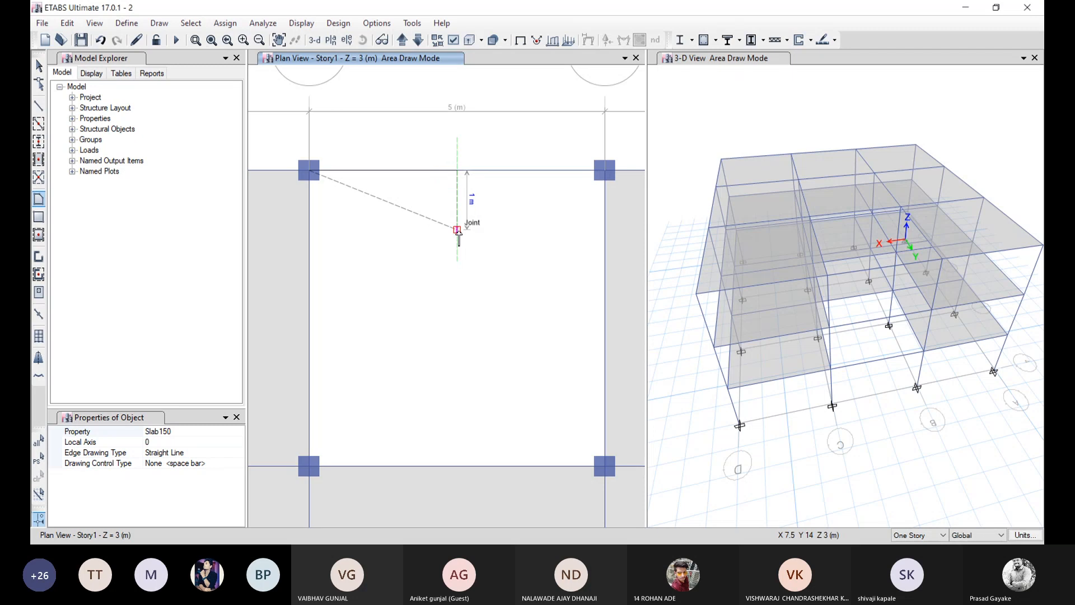
left_click(458, 231)
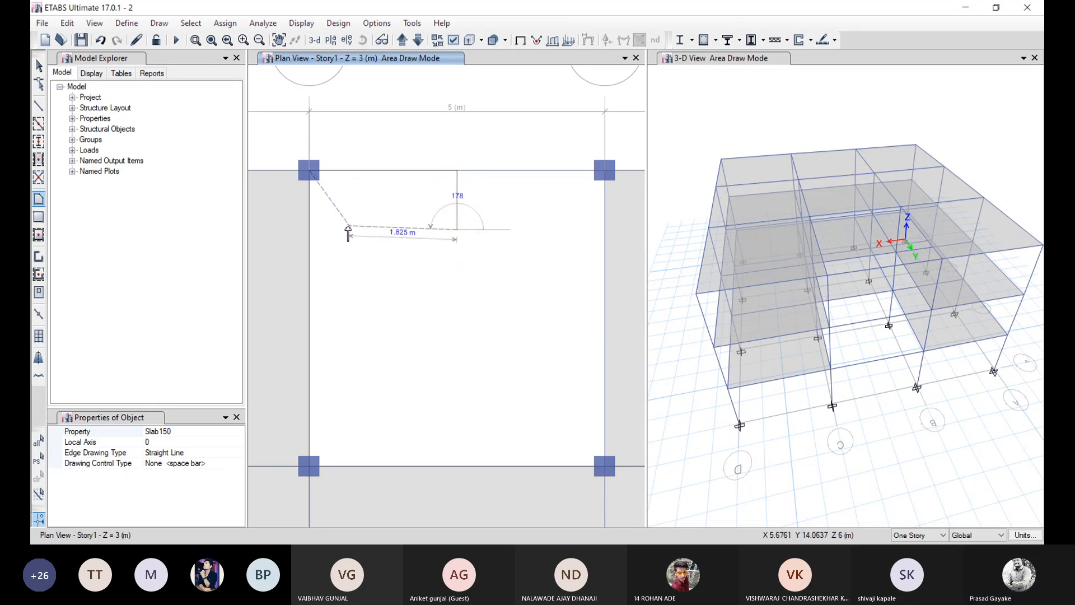
left_click(309, 230)
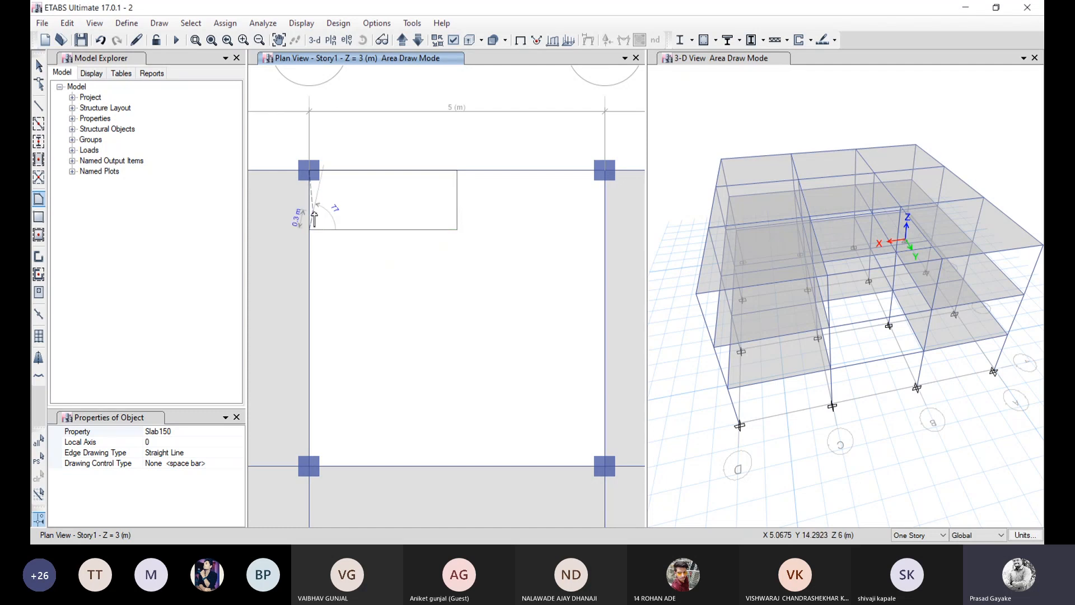
double_click(309, 170)
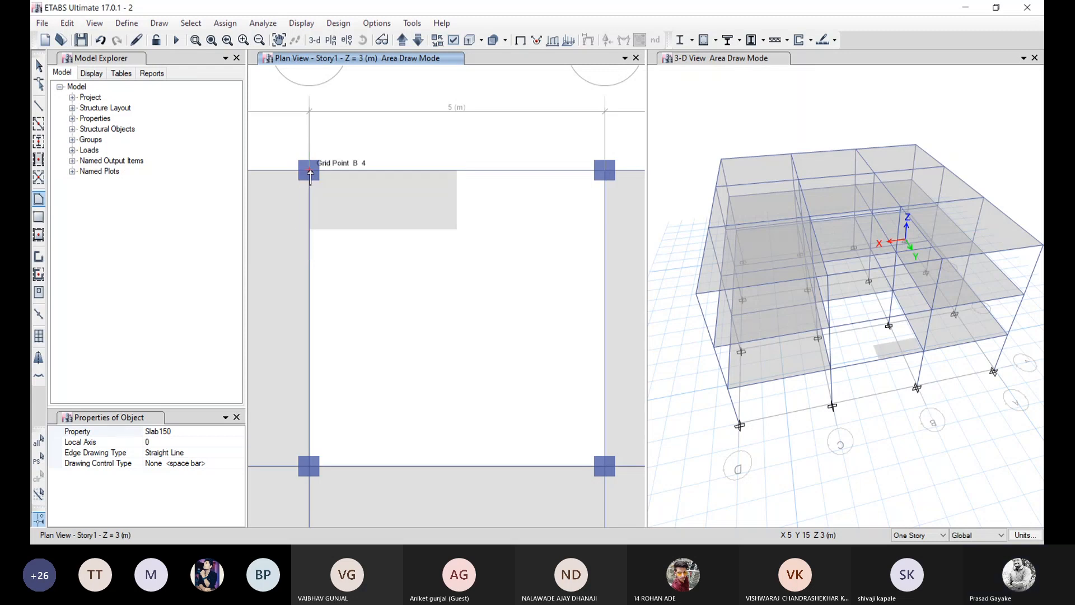
key("Escape")
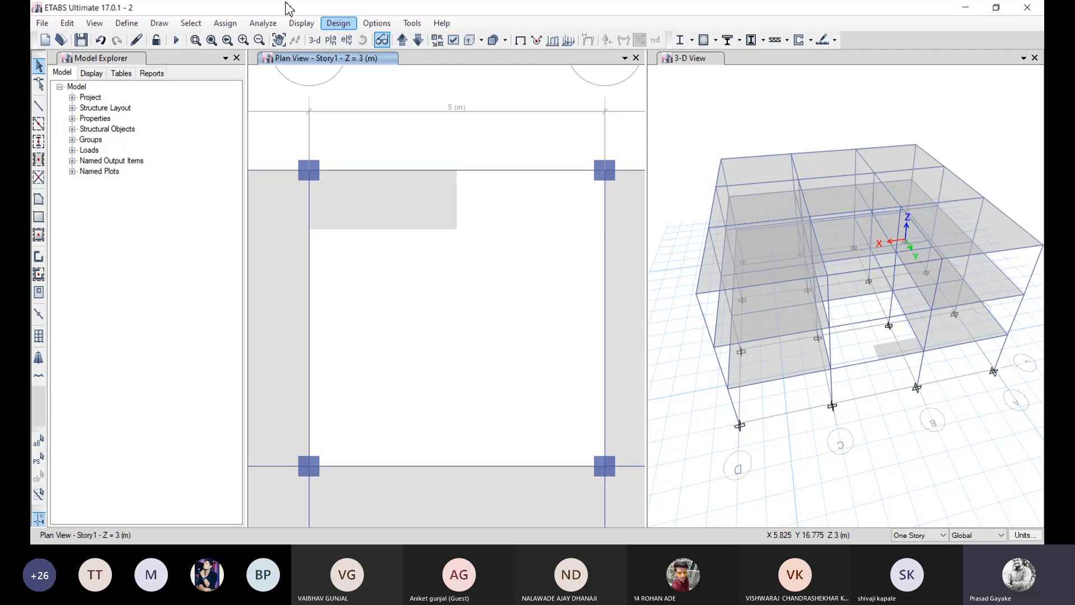
Step: Open the horizontal reference plane settings of grid system G1
left_click(68, 24)
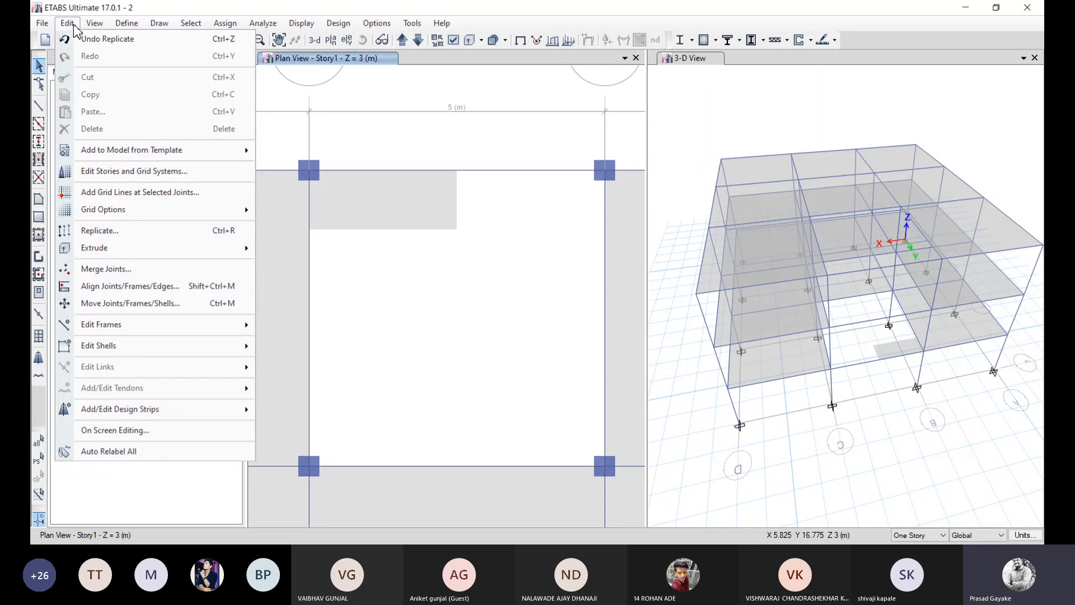
left_click(71, 25)
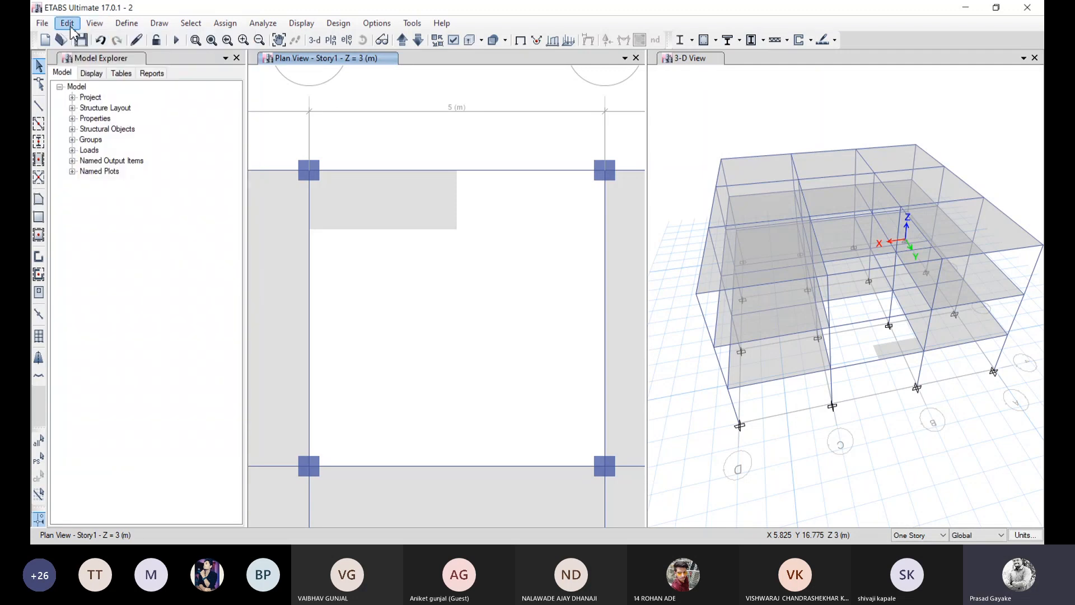
left_click(67, 24)
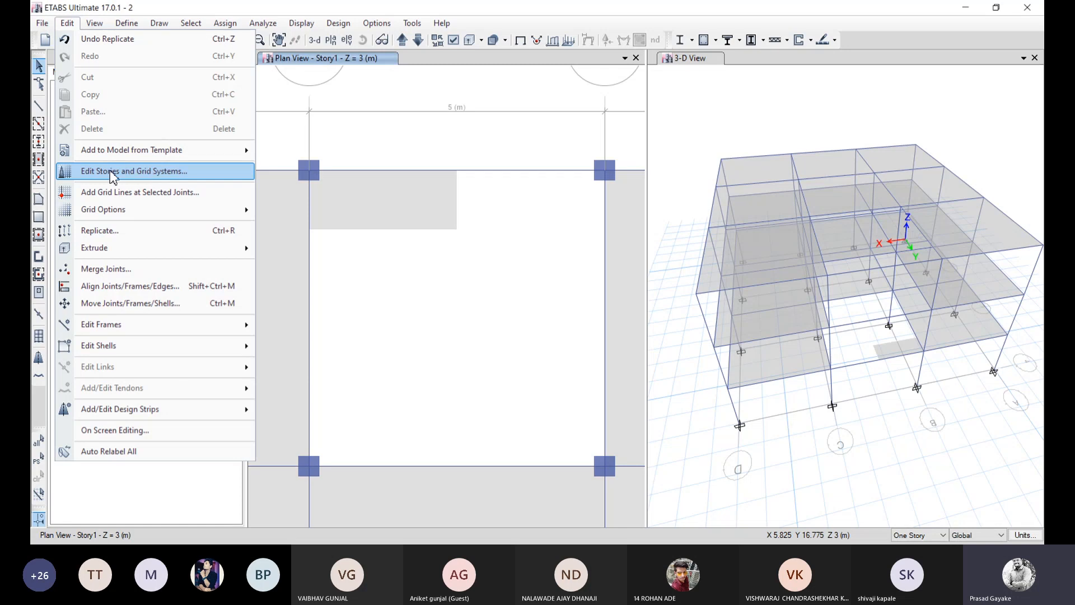
left_click(176, 172)
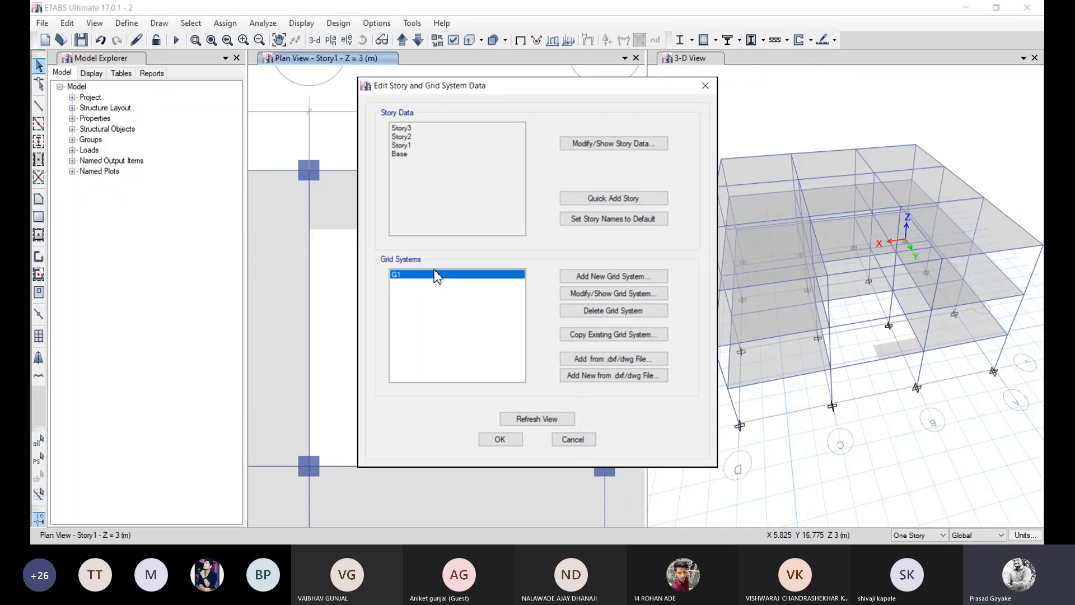
left_click(613, 293)
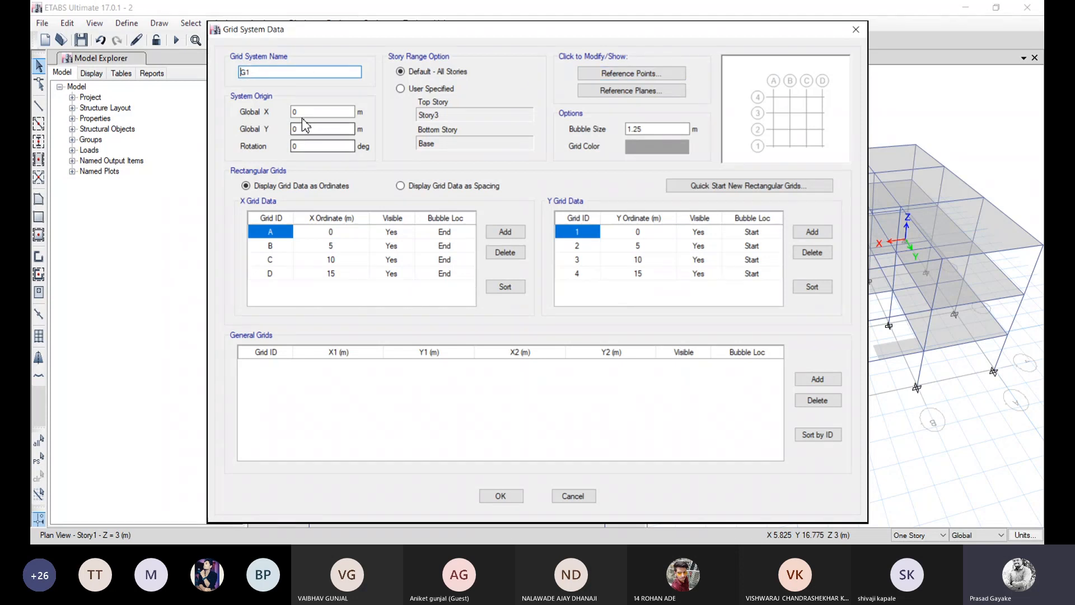
left_click(642, 90)
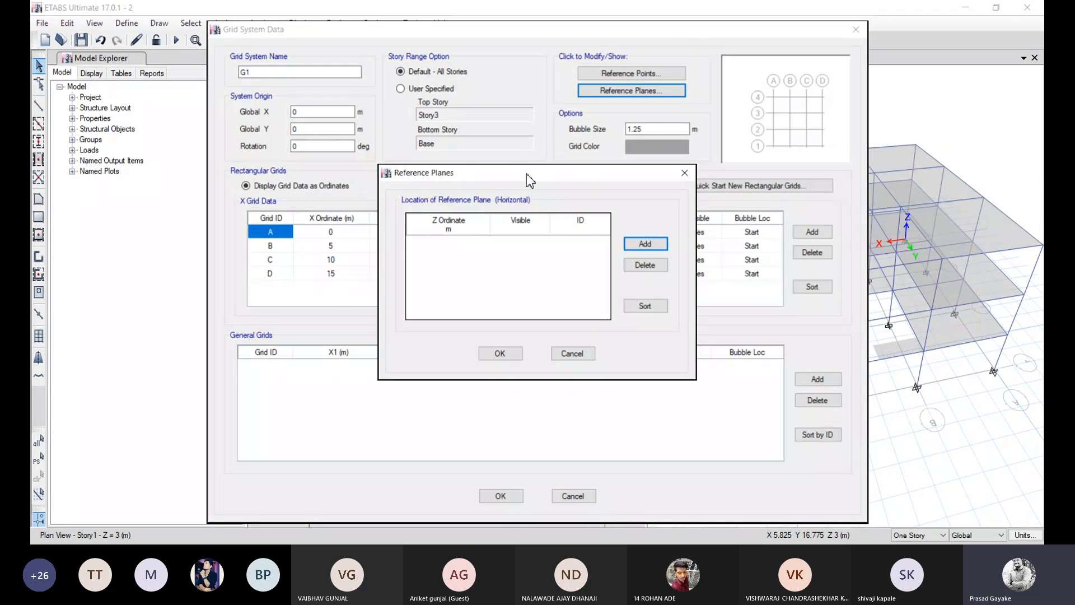
left_click_drag(526, 175, 271, 270)
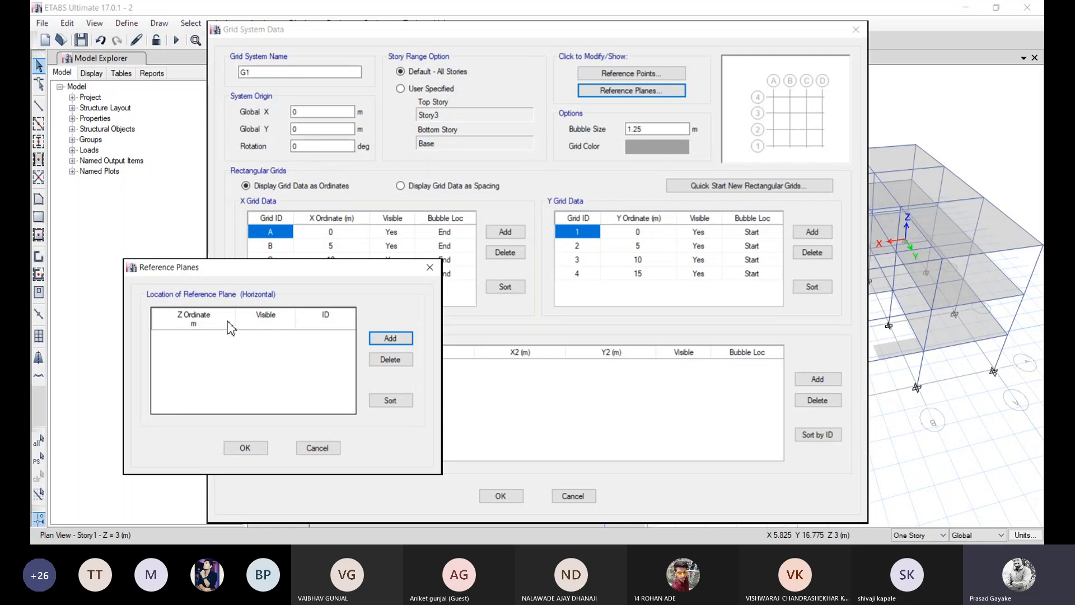
Step: Add a visible horizontal reference plane at Z = 3+1.5 m to grid system G1 and apply the grid changes
left_click(392, 338)
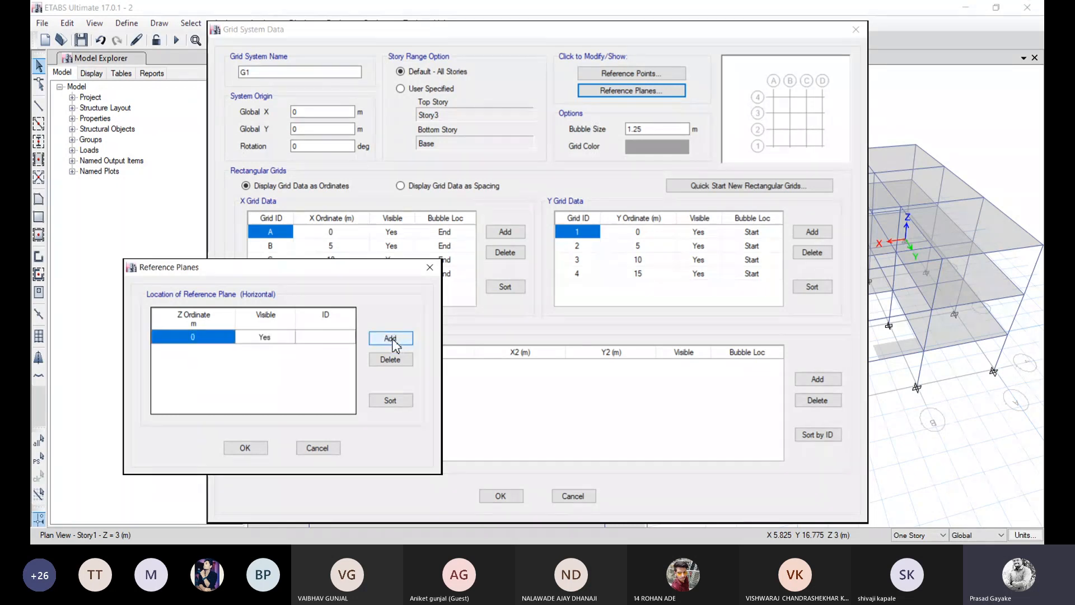
left_click(203, 347)
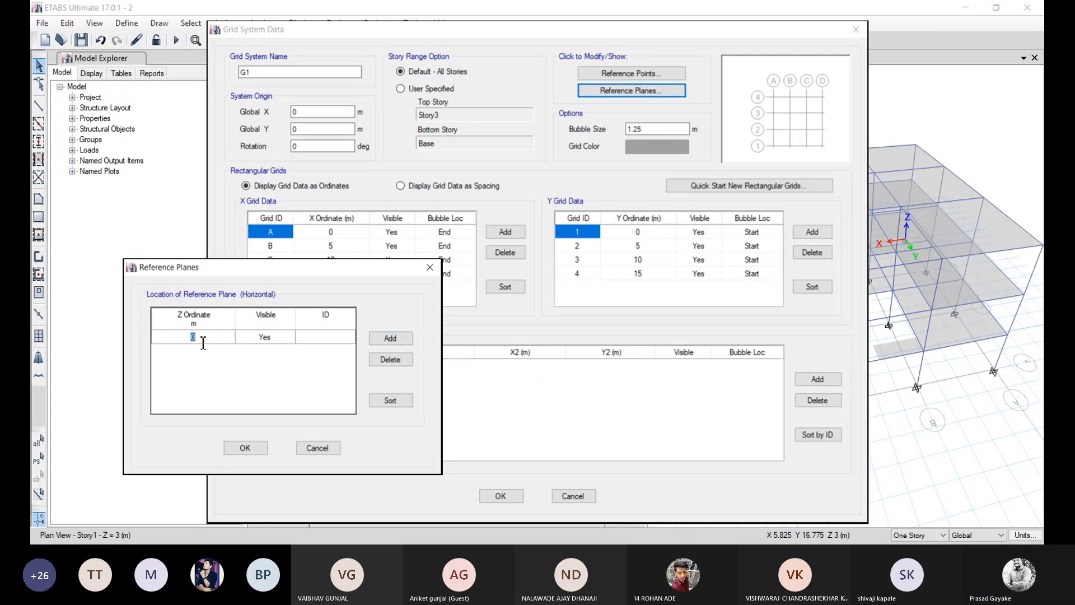
type("3+1.5")
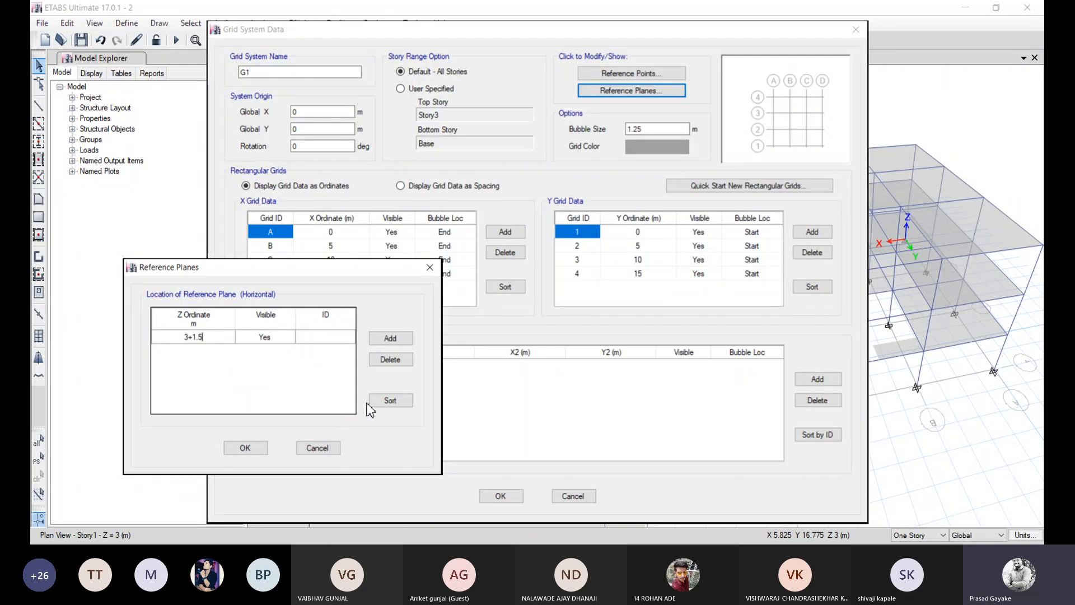
left_click(390, 338)
left_click(384, 361)
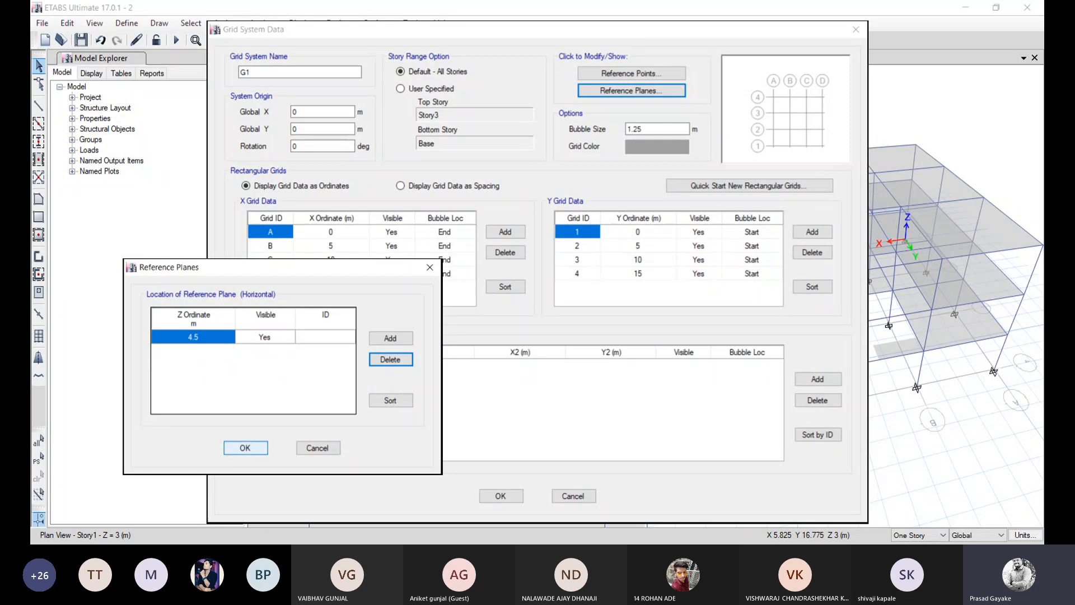
left_click(245, 448)
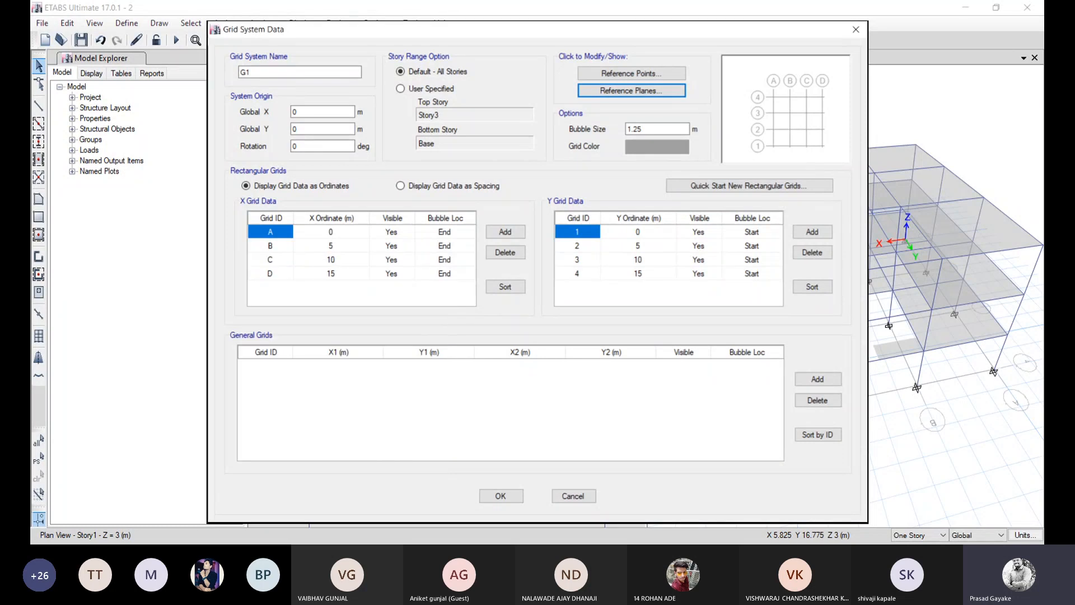
left_click_drag(512, 32, 467, 24)
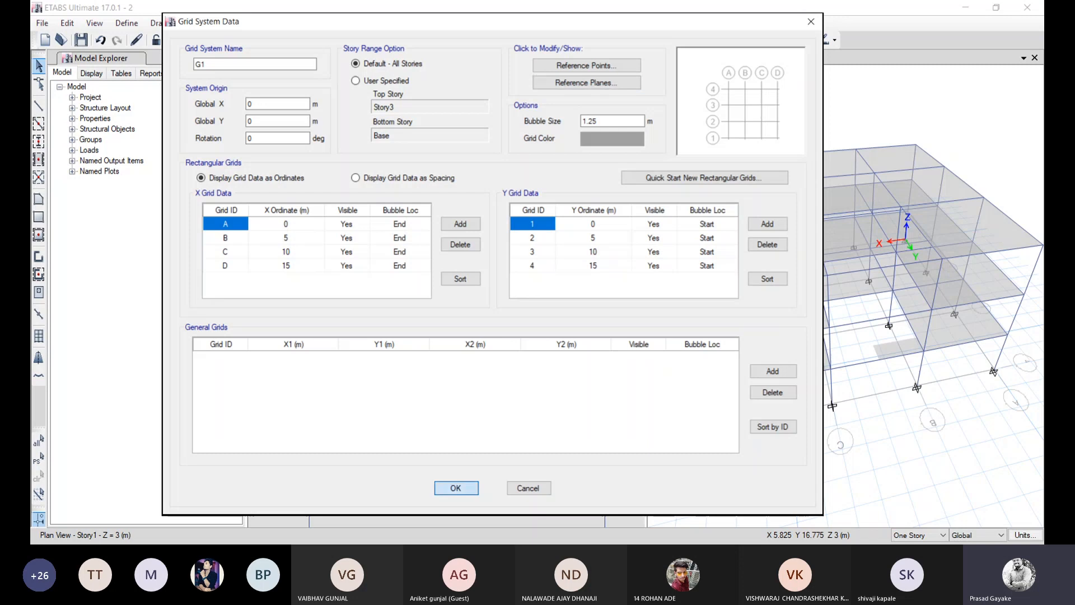
left_click(455, 487)
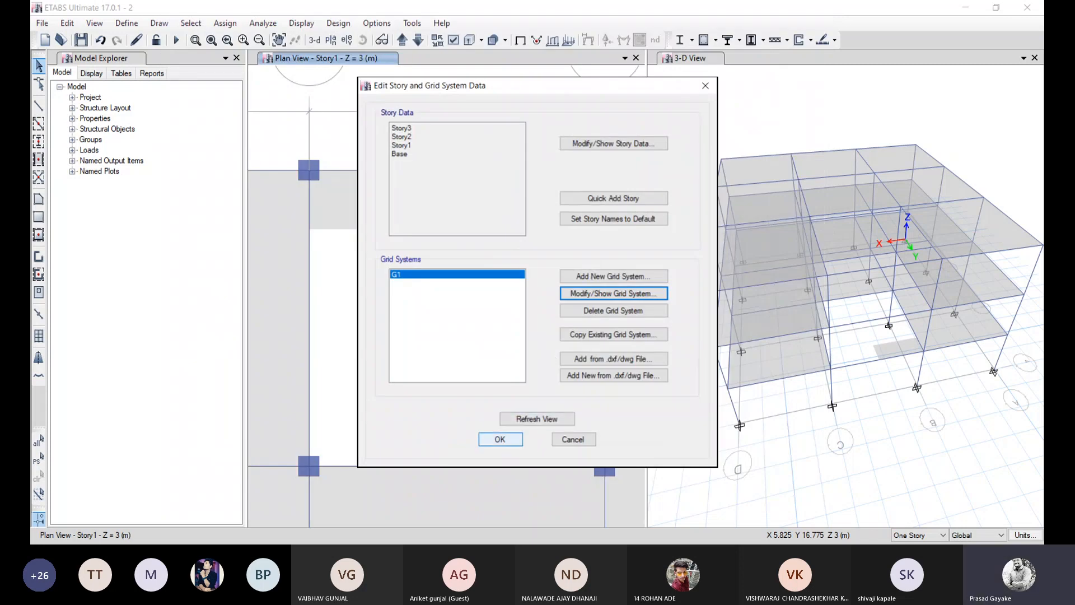
left_click(500, 439)
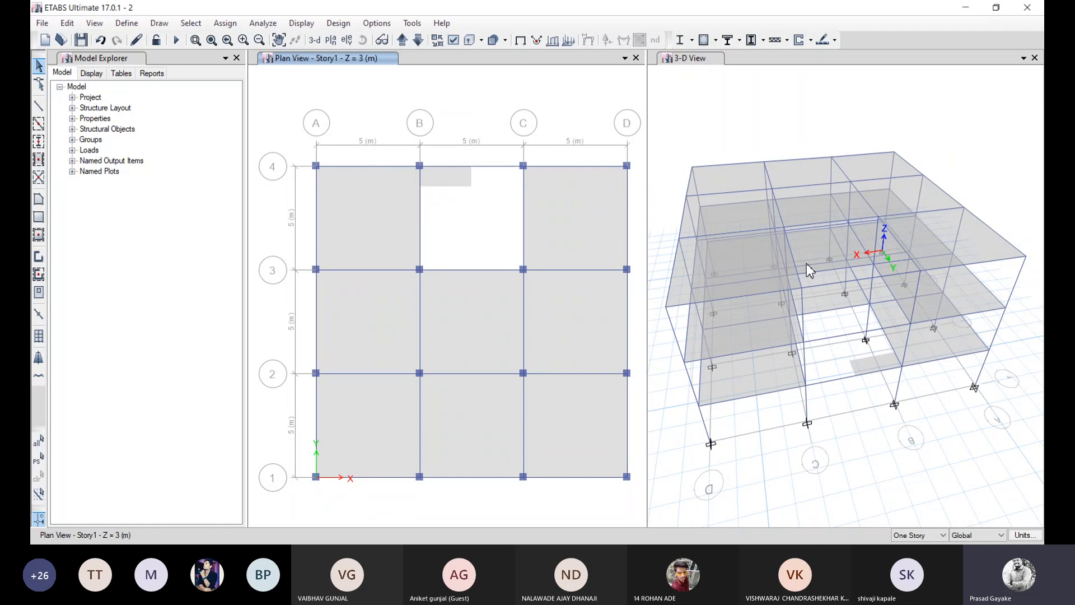
Step: Examine the open bay between grids B and C and the small Story1 slab in the 3-D view from several angles
left_click(700, 85)
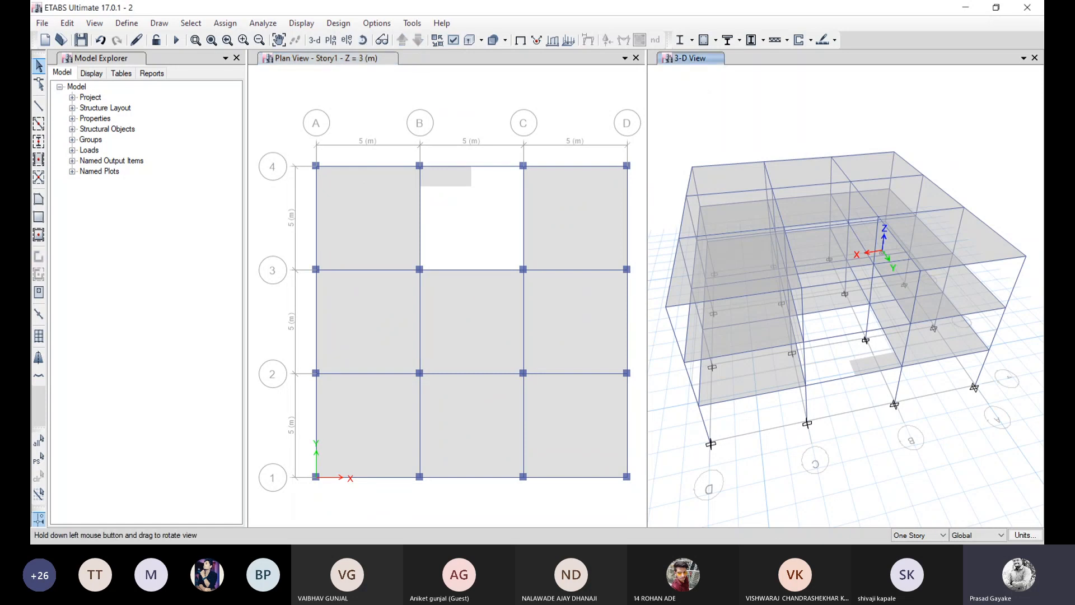
left_click_drag(845, 336, 860, 260)
left_click_drag(781, 435, 730, 384)
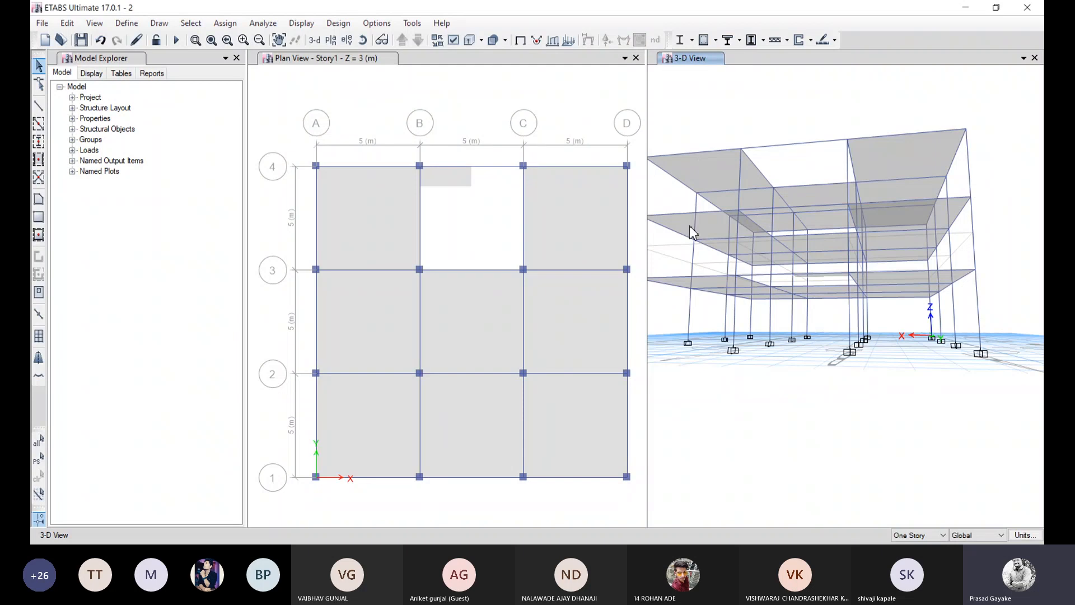
left_click(363, 39)
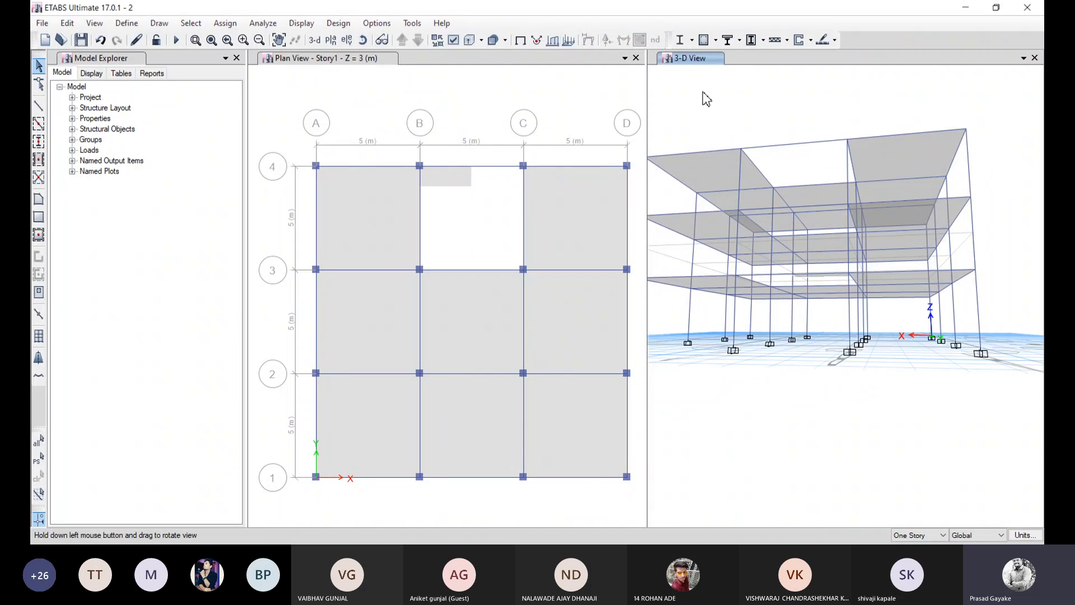
mouse_move(698, 99)
left_mouse_down()
mouse_move(719, 98)
mouse_move(707, 100)
left_mouse_up()
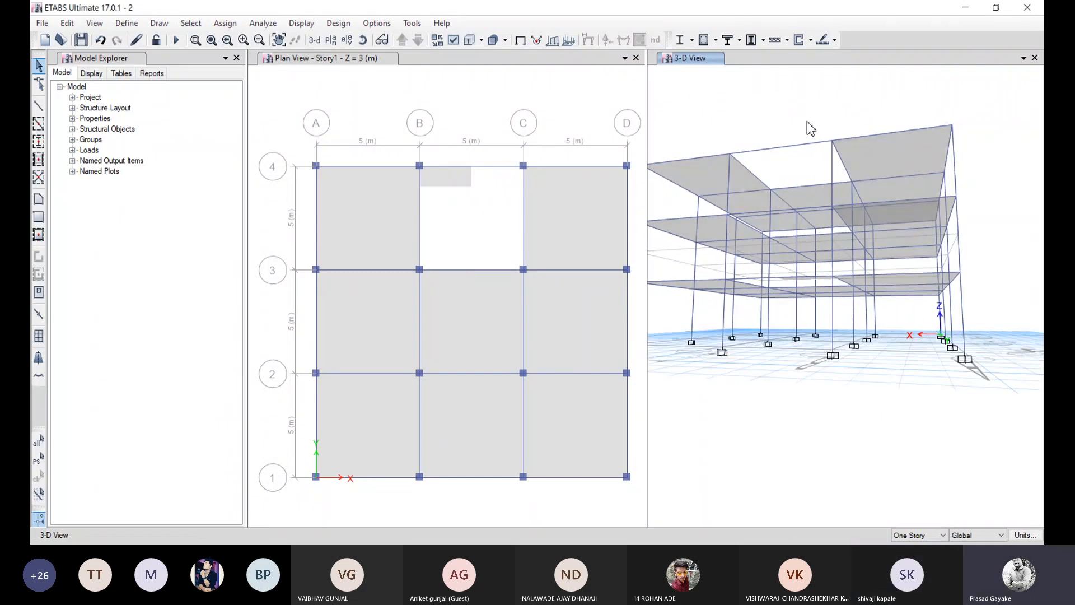
left_click(363, 39)
mouse_move(775, 115)
left_mouse_down()
mouse_move(787, 118)
mouse_move(756, 121)
left_mouse_up()
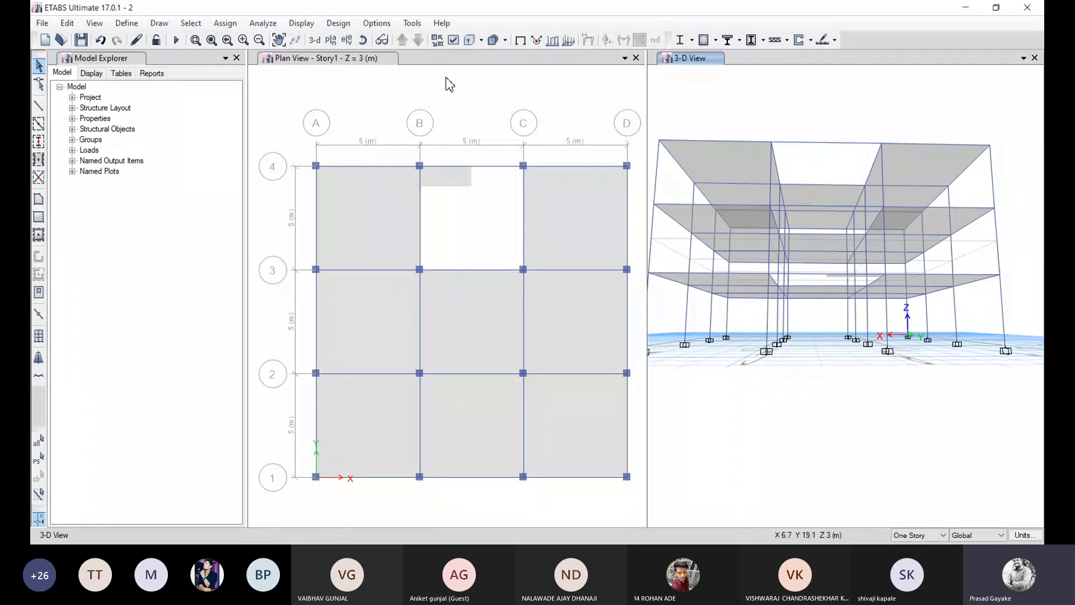
left_click(362, 40)
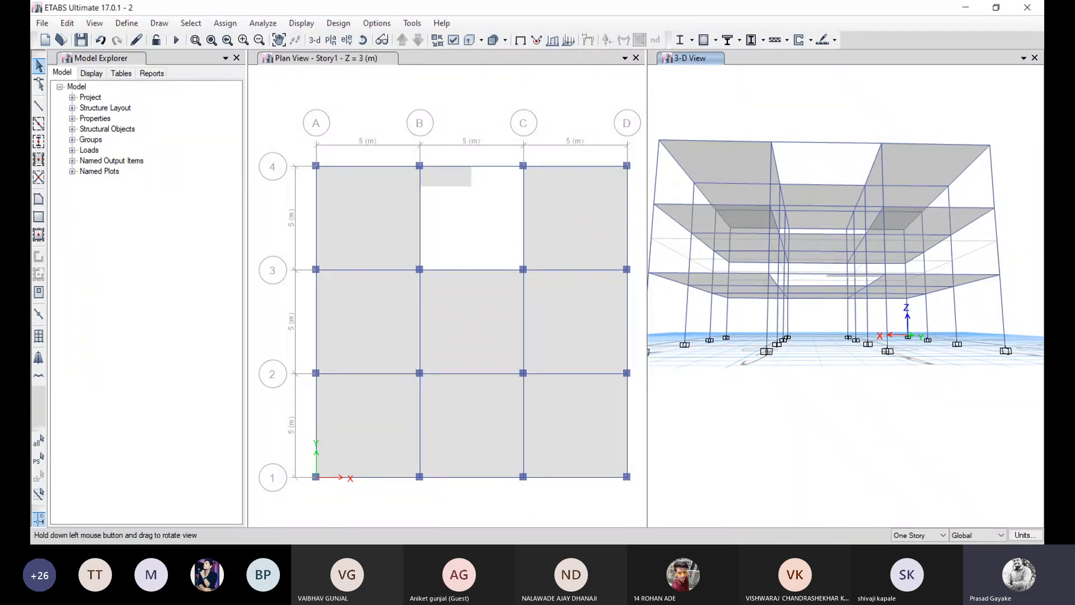
left_click_drag(835, 224, 834, 341)
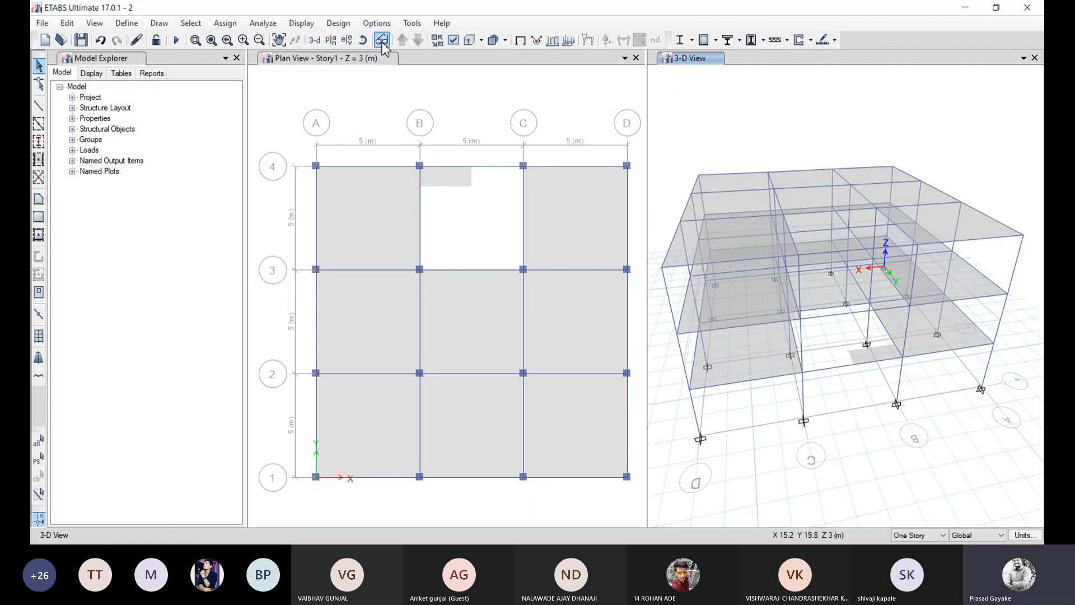
Step: Compare the Story1 and Story2 plans and set the plan view to the reference plane at Z = 4.5 m
left_click(436, 88)
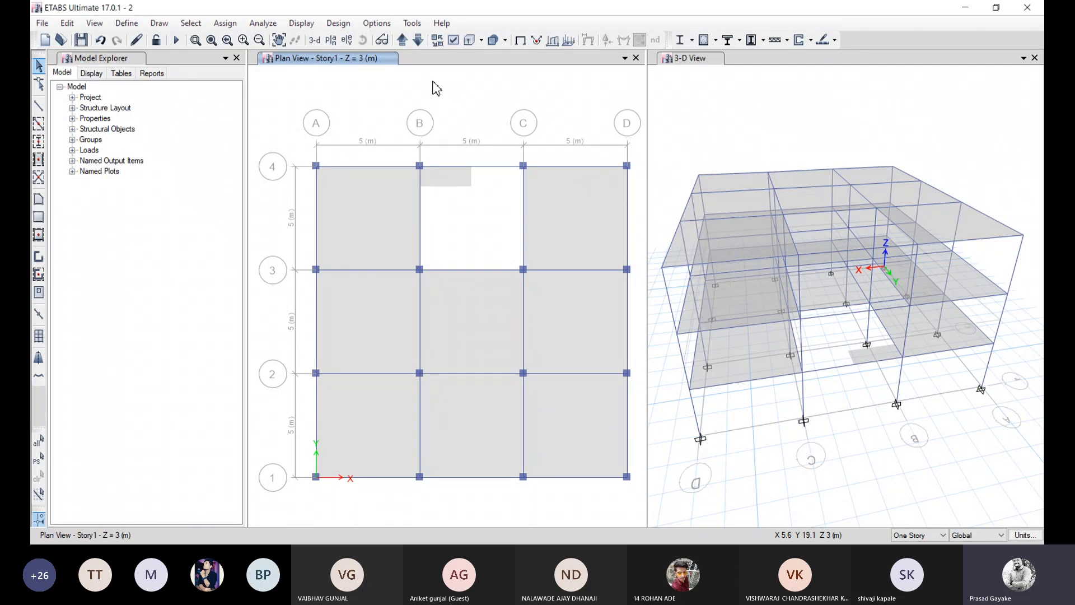
left_click(402, 40)
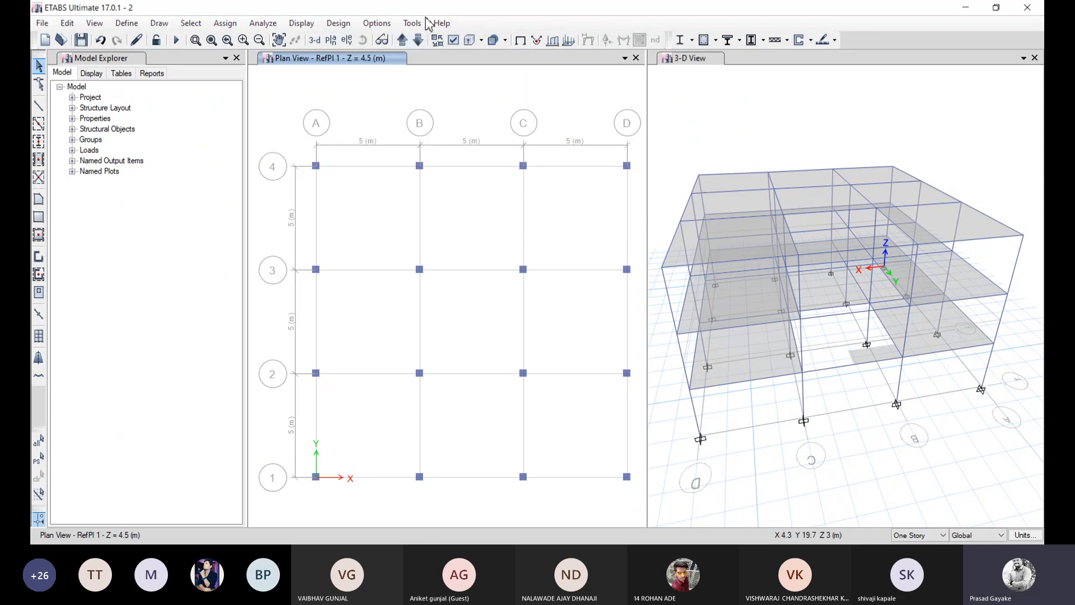
left_click(419, 41)
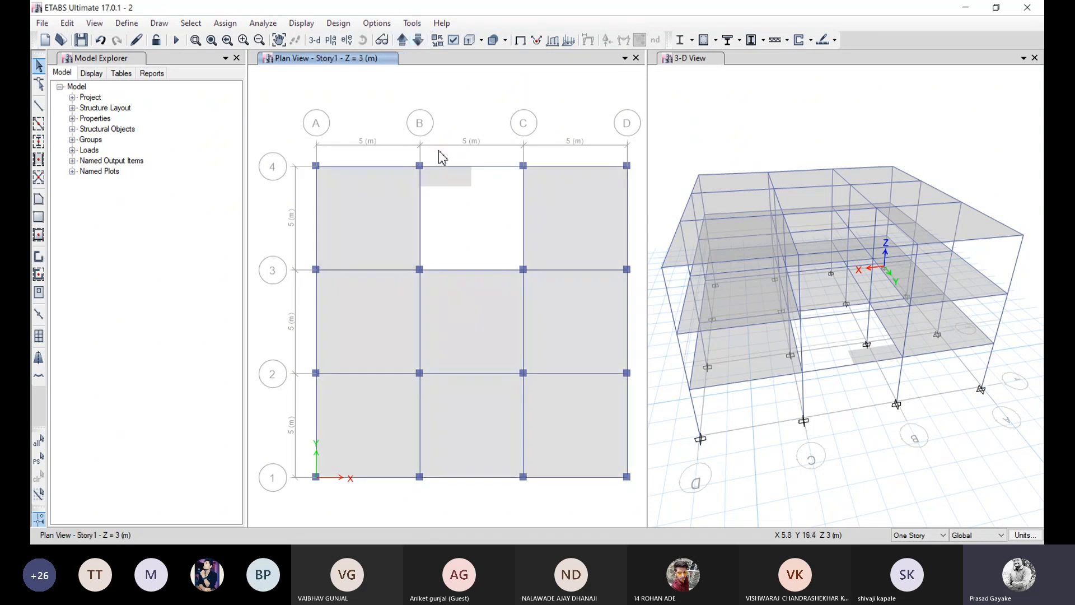
left_click(402, 41)
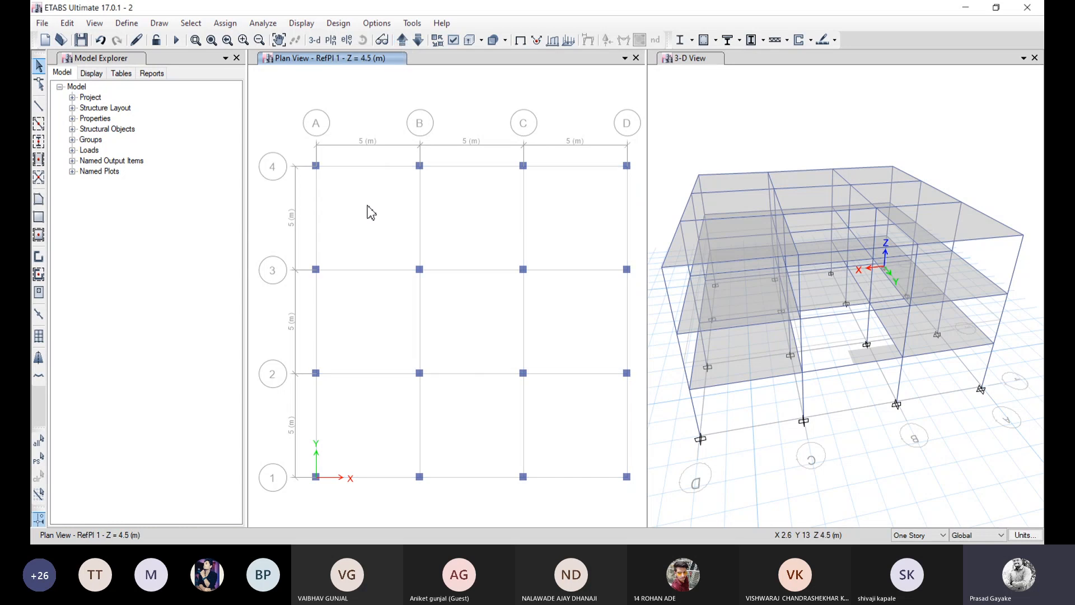
left_click(401, 41)
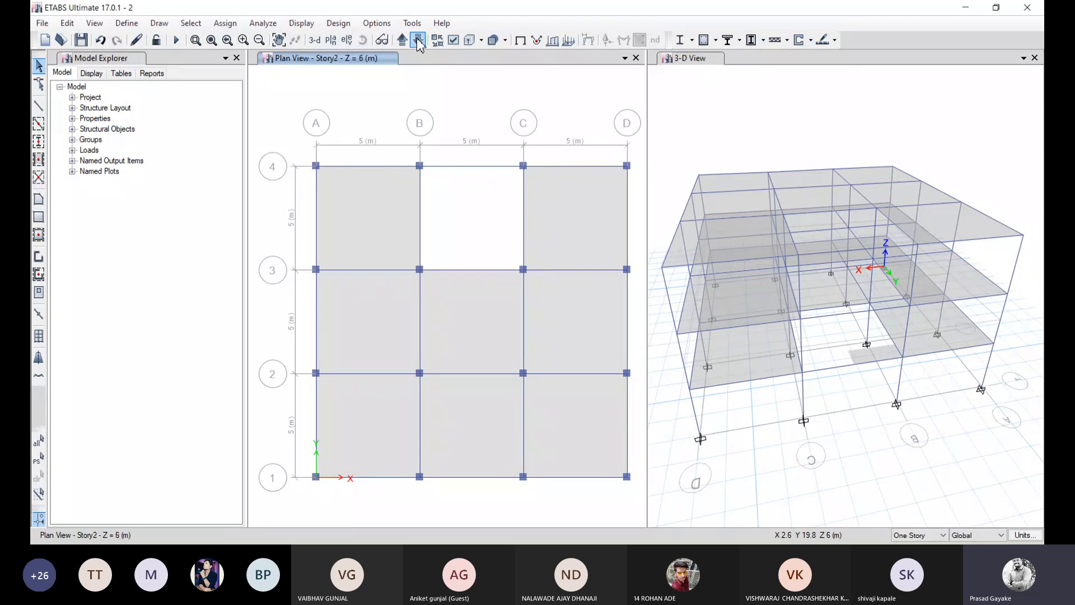
left_click(418, 39)
left_click(417, 39)
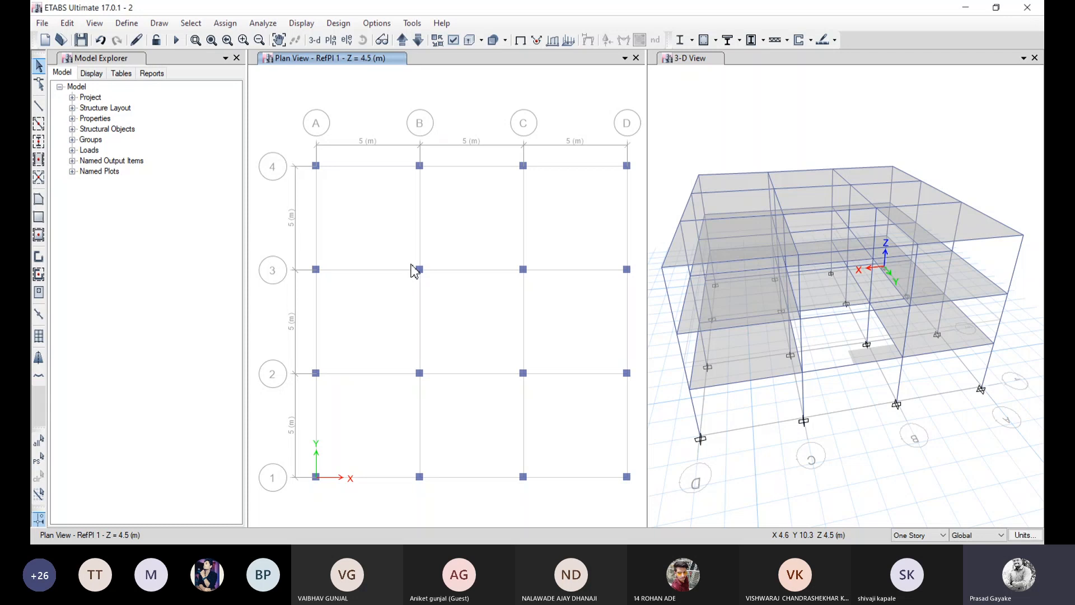
left_click_drag(411, 262, 532, 280)
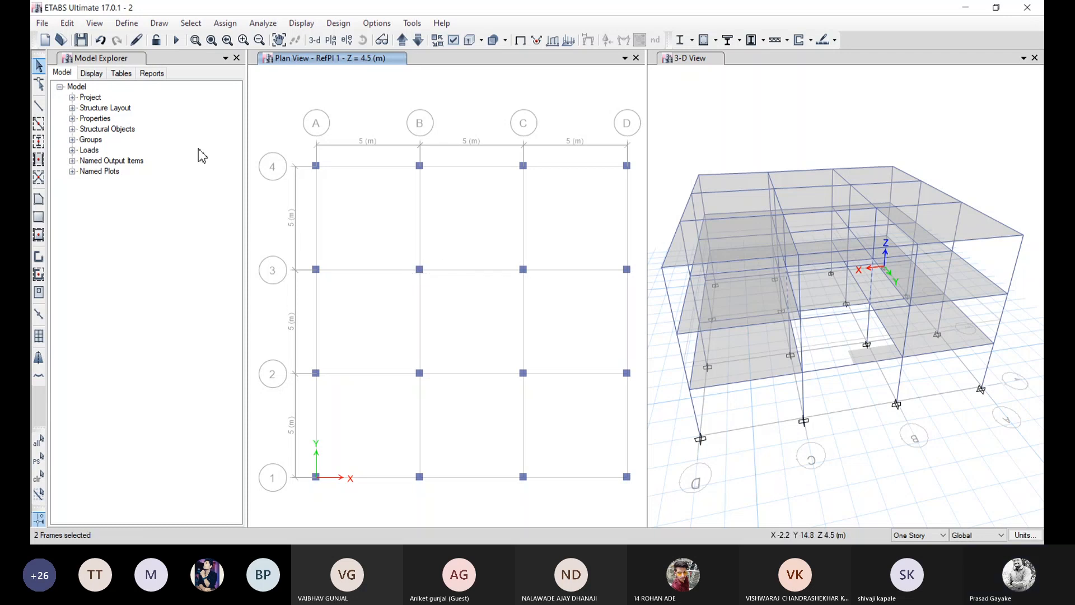
left_click(38, 106)
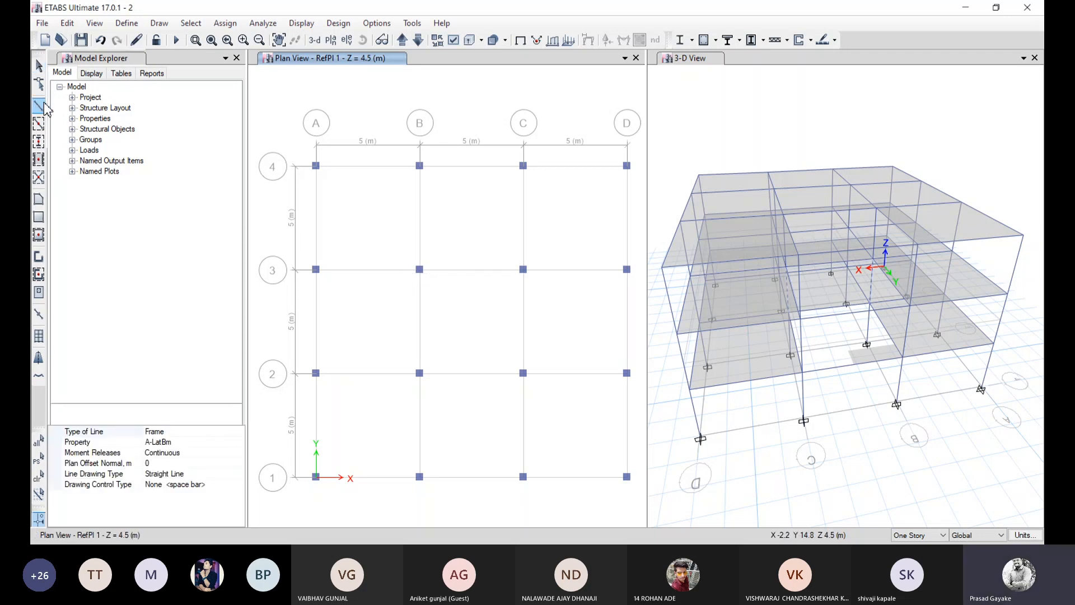
left_click(465, 271)
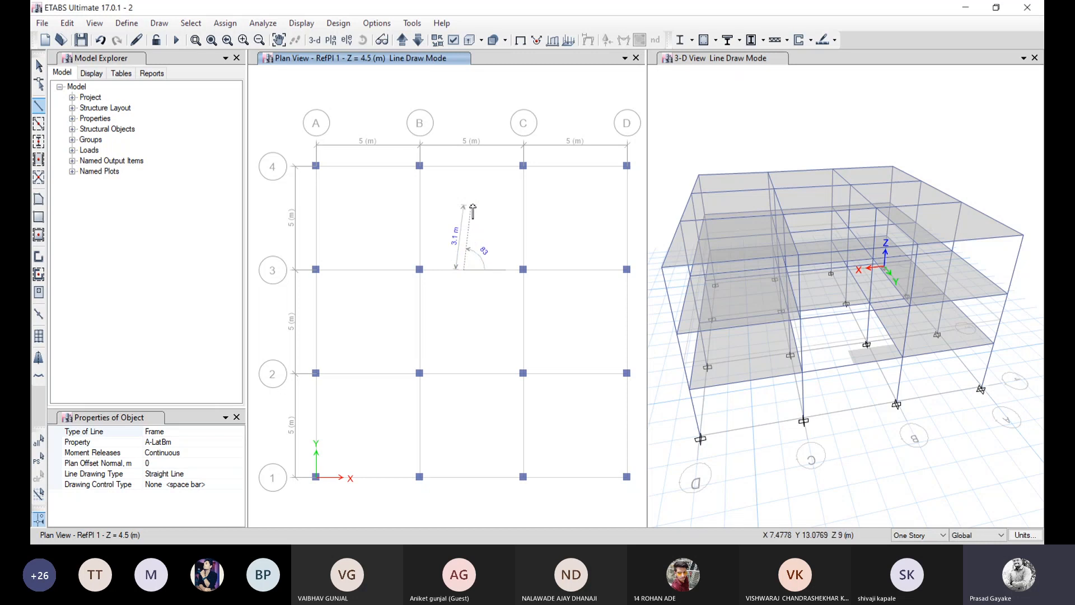
key("Escape")
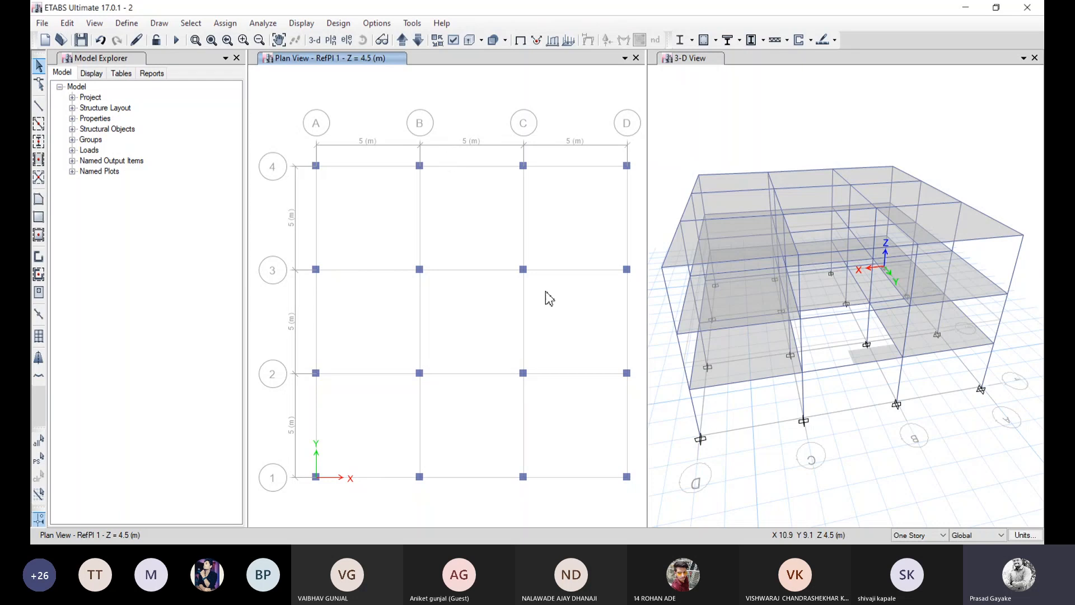
Step: Add a BEAM 350x350 frame along grid line 3 between grids B and C on the Z = 4.5 m reference plane
left_click(38, 124)
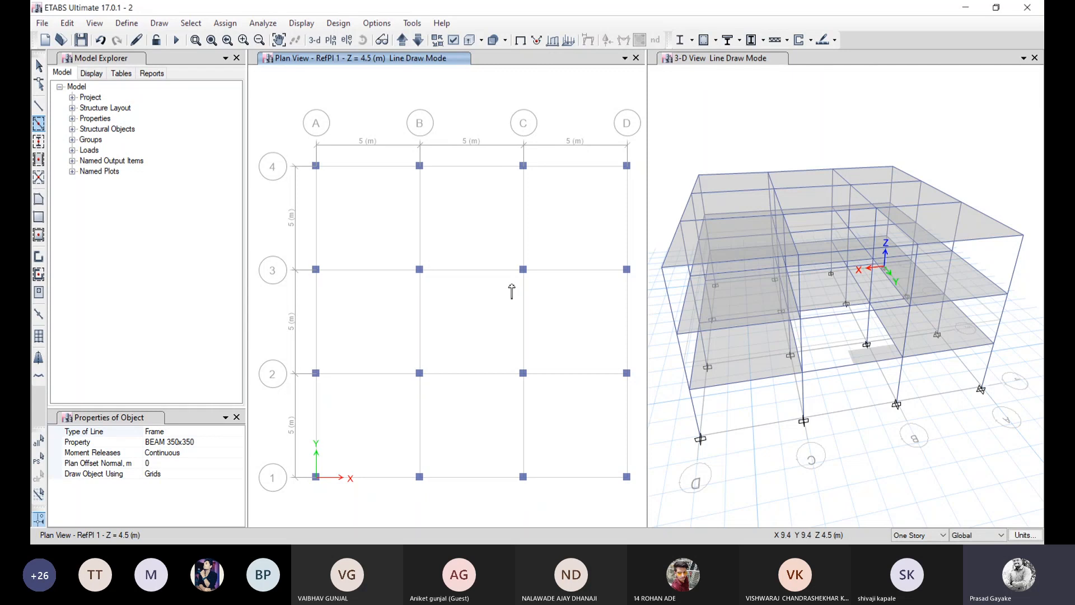
left_click(468, 271)
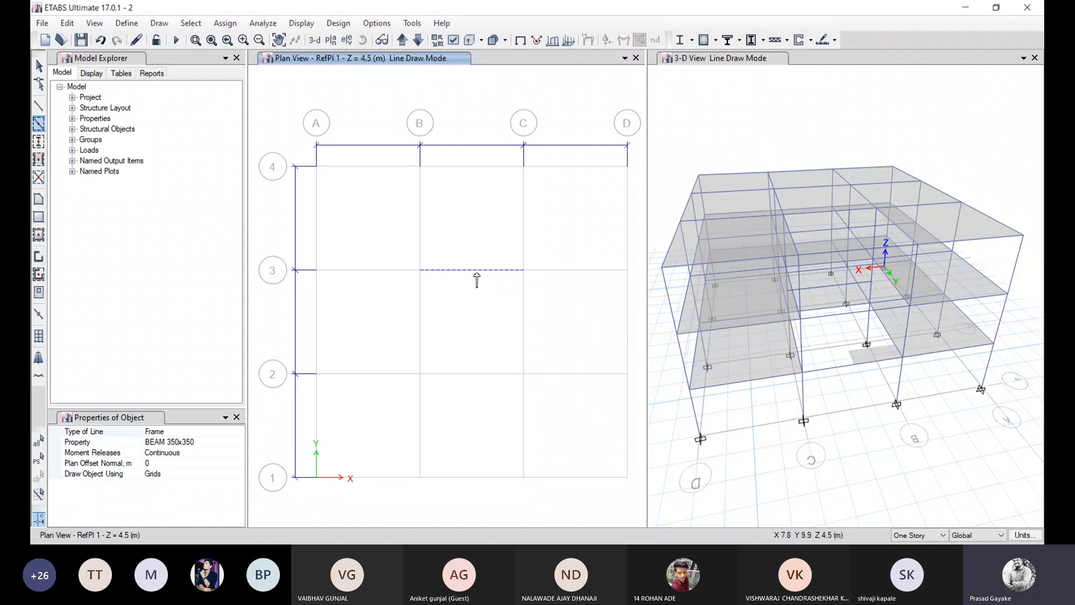
left_click(471, 271)
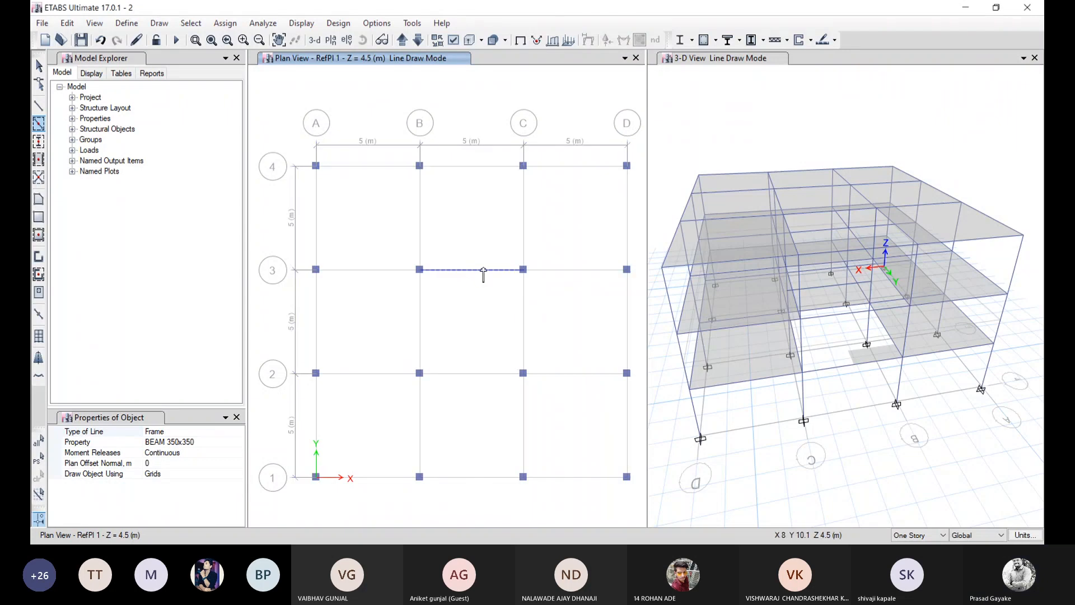
key("Escape")
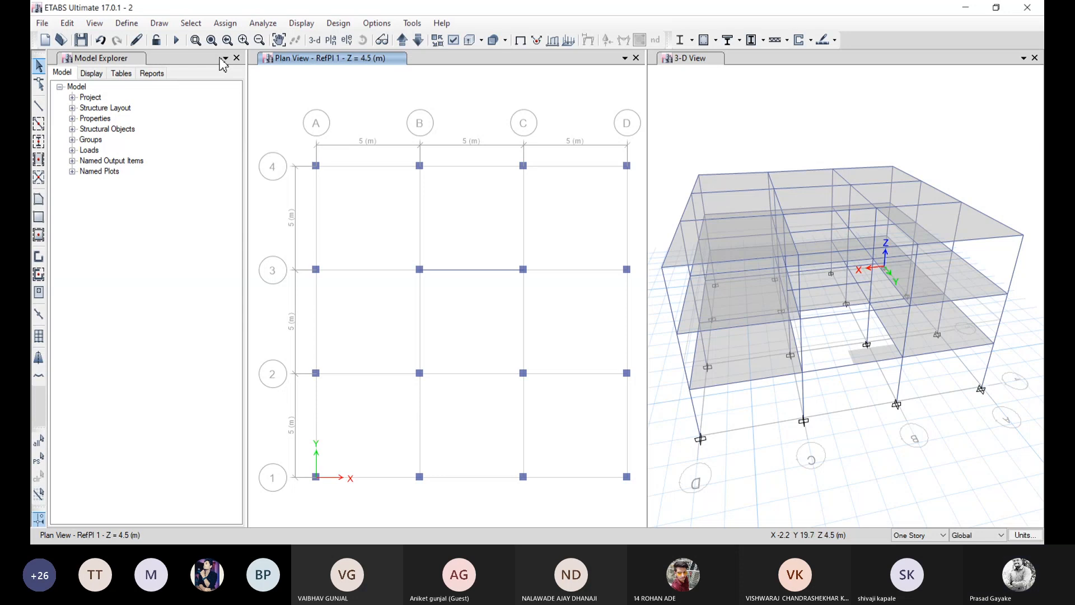
Step: Divide the beam on grid line 3 between grids B and C into 2 frame objects
left_click(465, 271)
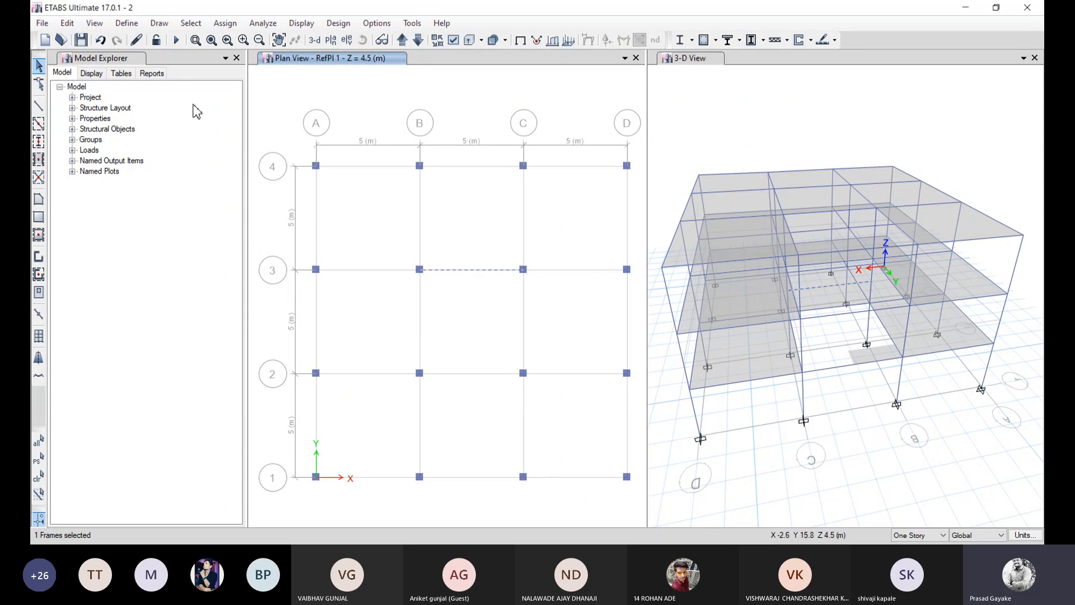
left_click(68, 23)
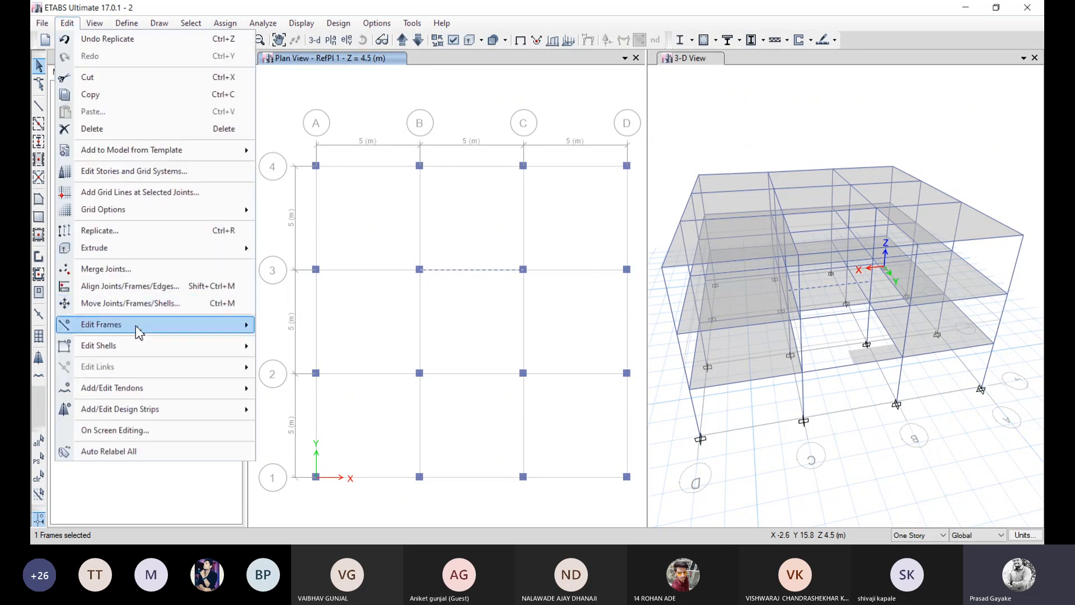
mouse_move(136, 325)
left_click(305, 325)
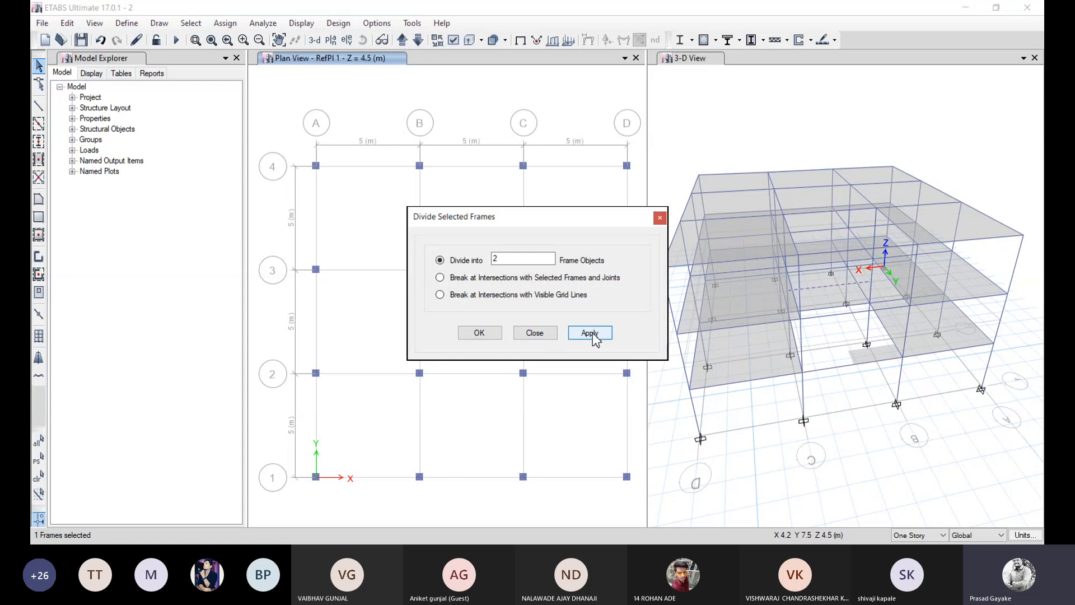
left_click(498, 334)
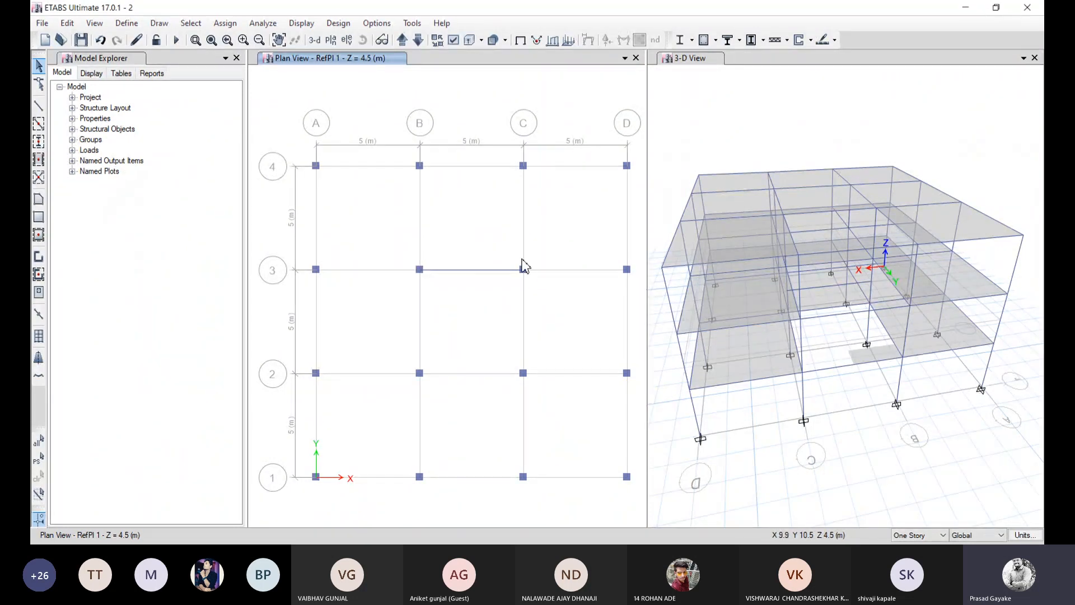
Step: Set the linear replicate offset to dy = 1 m, try to apply it with nothing selected, and dismiss the Replicate dialog
left_click(68, 23)
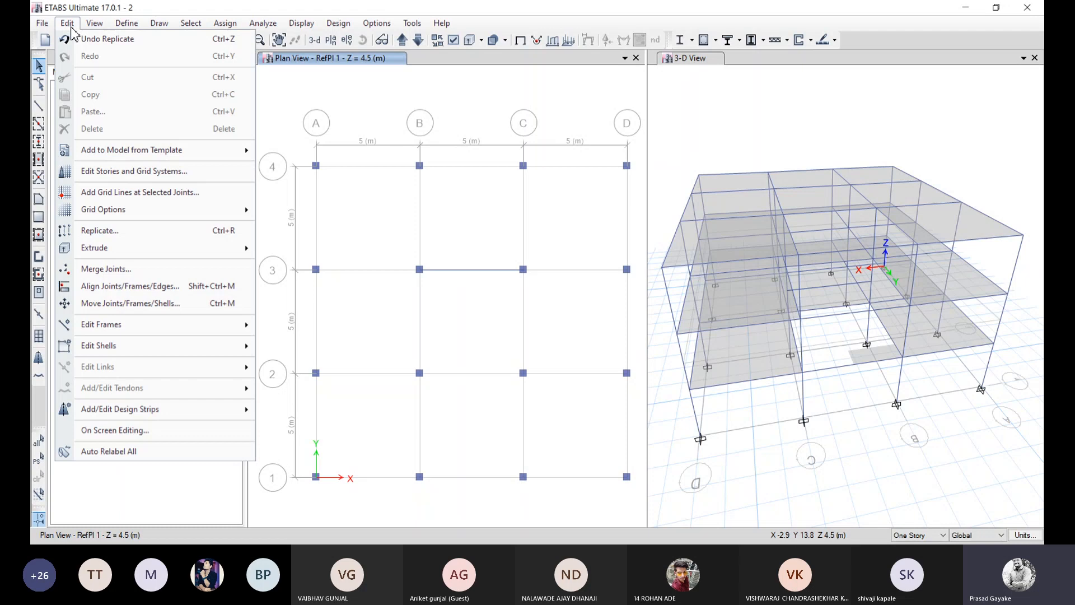
left_click(149, 236)
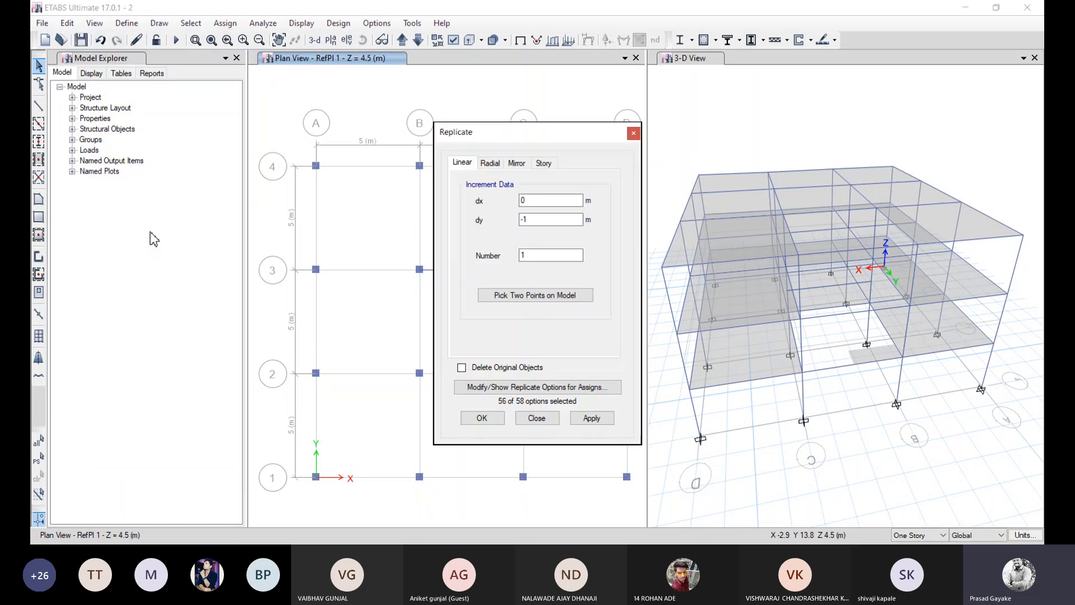
left_click_drag(533, 220, 505, 175)
type("1")
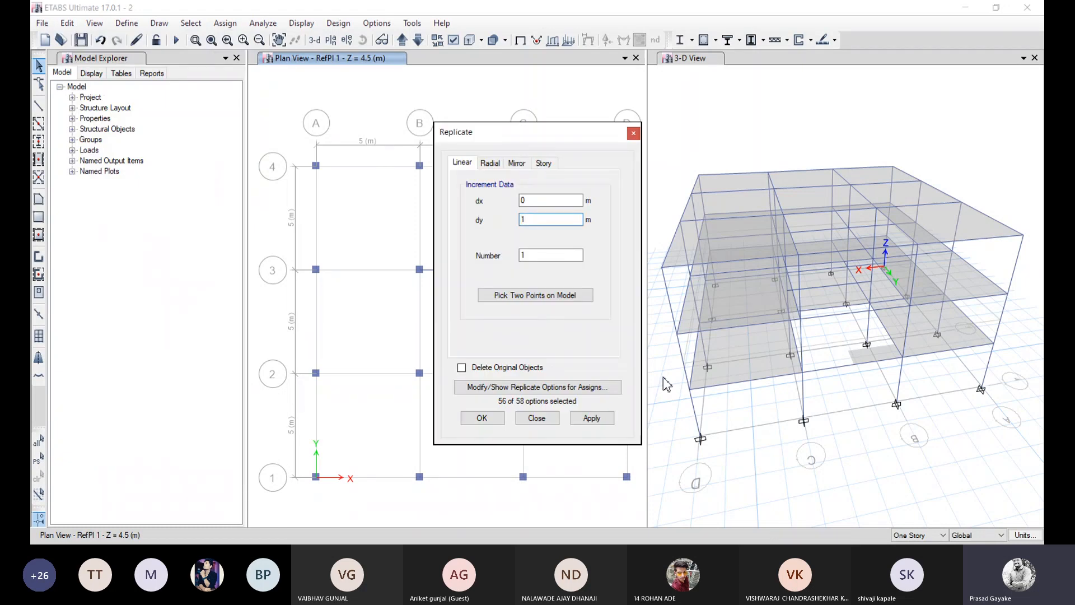
left_click(603, 423)
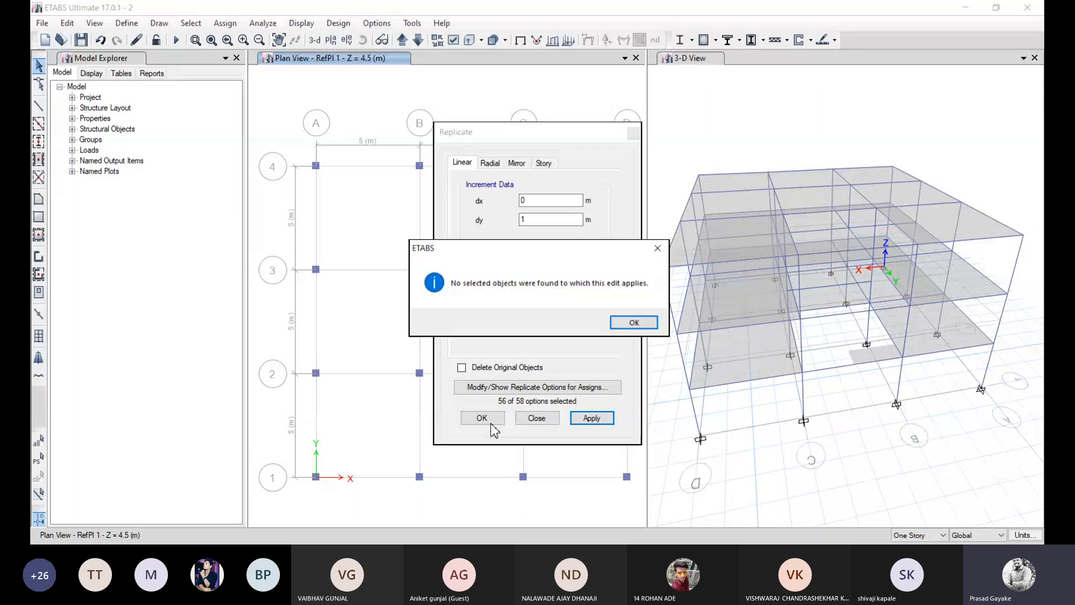
left_click(623, 323)
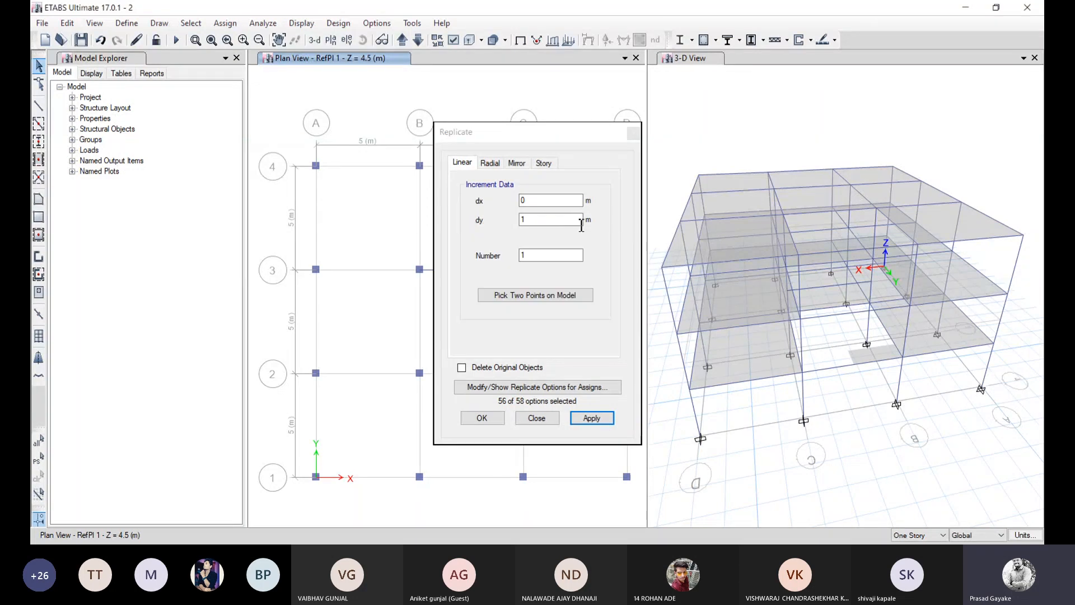
left_click_drag(554, 135, 701, 178)
left_click(471, 273)
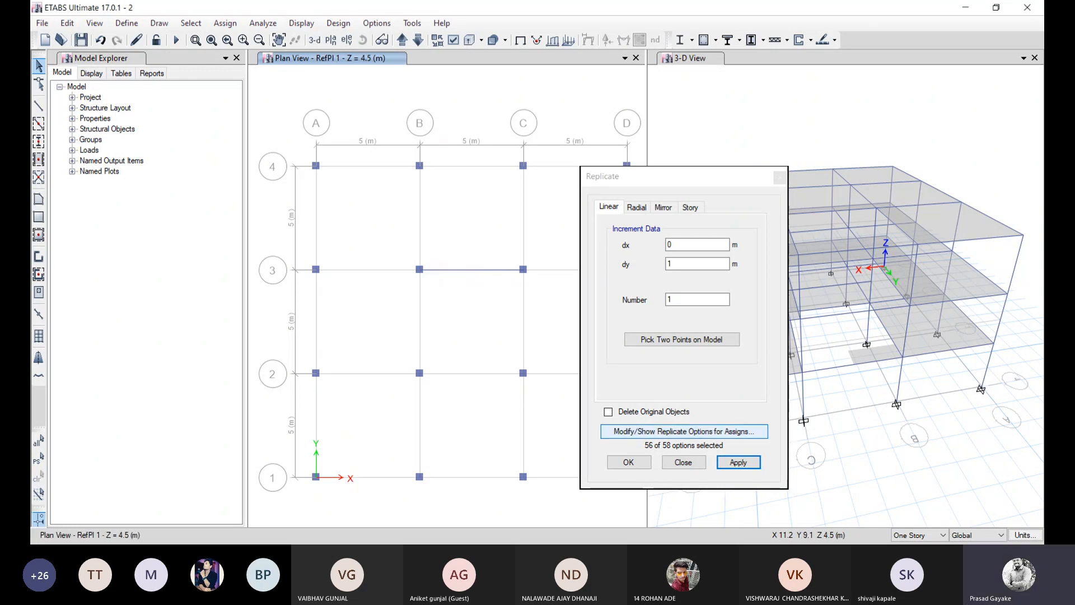
left_click(683, 462)
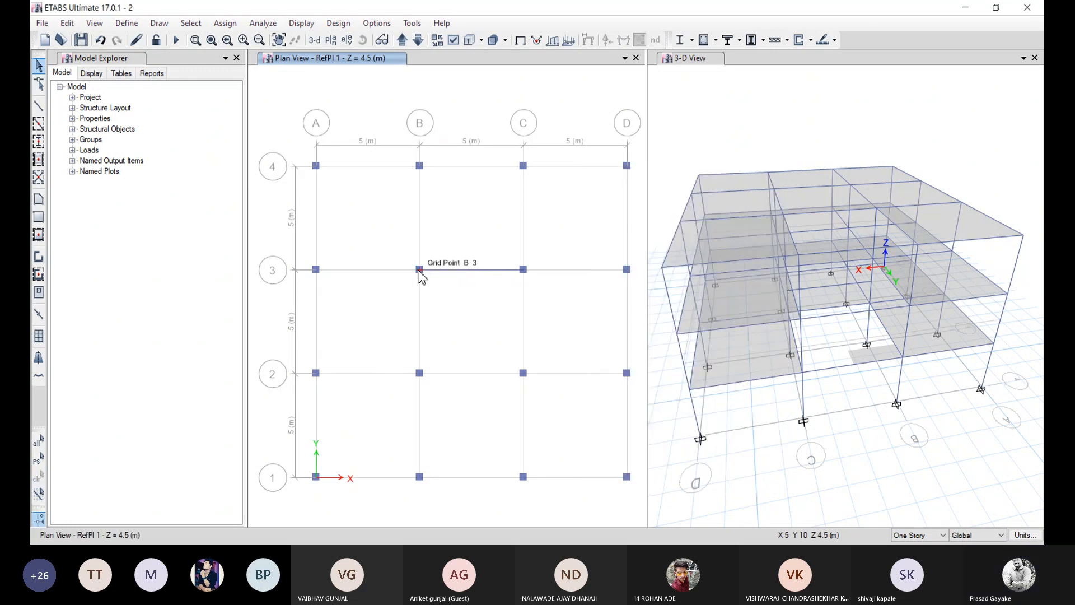
Step: Replicate the joints at B-3, the beam midpoint and C-3 linearly once with dx 0 and dy 1 m
left_click(420, 269)
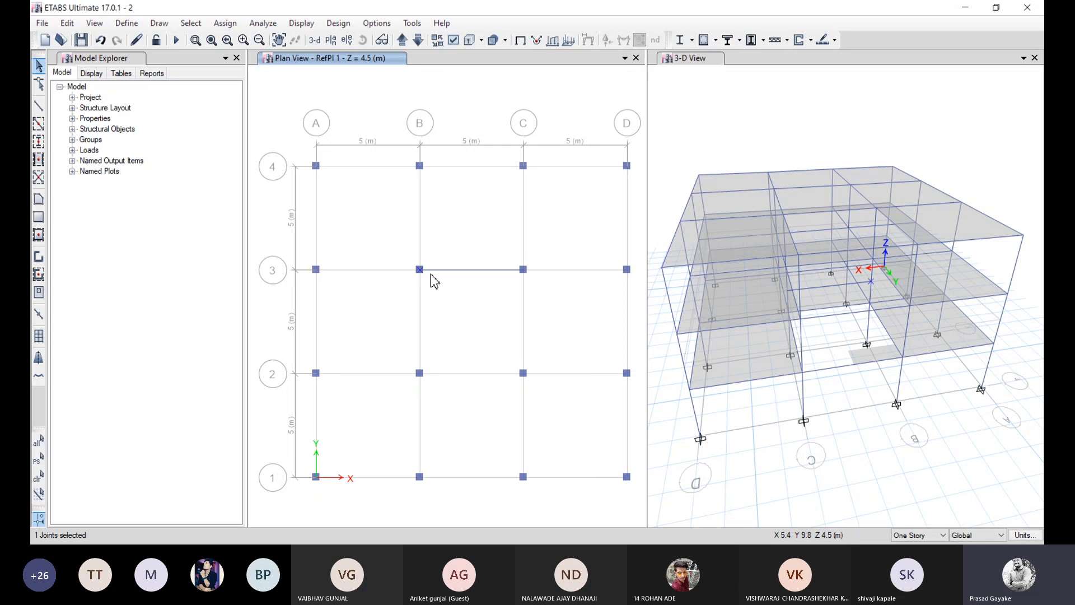
left_click(472, 270)
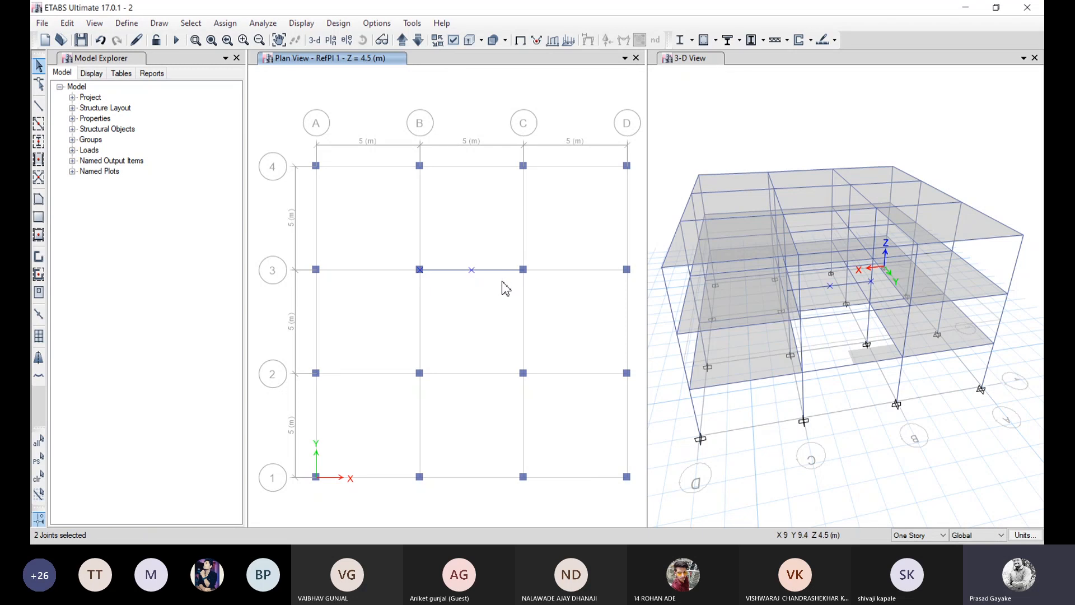
left_click(522, 270)
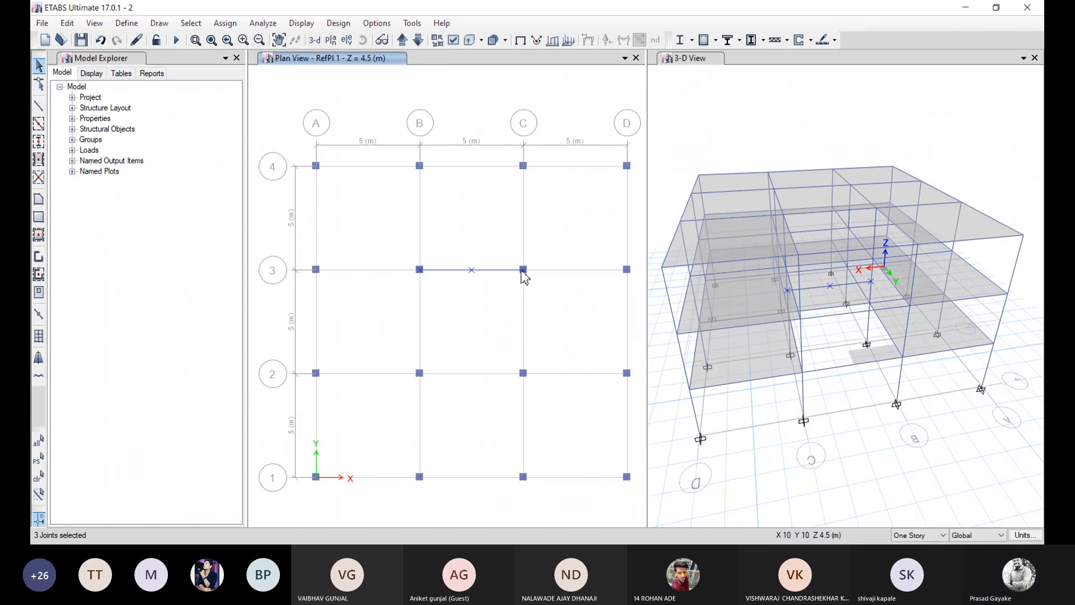
left_click(67, 23)
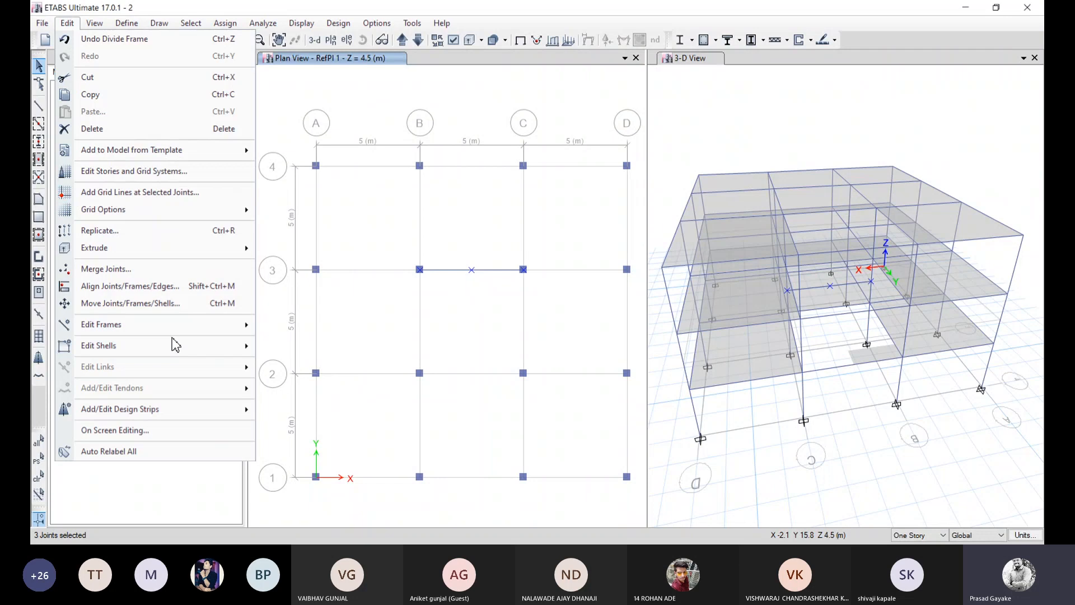
left_click(202, 231)
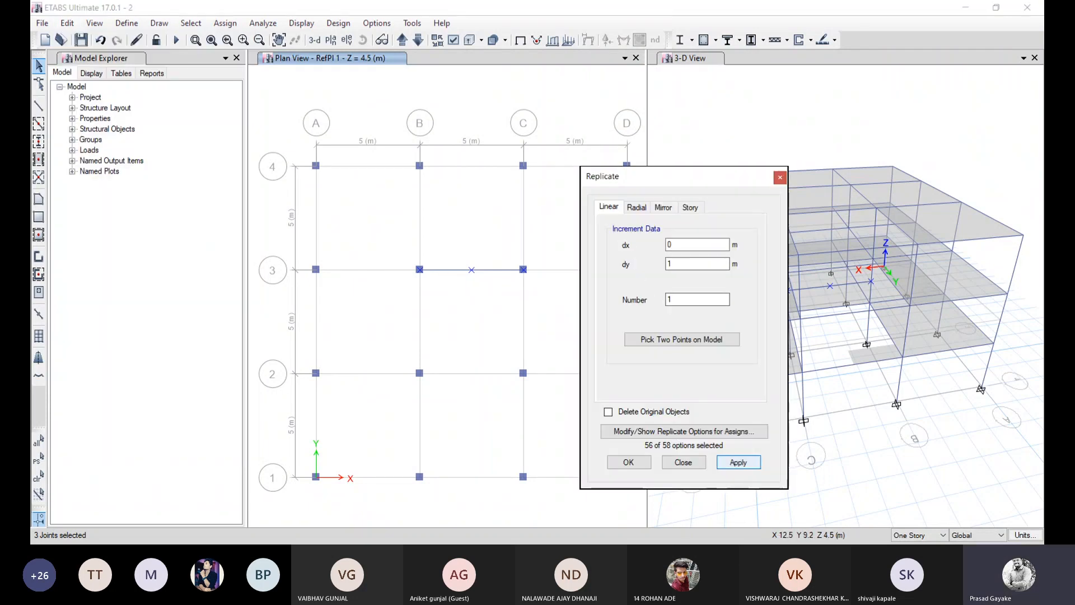
left_click(738, 462)
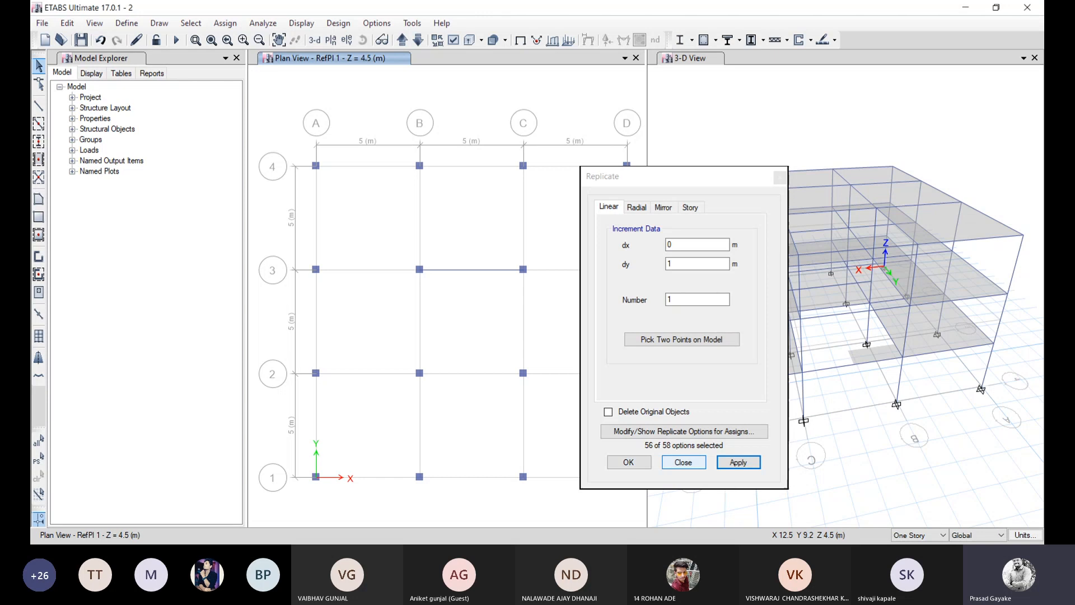
left_click(683, 462)
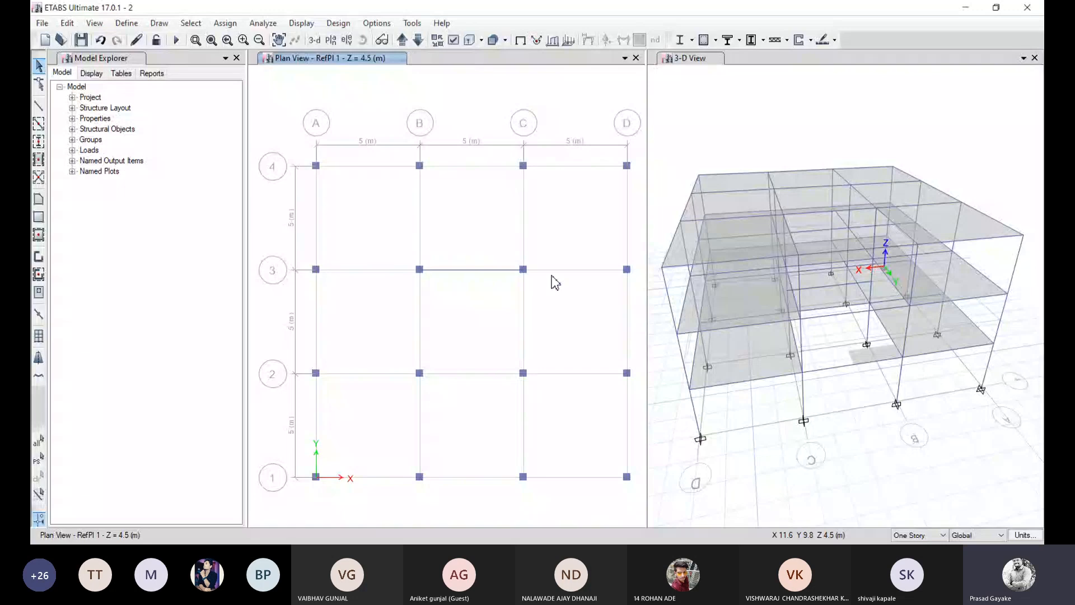
Step: Join the two beam segments on grid line 3 between grids B and C into one frame
left_click(439, 271)
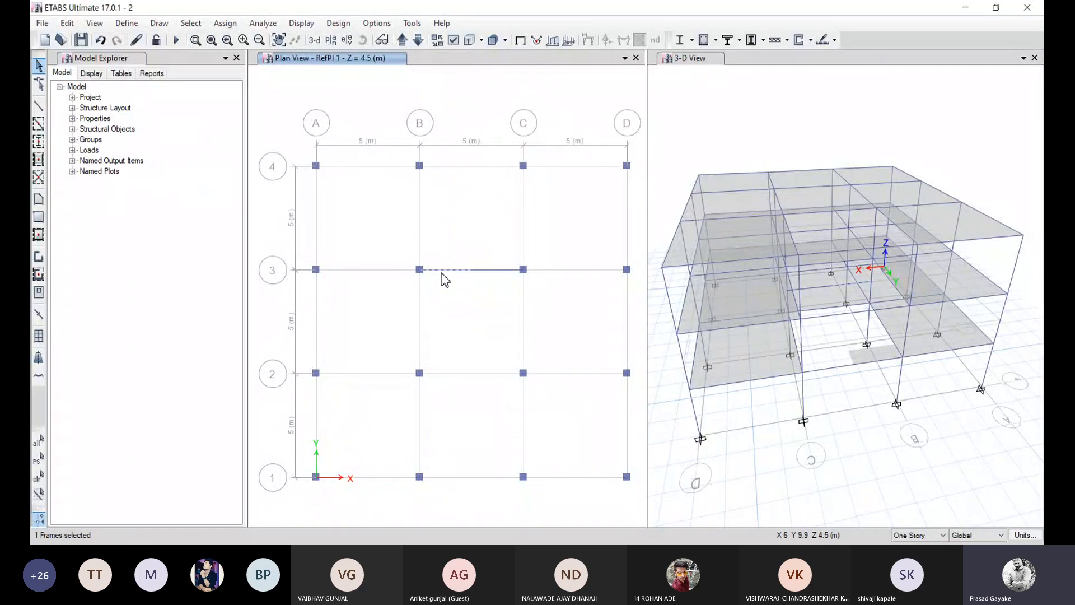
left_click(487, 271)
left_click(62, 24)
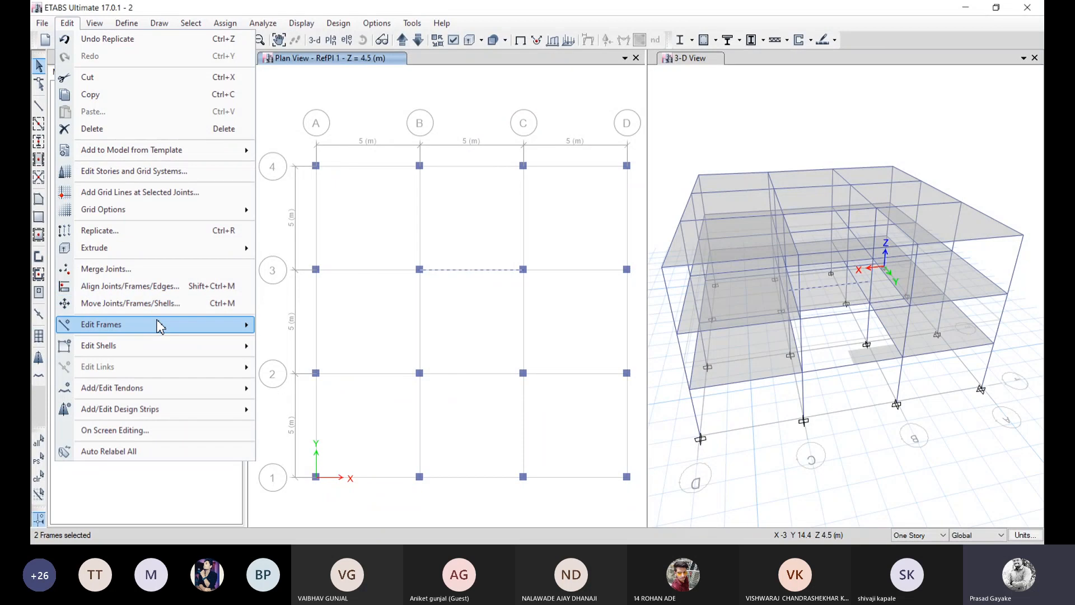
mouse_move(162, 326)
left_click(300, 343)
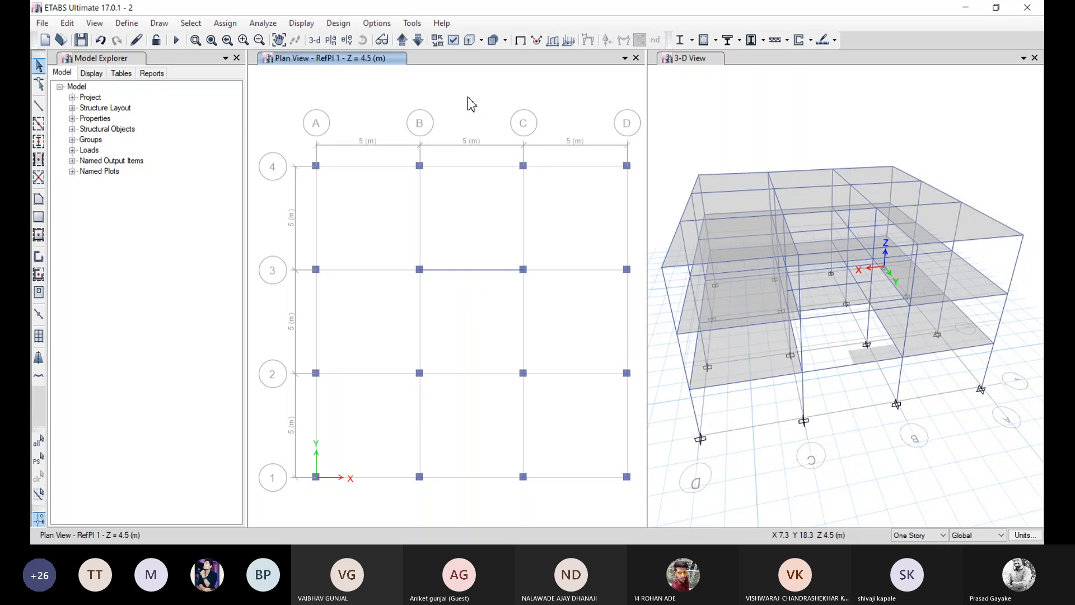
Step: Draw a 5 m by 1 m Slab150 area at Z = 4.5 m along grid line 3 between grids B and C, inside bay 3–4
left_click(38, 199)
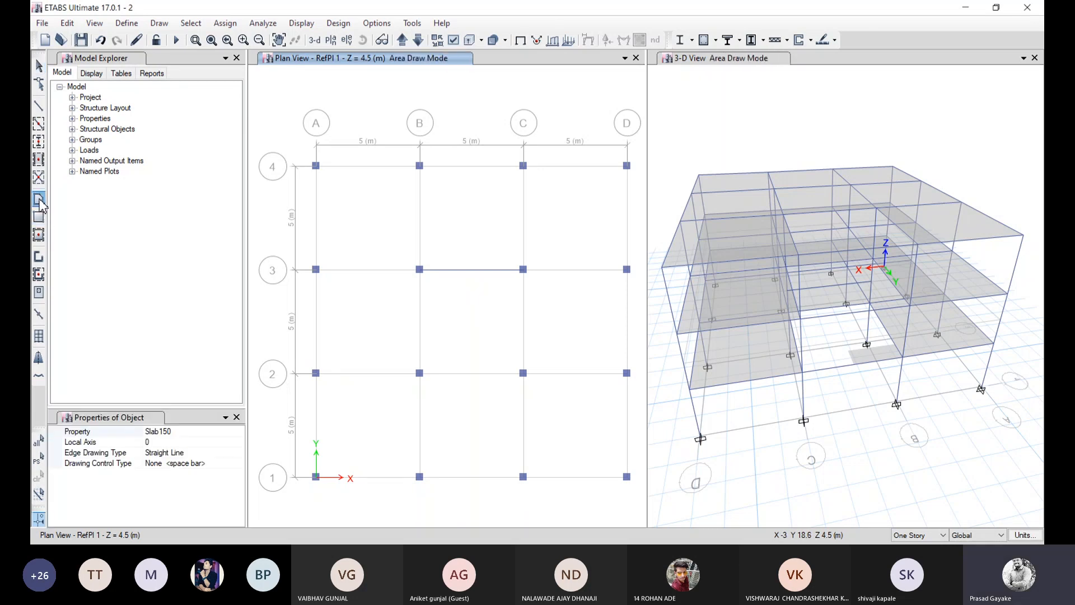
left_click(419, 269)
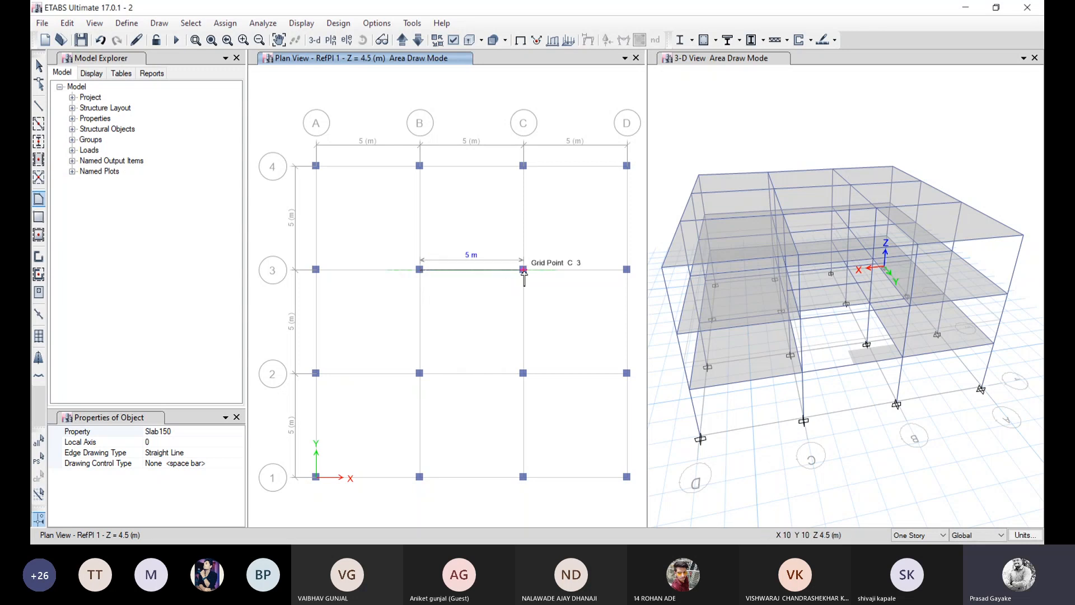
left_click(523, 269)
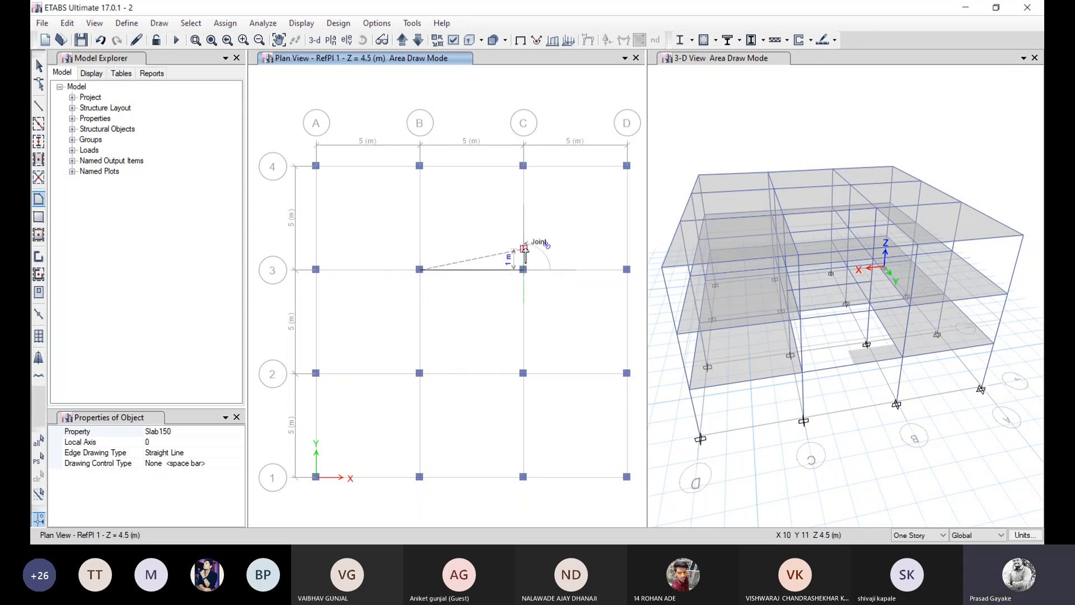
left_click(524, 249)
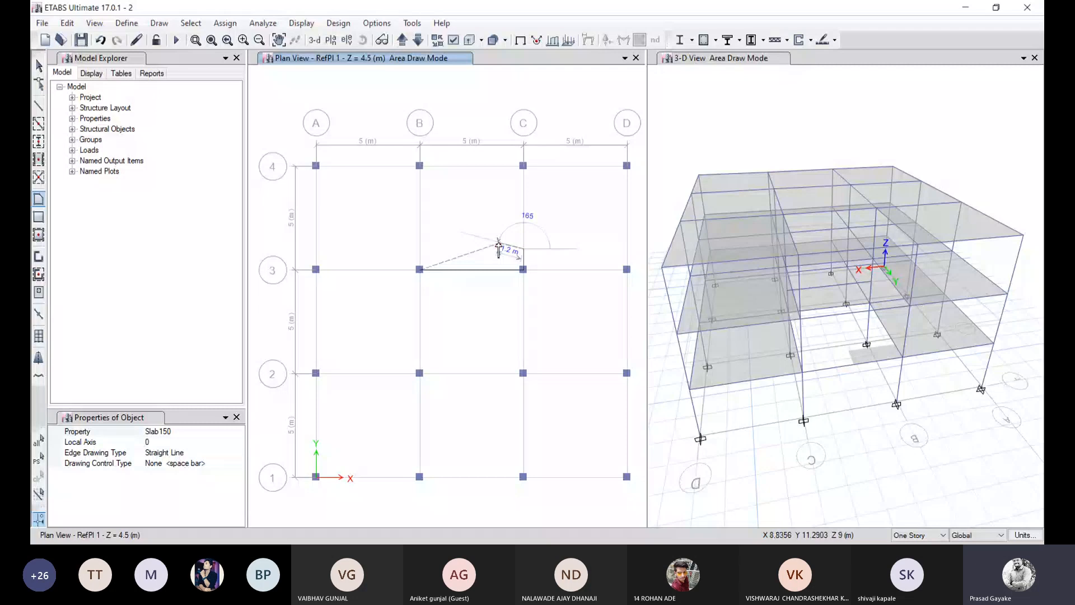
left_click(420, 249)
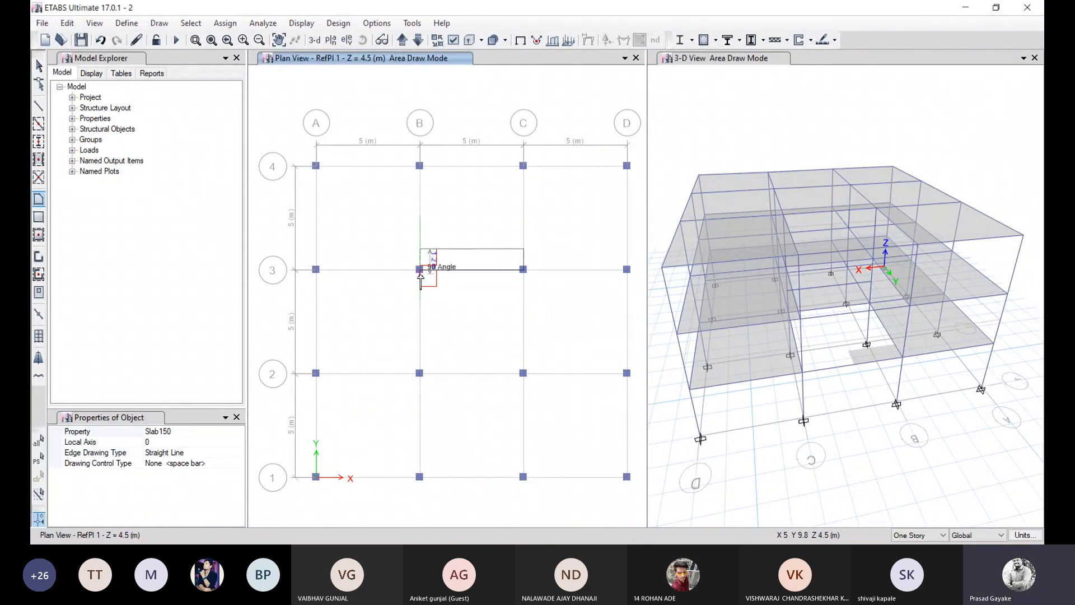
left_click(420, 269)
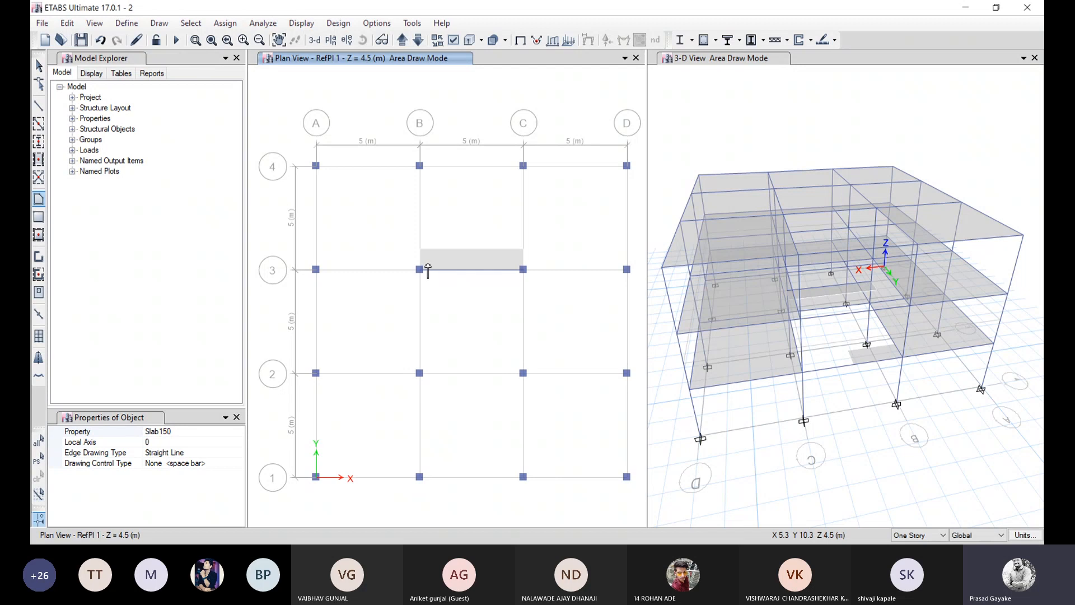
key("Escape")
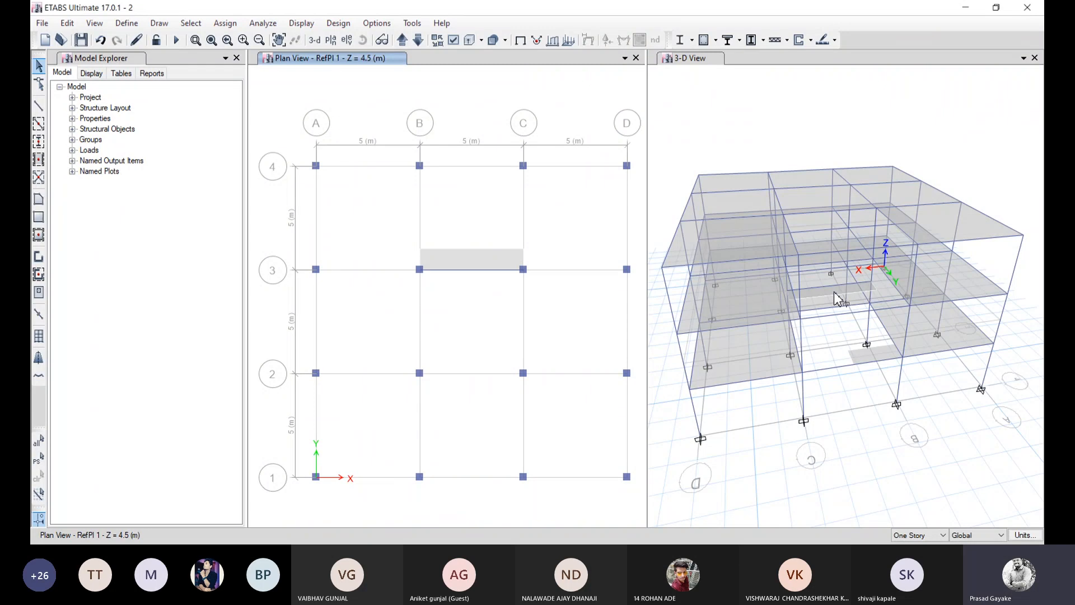
Step: On Story2, divide the beam on grid line 4 between grids B and C into 2 frame objects
left_click(403, 40)
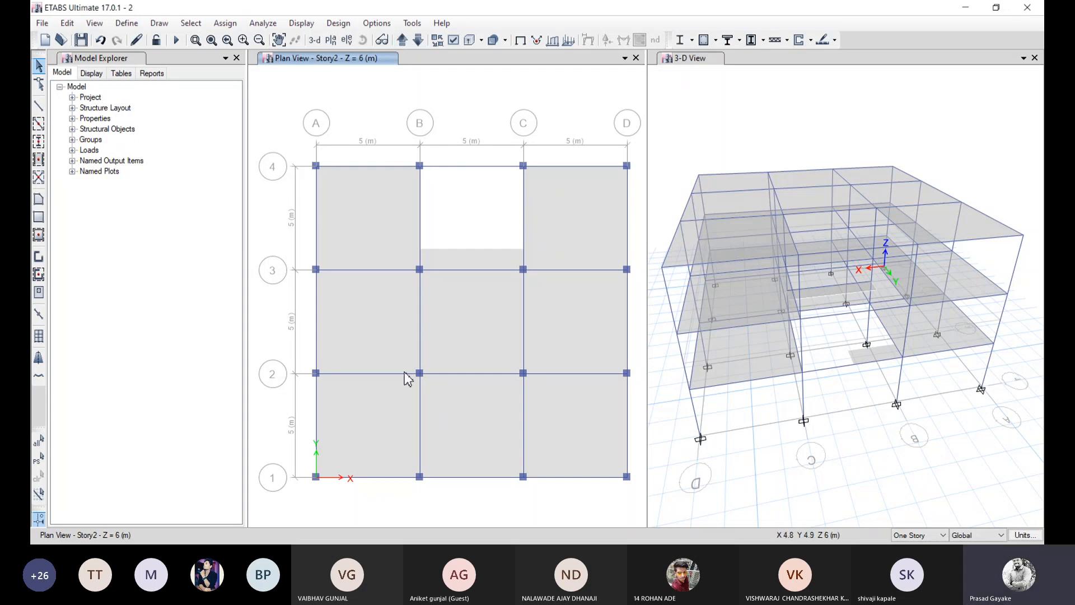
left_click(478, 166)
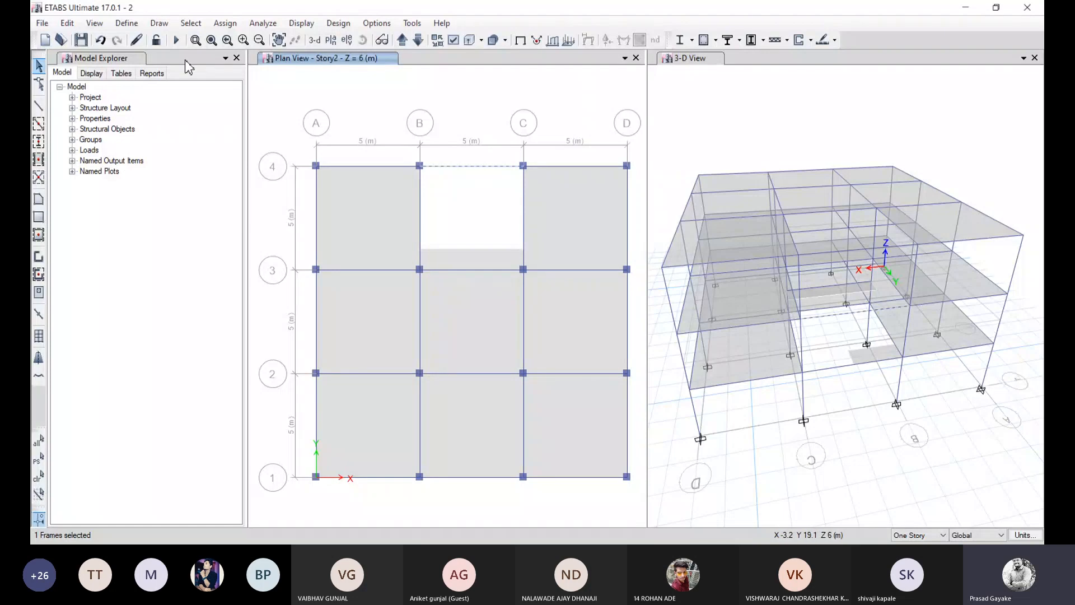
left_click(67, 23)
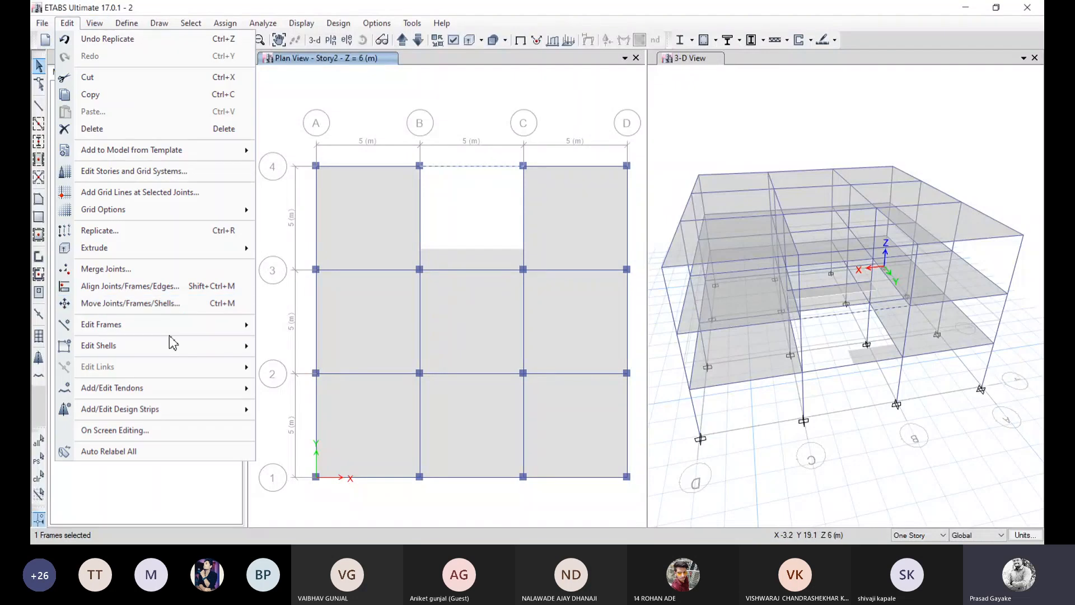
mouse_move(187, 324)
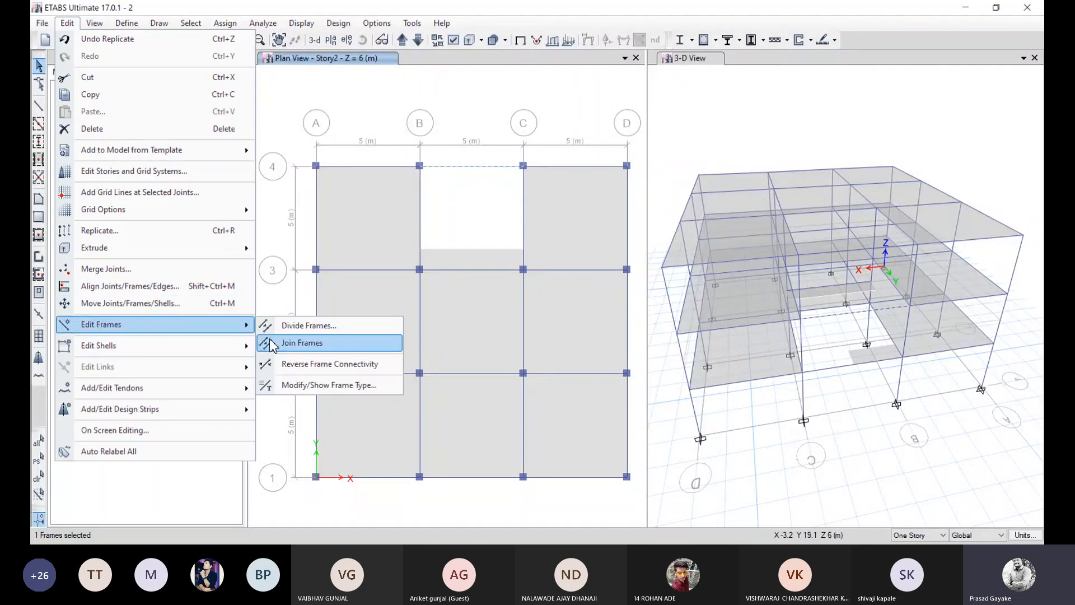
left_click(314, 326)
left_click(591, 333)
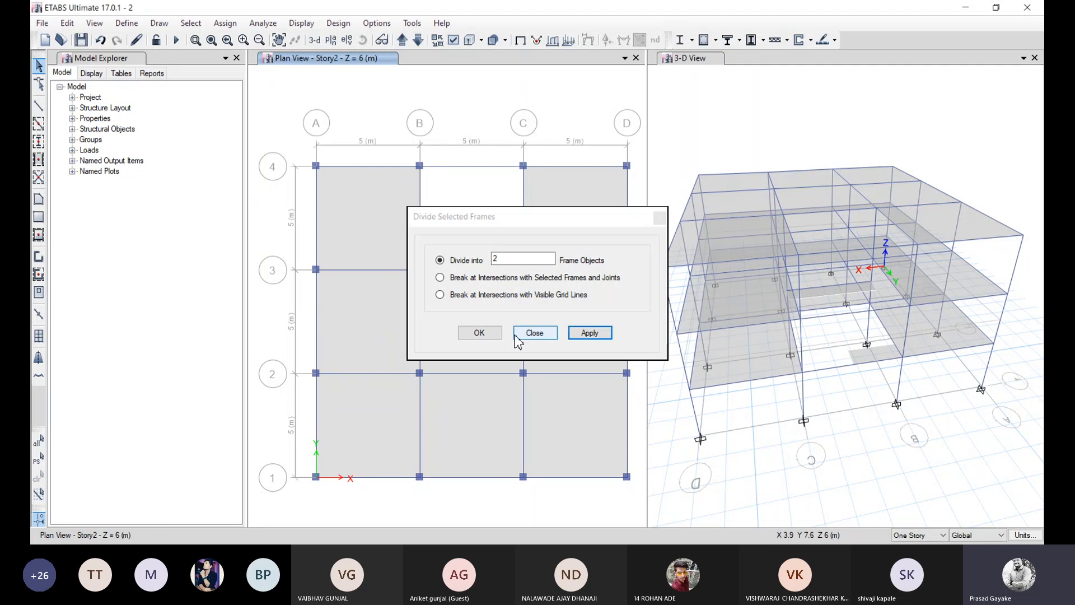
left_click(536, 334)
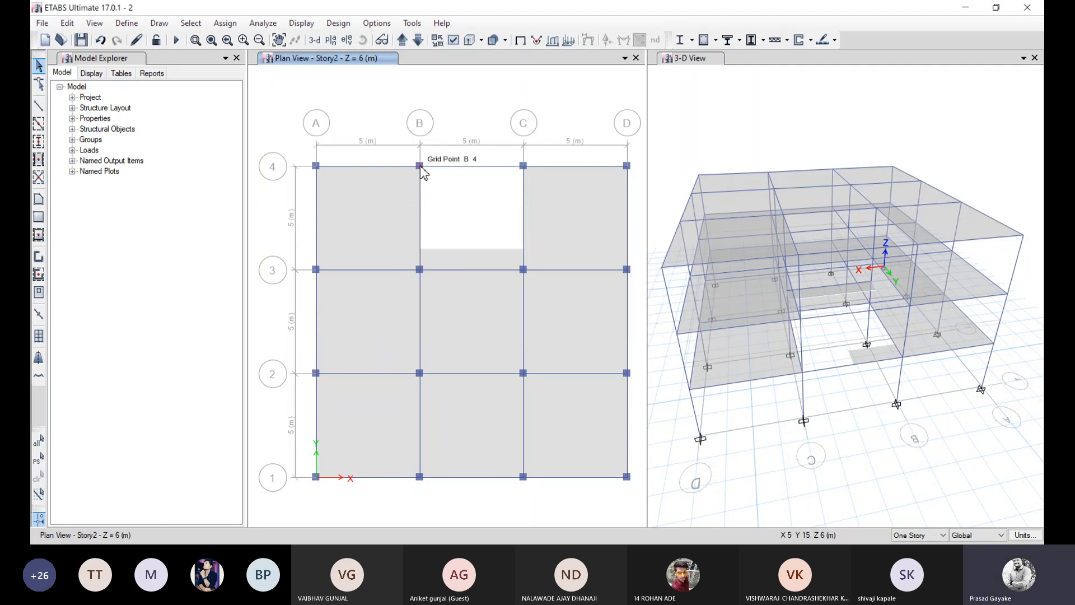
Step: Replicate the Story2 joints at B-4, the beam midpoint and C-4 linearly once with dx 0 and dy -1 m
left_click(420, 166)
left_click(471, 166)
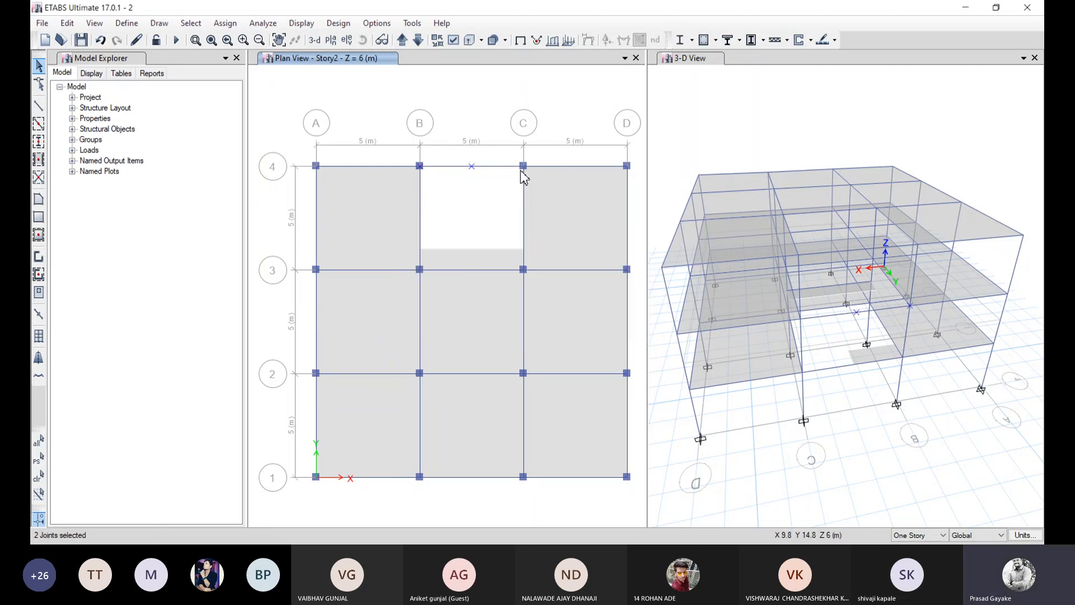
left_click(523, 166)
left_click(67, 23)
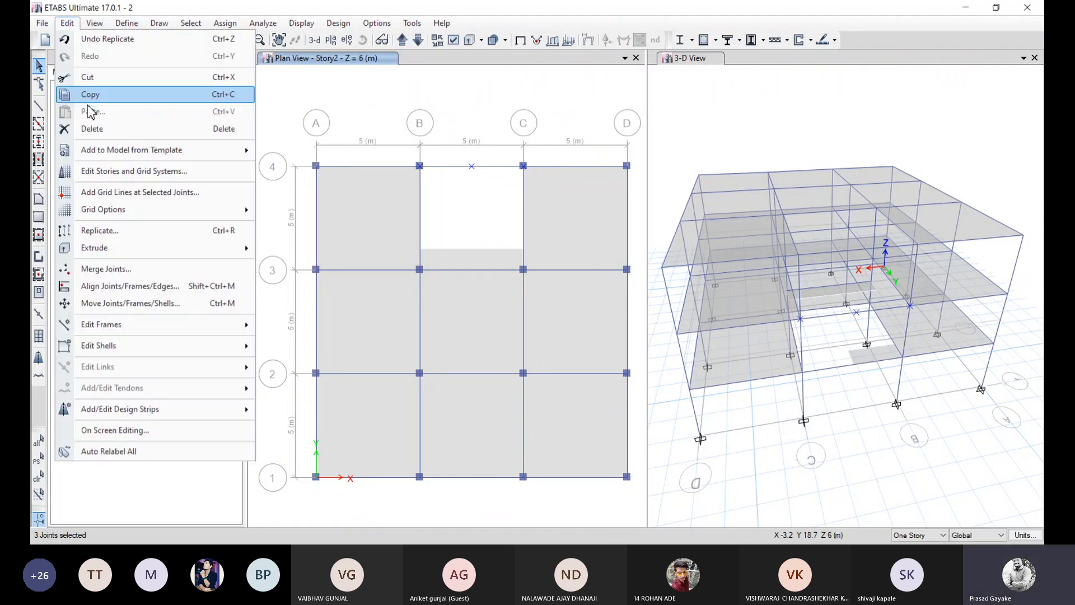
left_click(176, 230)
type("-1")
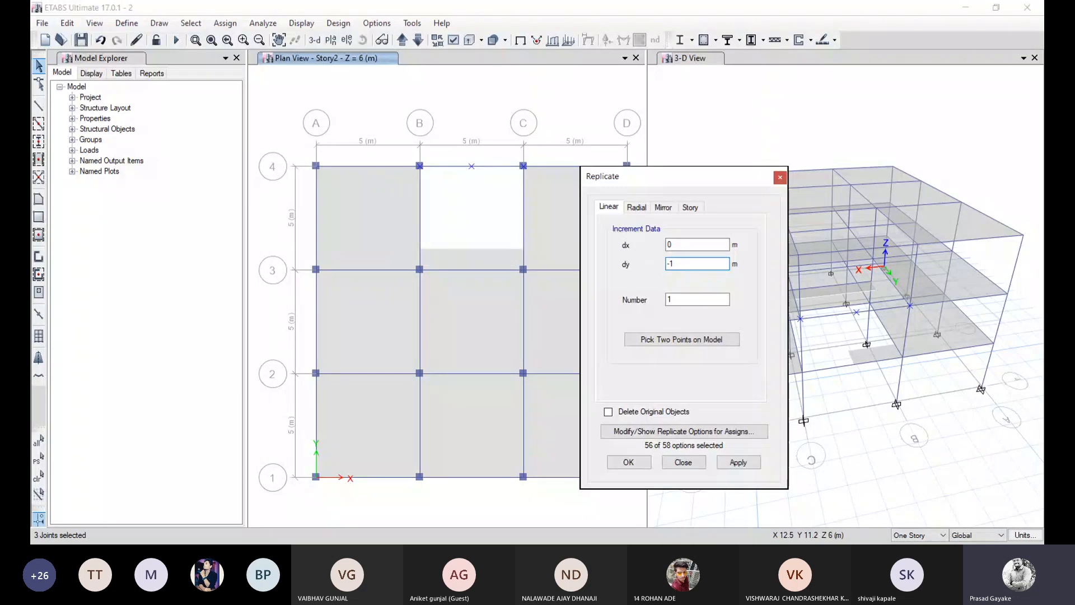
left_click(738, 462)
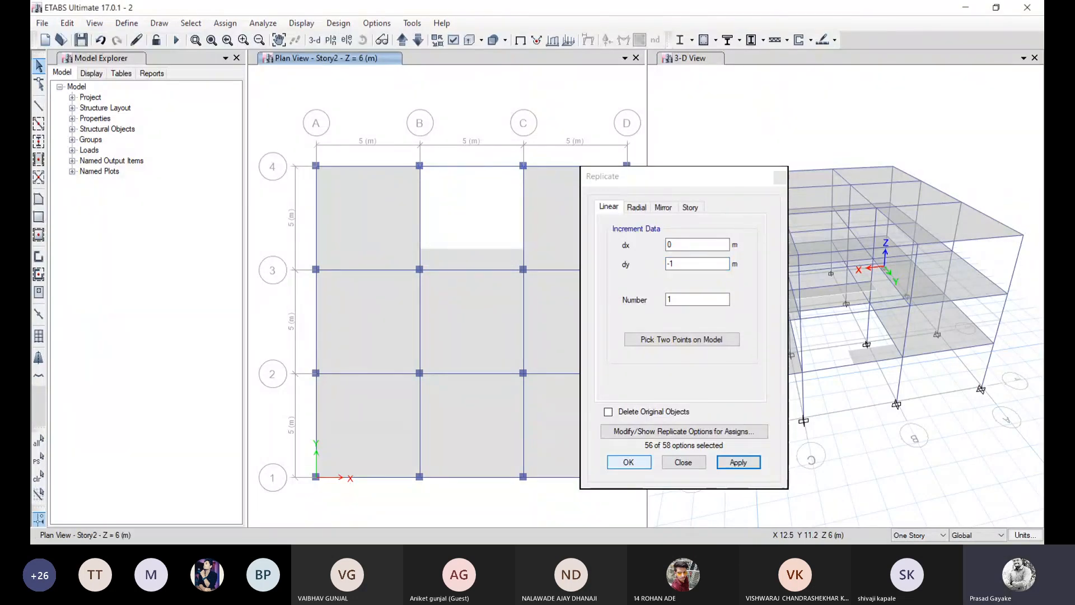
left_click(629, 461)
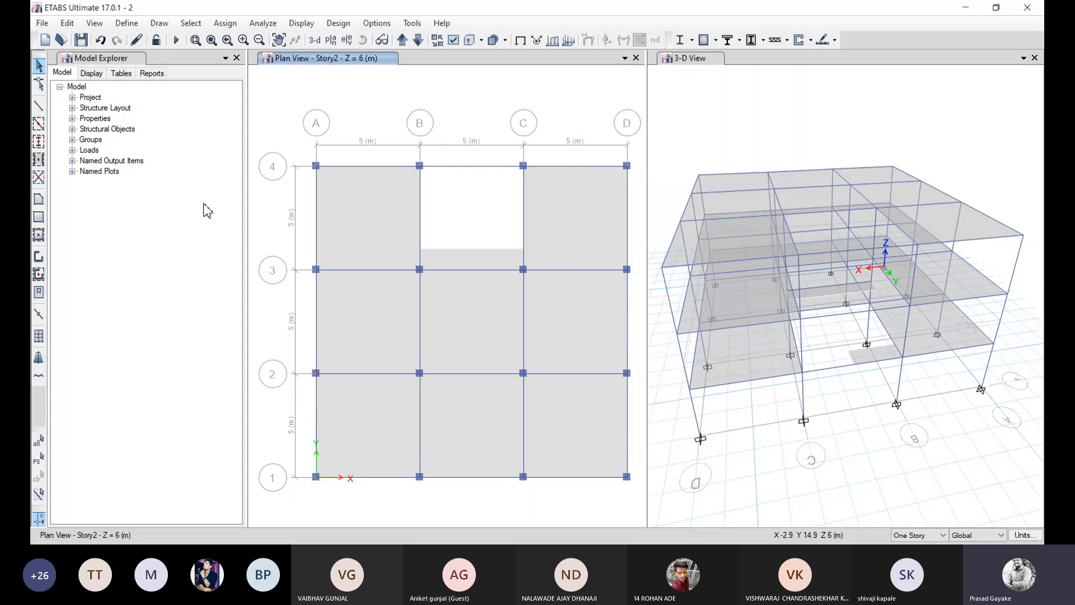
Step: Draw a Slab150 landing 2.5 m by 1 m on Story2 from grid point B-4 to the midpoint of the grid line 4 beam
left_click(38, 199)
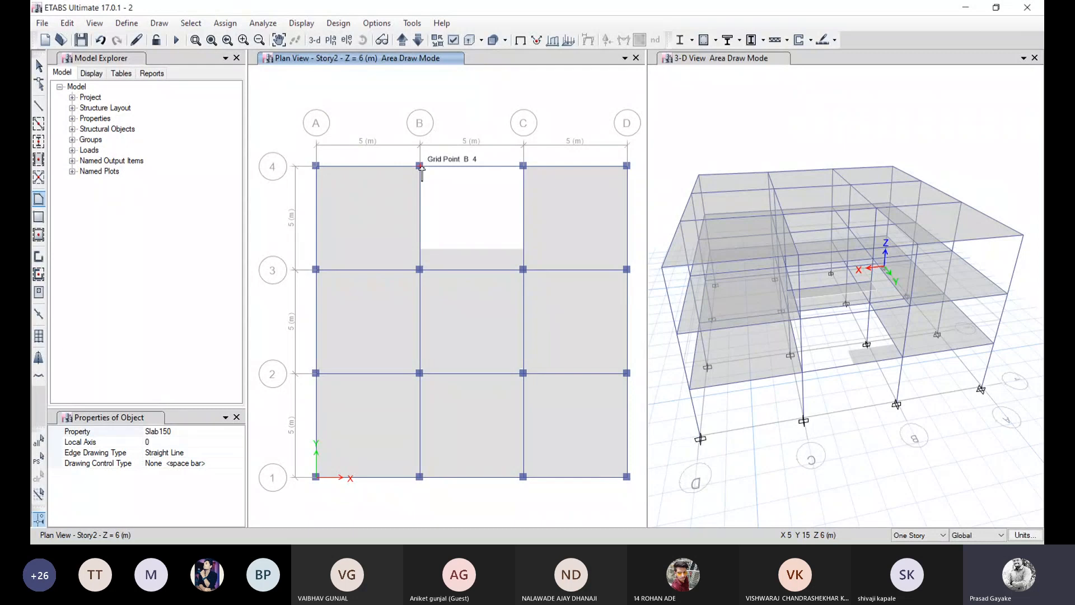
left_click(420, 165)
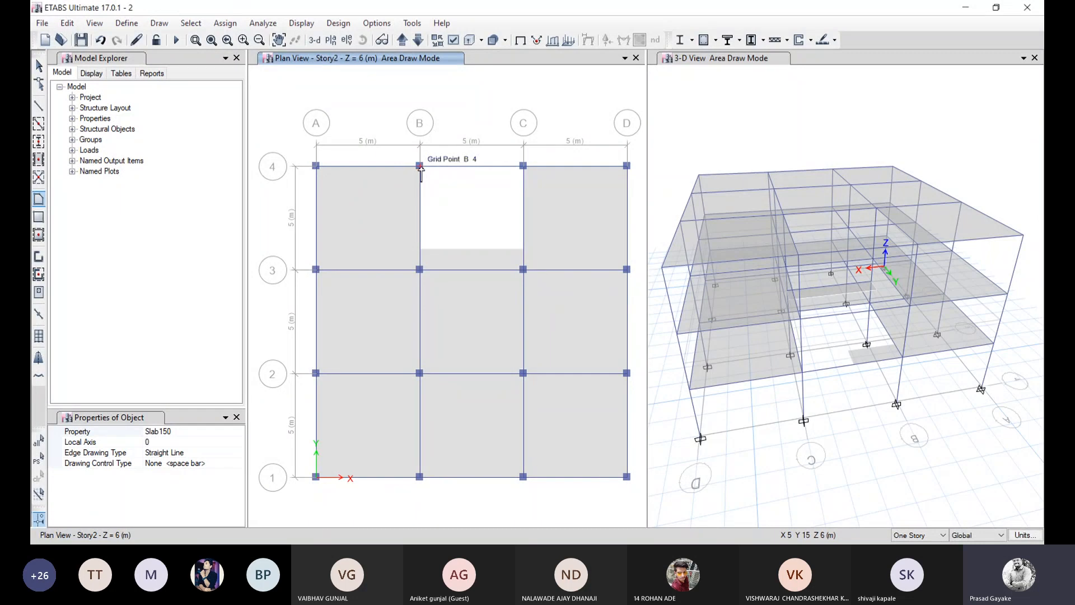
left_click(472, 166)
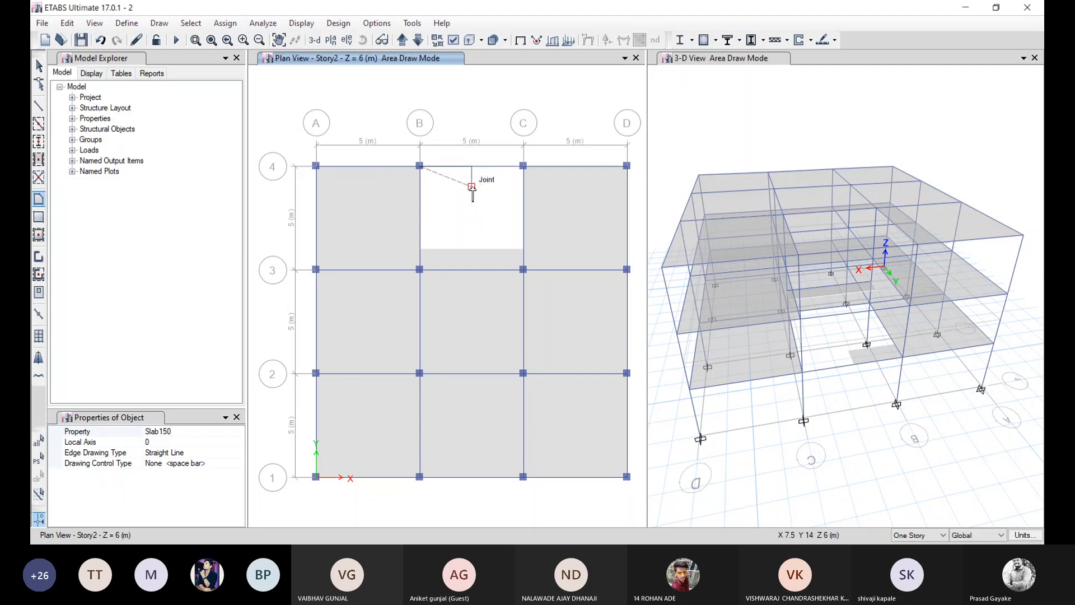
left_click(472, 186)
left_click(420, 186)
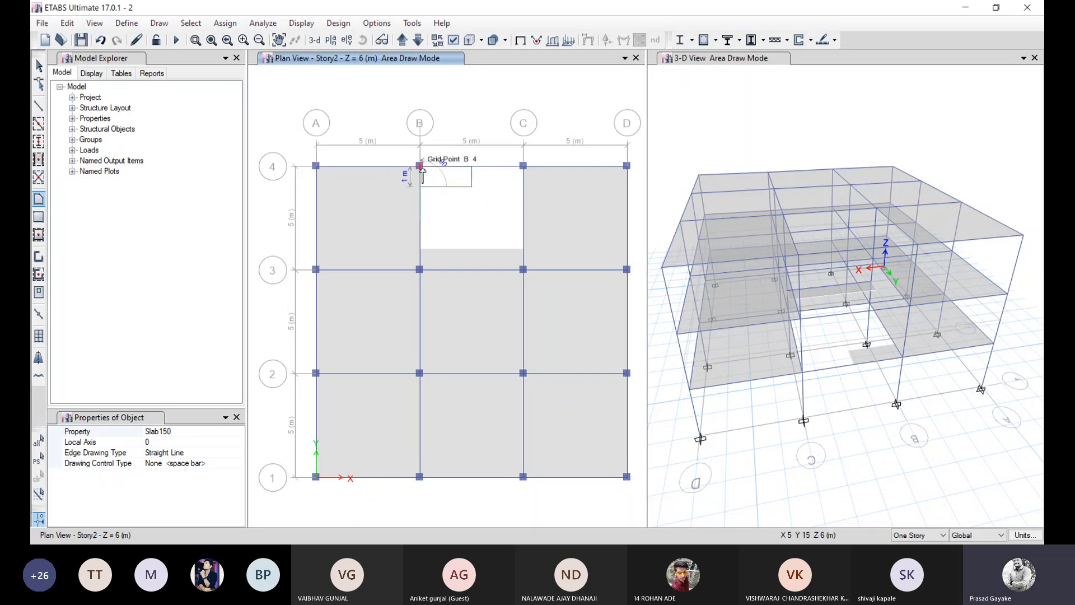
double_click(421, 166)
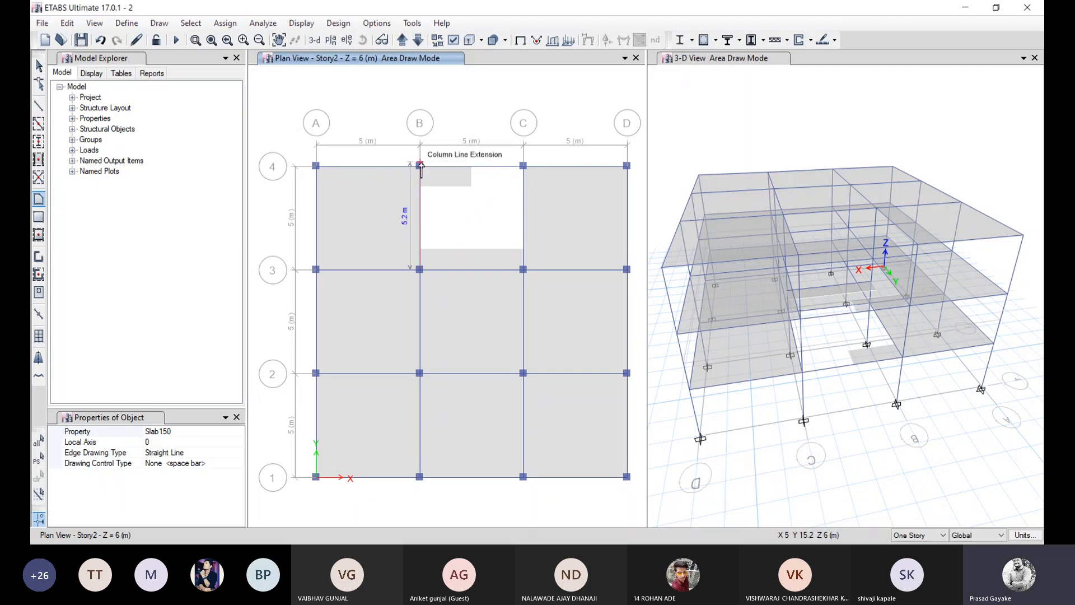
key("Escape")
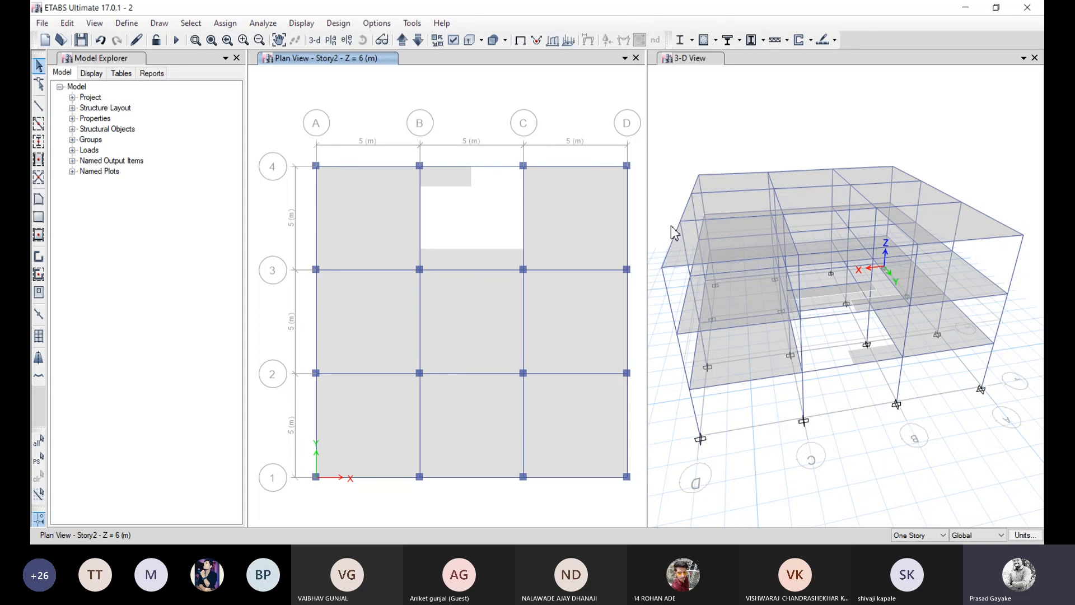
Step: Draw an inclined Slab150 flight 2.5 m wide, spanning 3 m in plan, from the Story1 landing edge up to the Z = 4.5 m landing
left_click(417, 39)
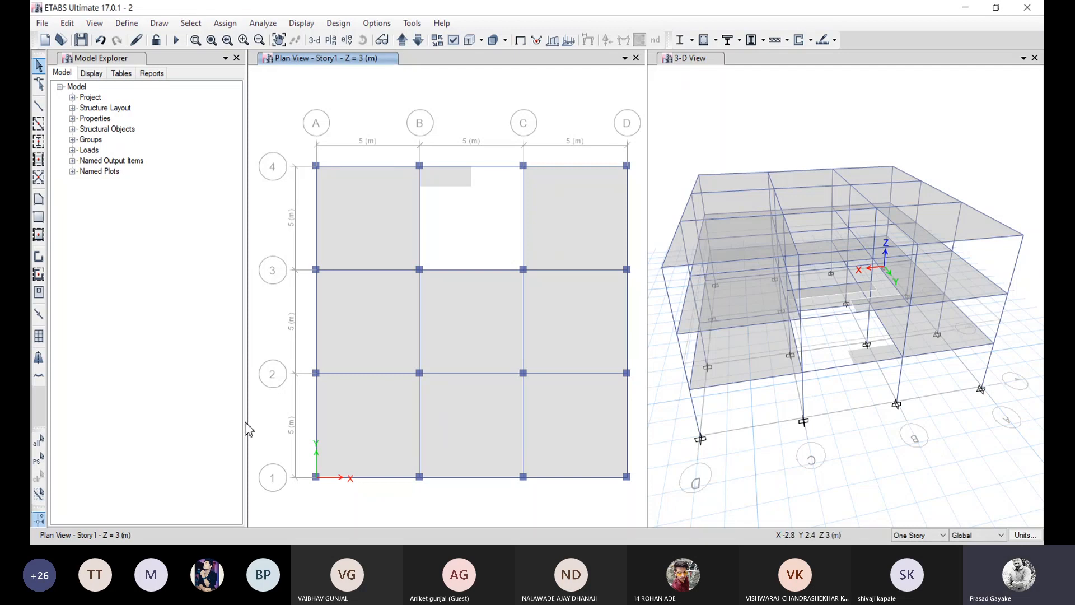
left_click(37, 202)
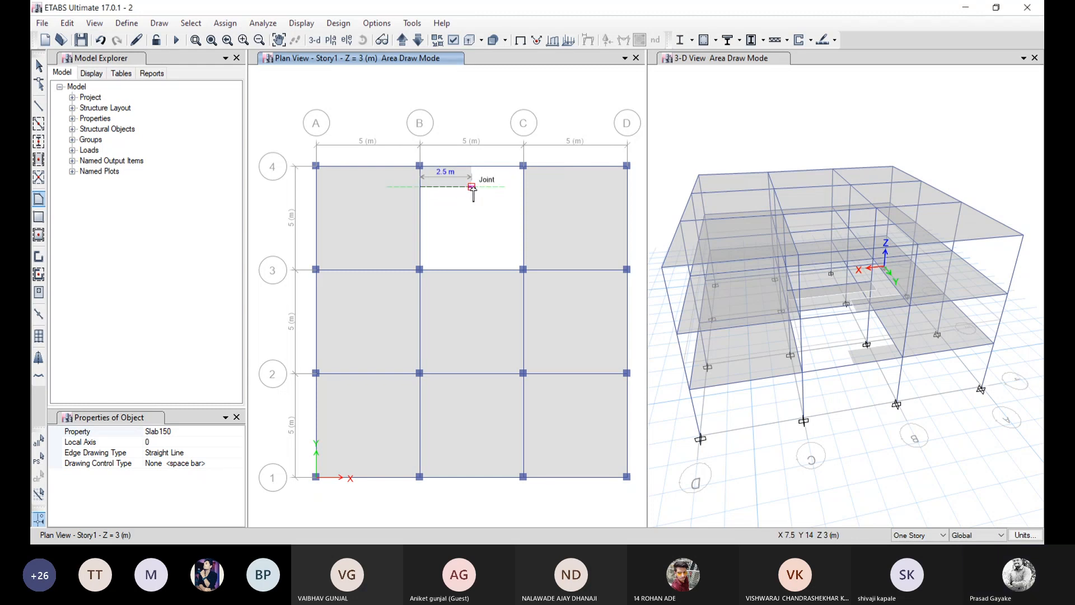
left_click(473, 188)
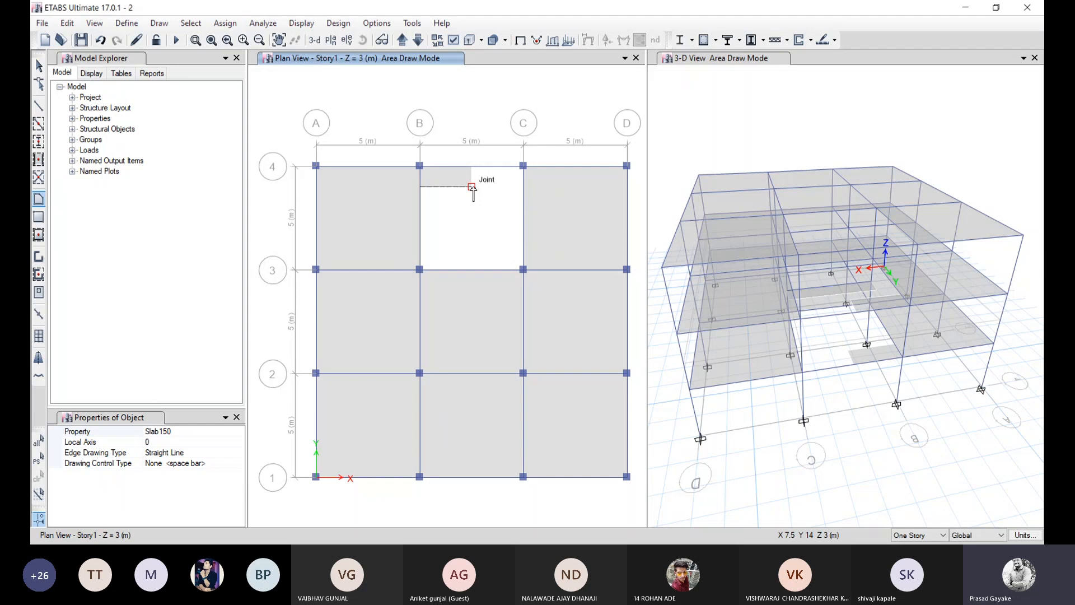
left_click(472, 187)
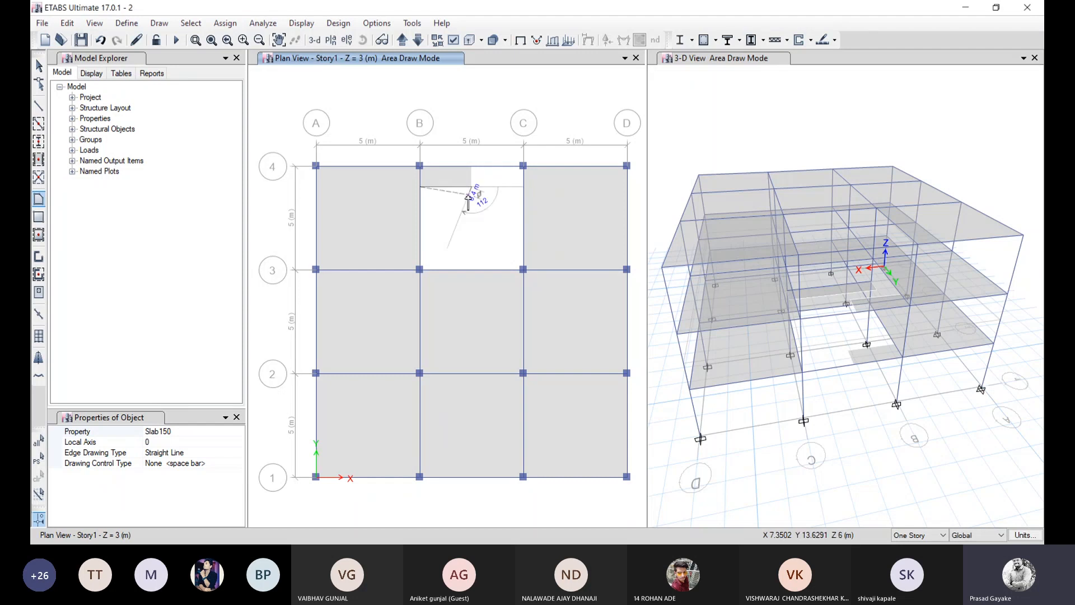
left_click(420, 187)
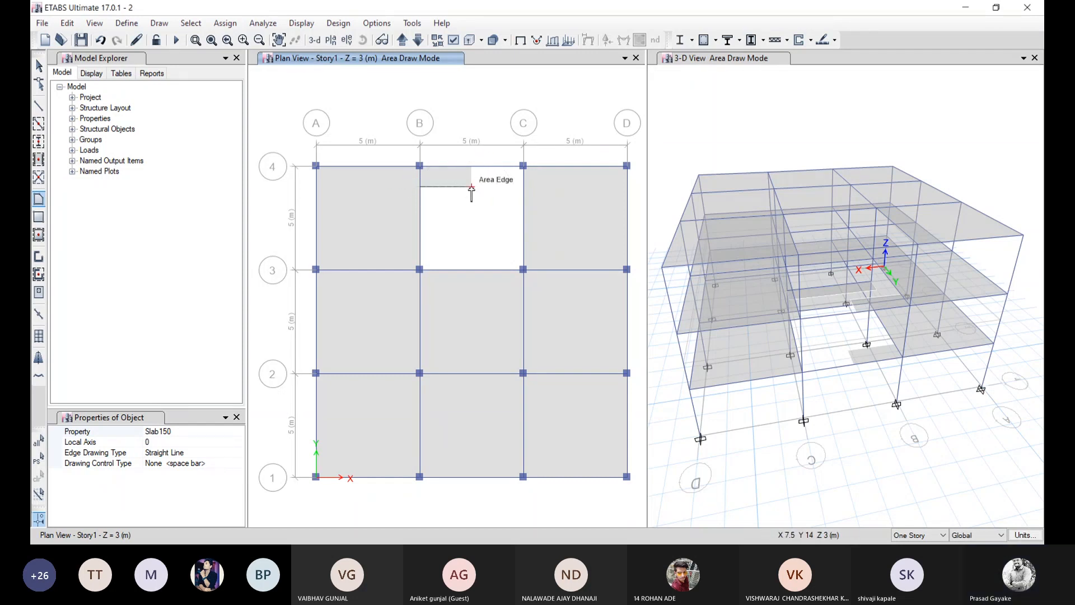
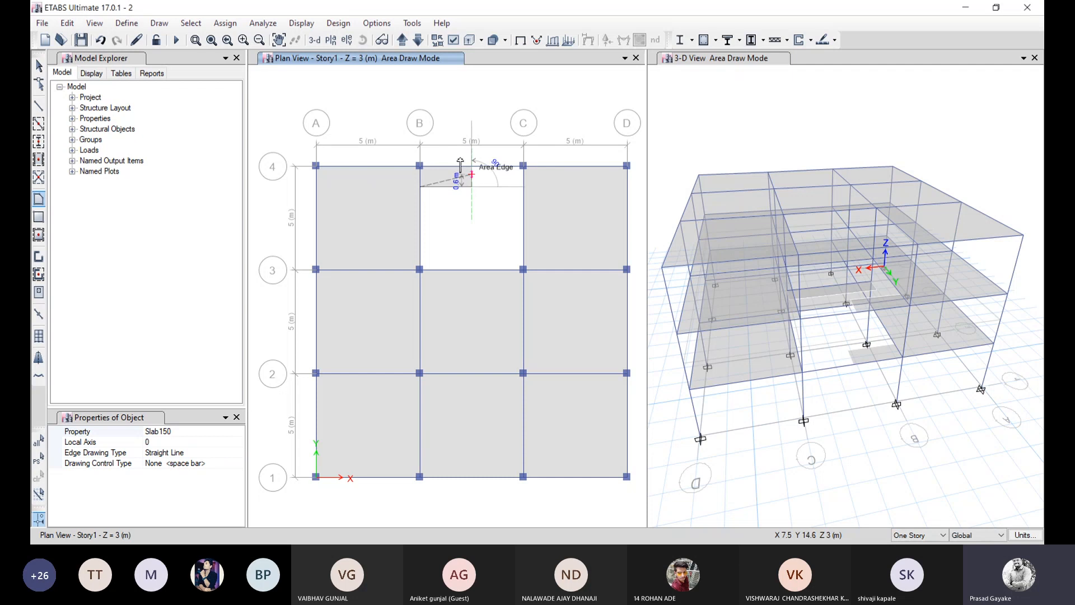
double_click(472, 167)
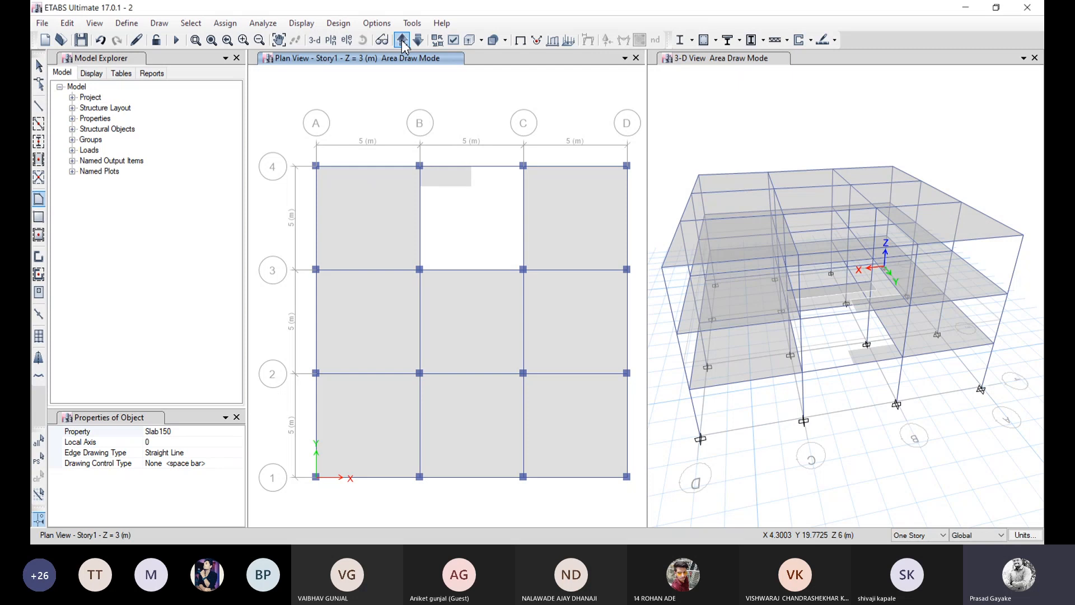
left_click(402, 40)
left_click(420, 186)
left_click(472, 186)
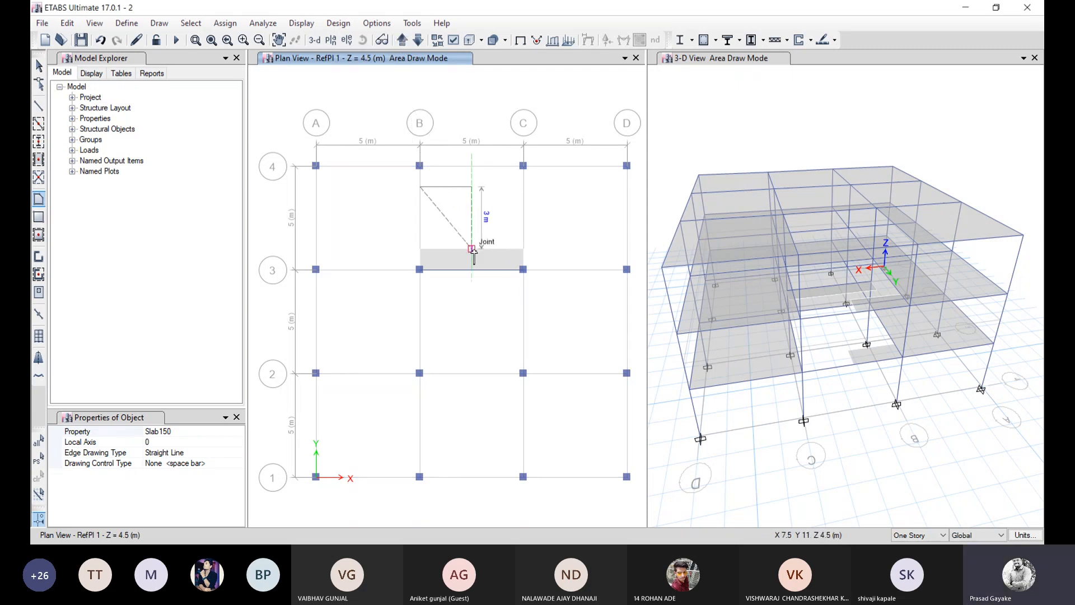
left_click(472, 249)
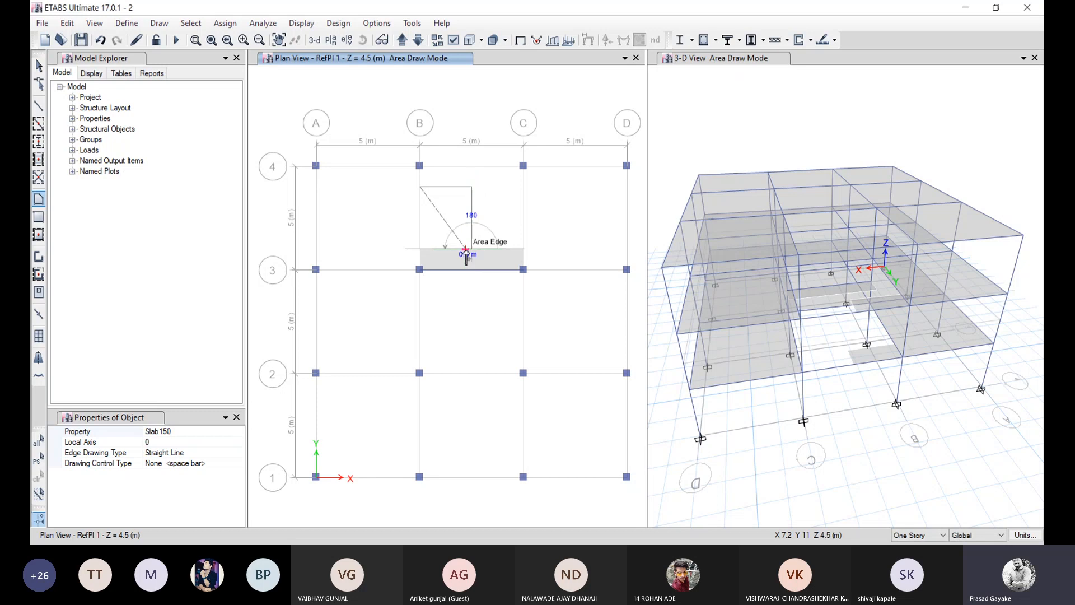
left_click(420, 249)
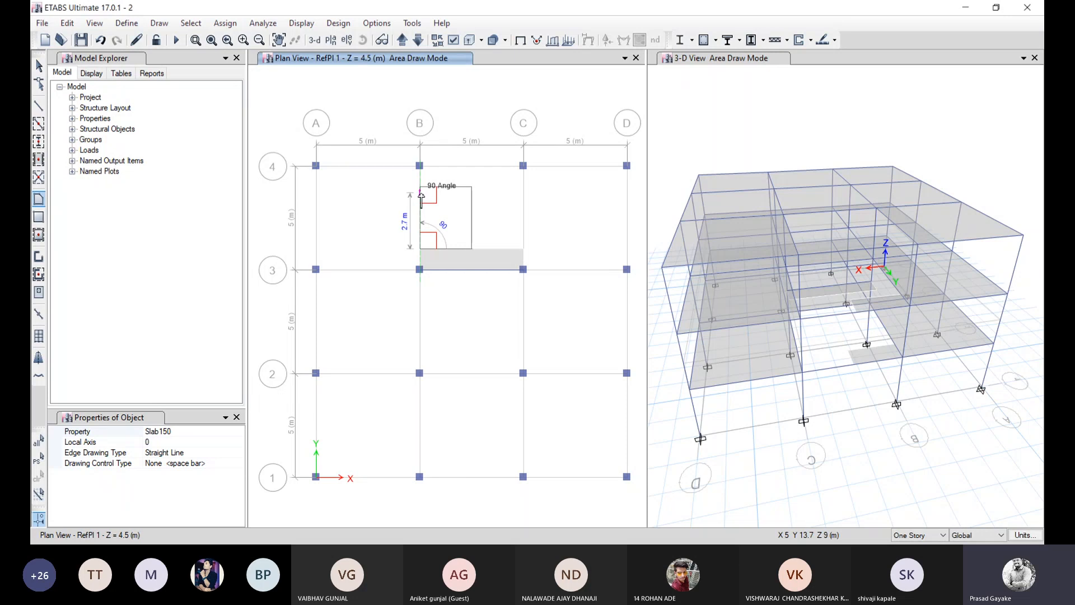
left_click(419, 40)
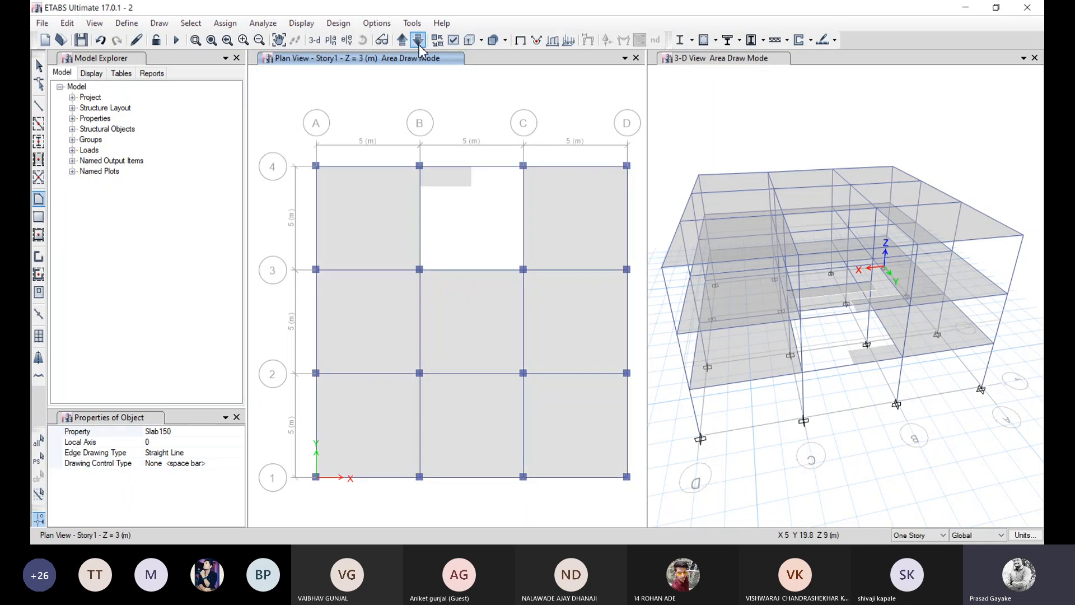
double_click(419, 188)
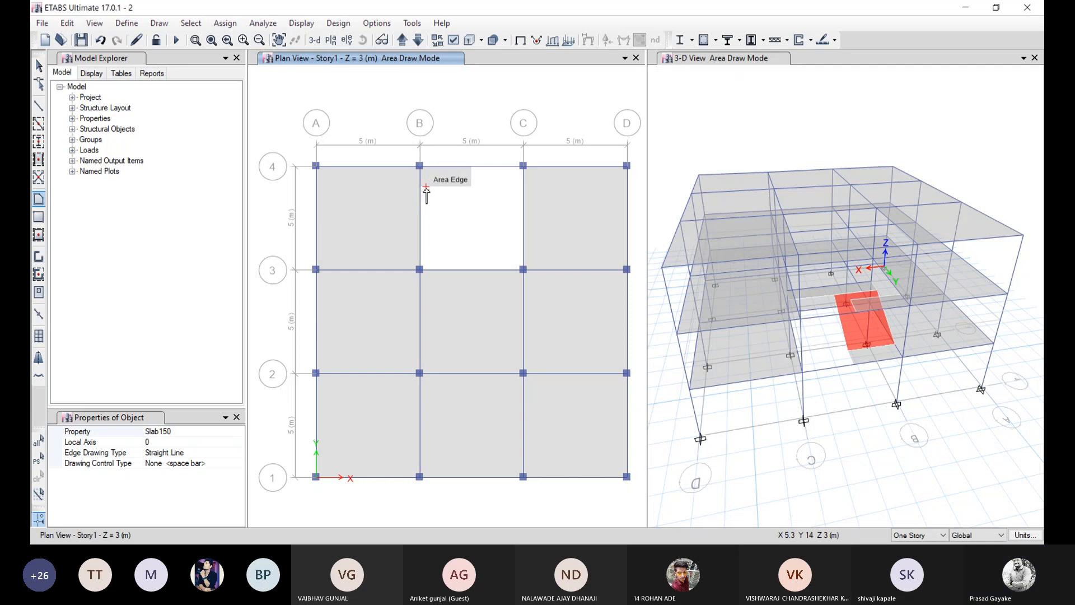
key("Escape")
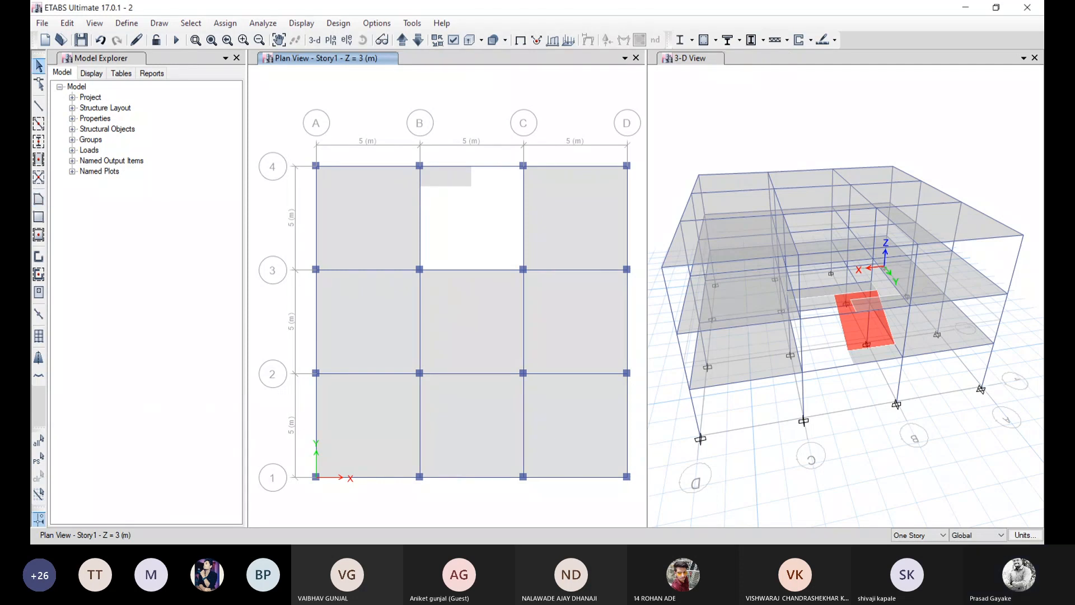
Step: Examine the inclined flight's connections to the Story1 and Z = 4.5 m landings from several angles and close up in 3-D
left_click(706, 81)
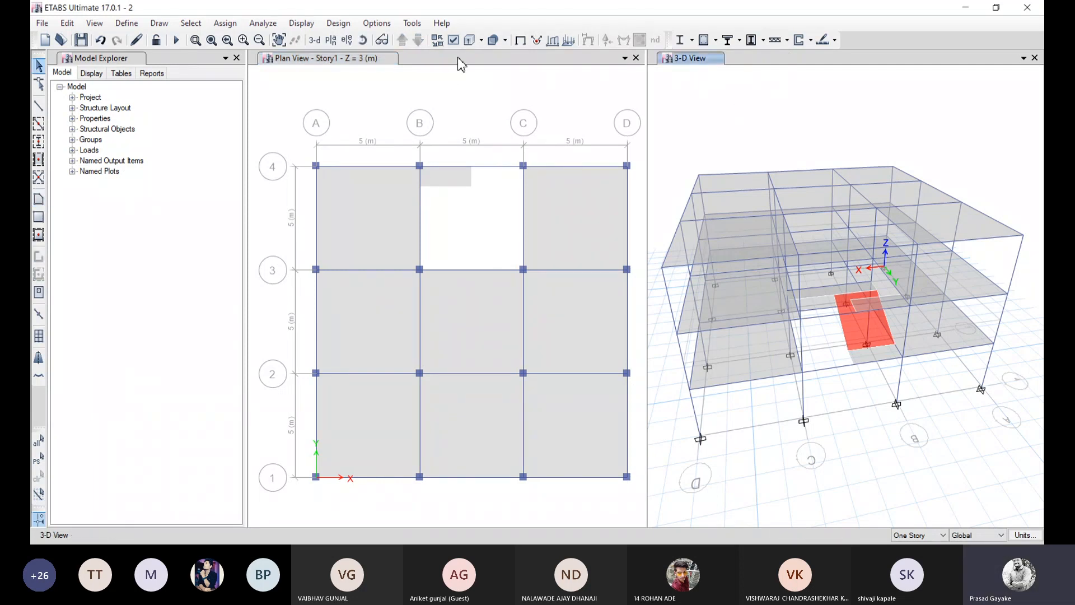
left_click(362, 40)
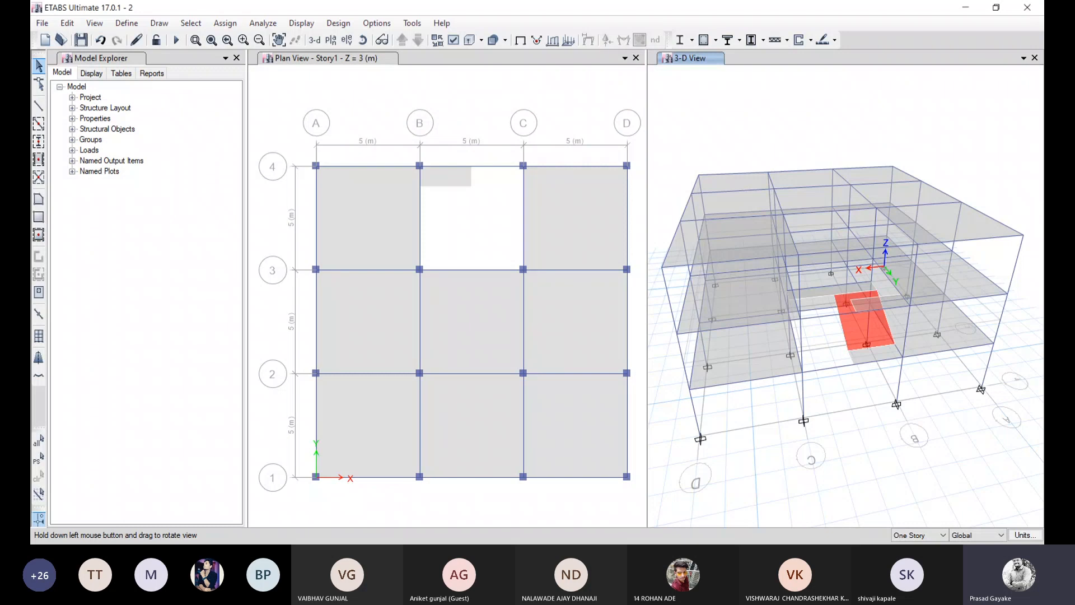
left_click_drag(811, 447, 761, 409)
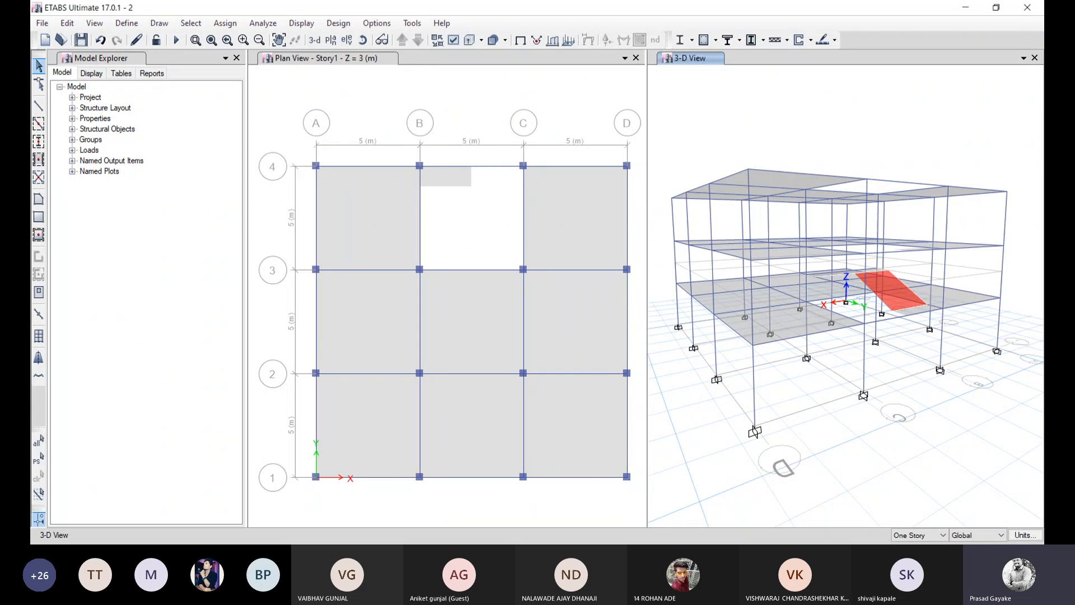
left_click(381, 40)
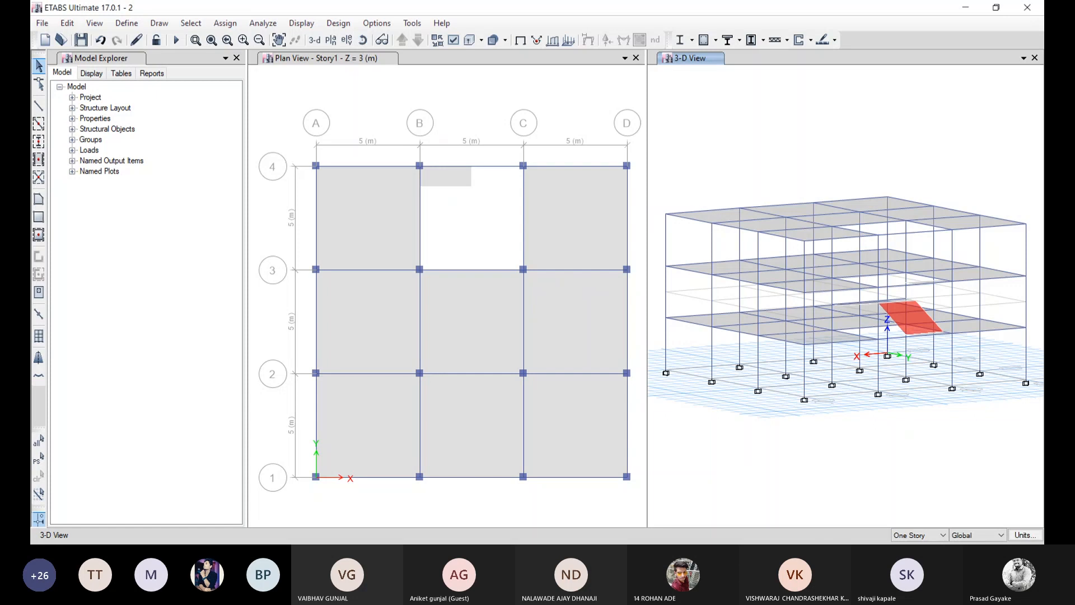
left_click(364, 40)
left_click_drag(773, 291, 820, 305)
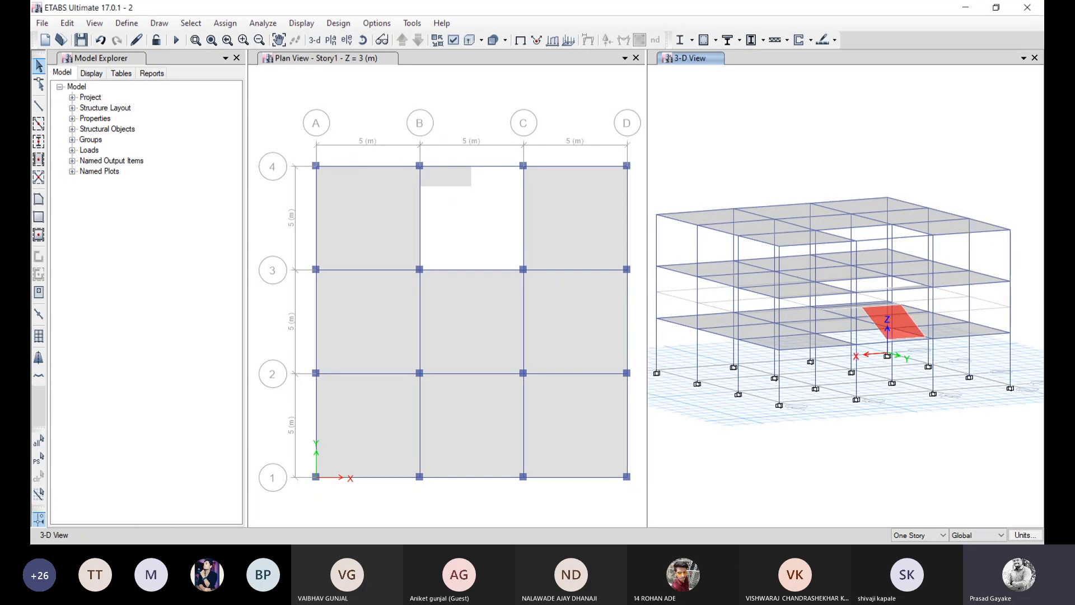
left_click(499, 125)
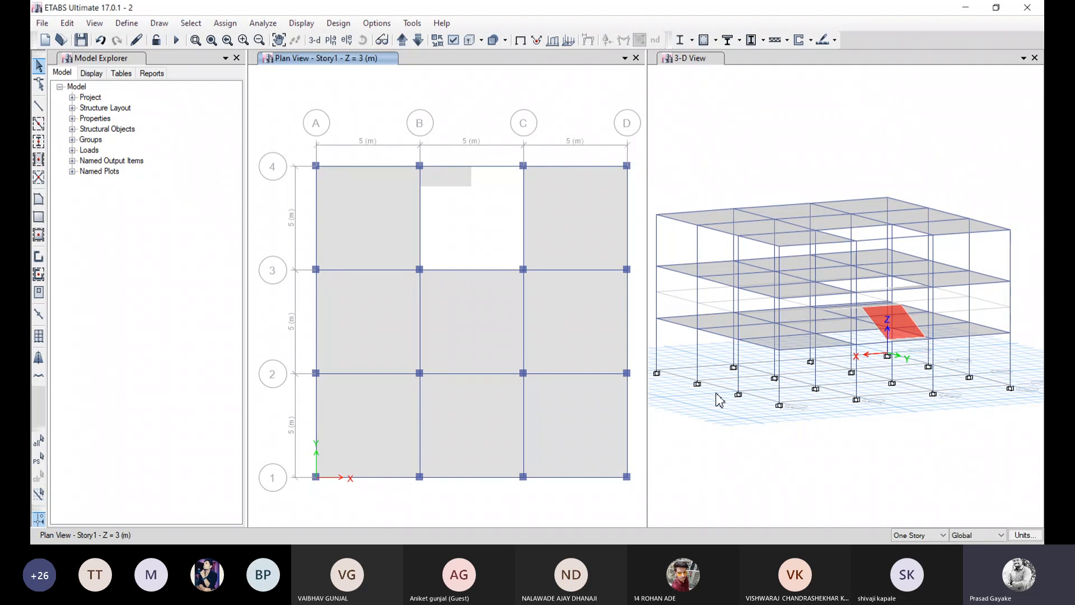
left_click(438, 41)
left_click(691, 87)
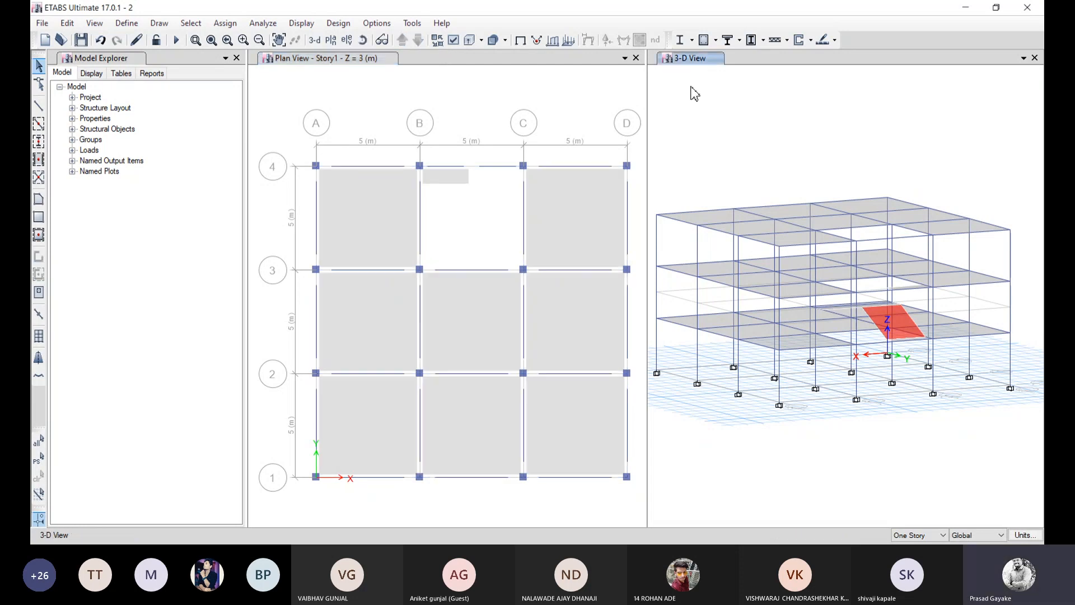
left_click(386, 41)
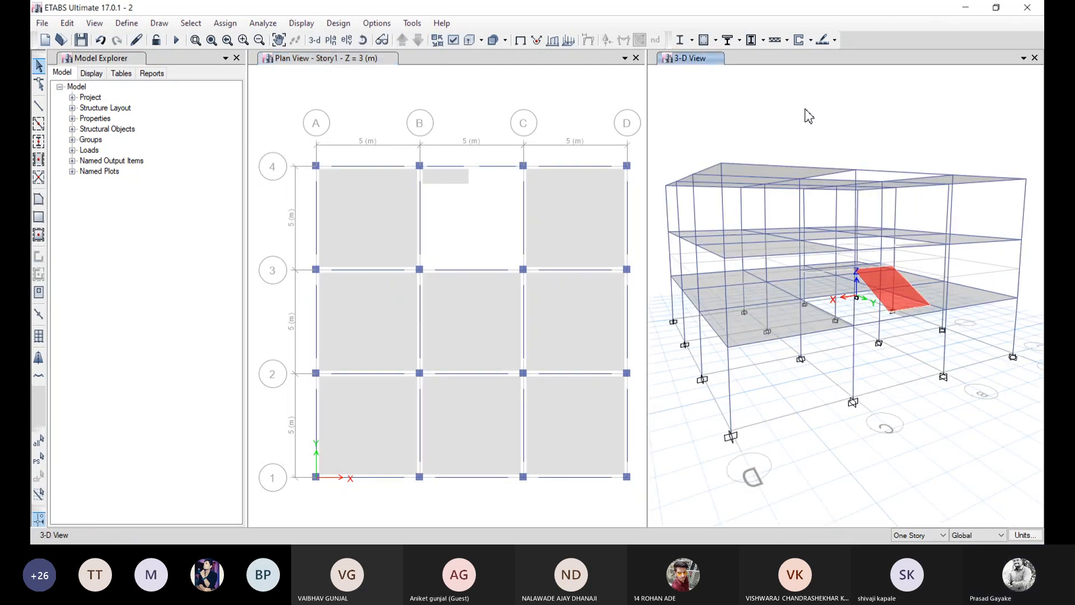
left_click(365, 43)
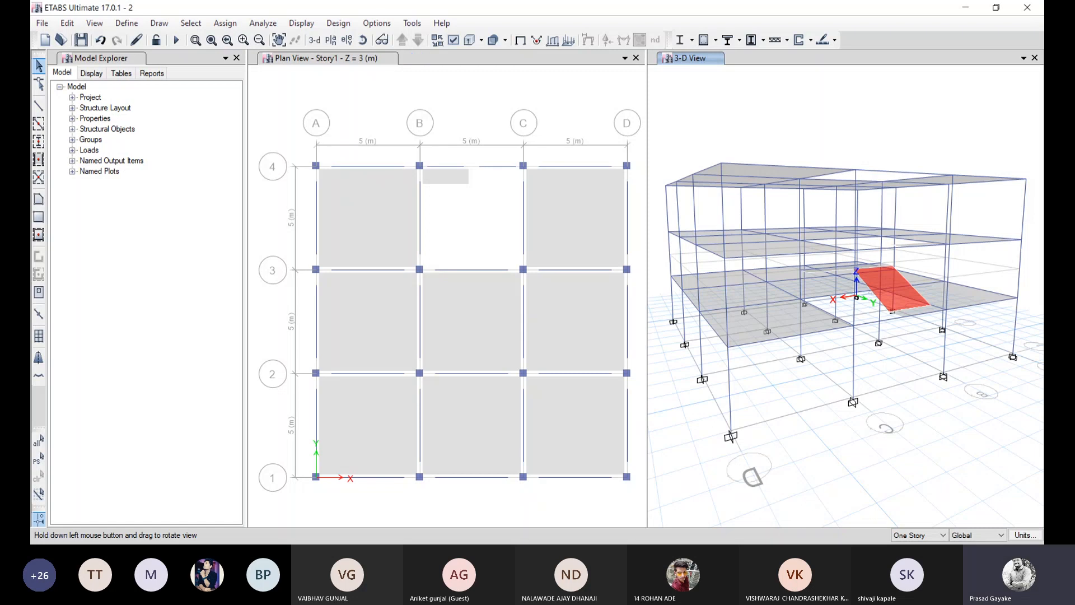
left_click_drag(846, 314, 722, 285)
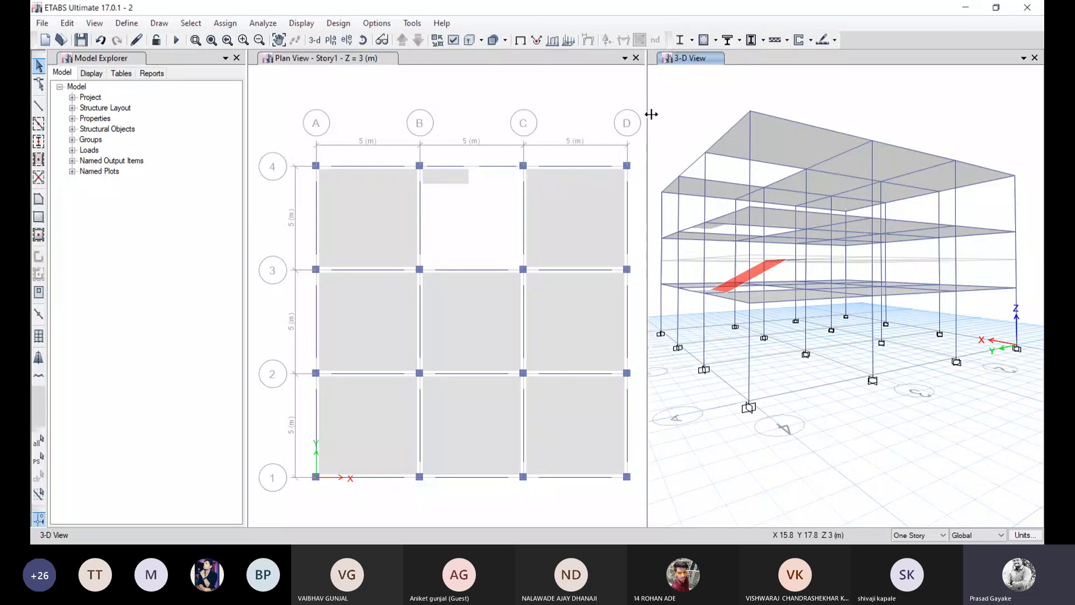
scroll(703, 347, "up", 5)
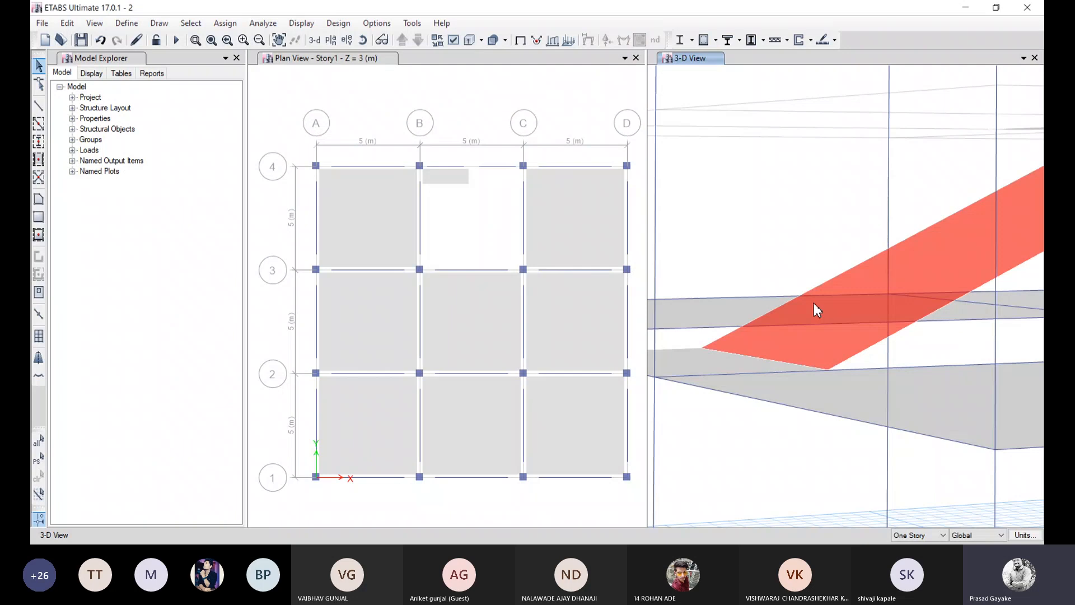
scroll(834, 288, "down", 5)
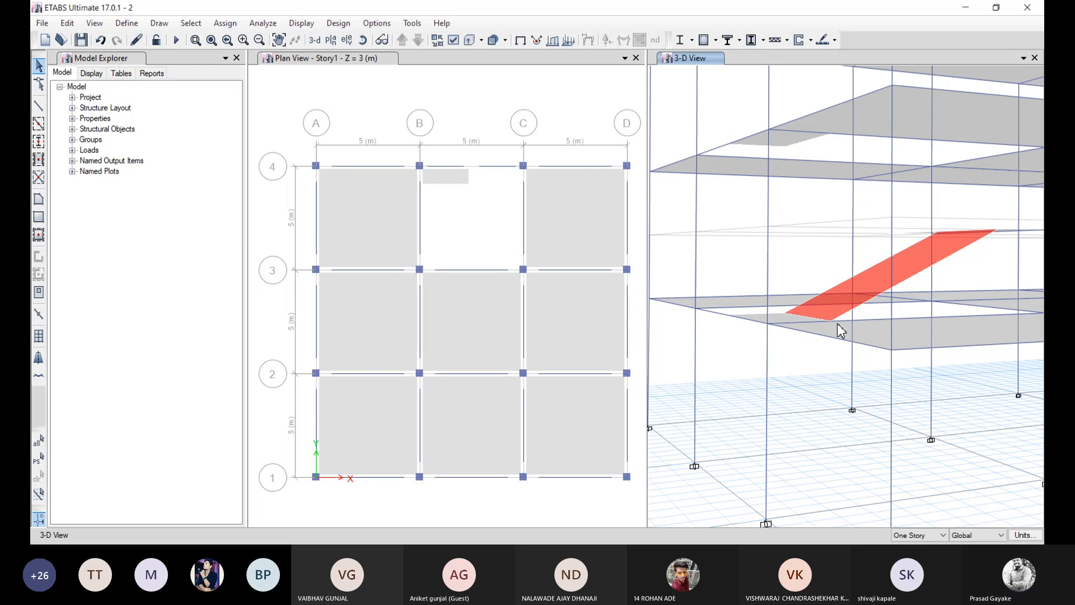
Step: Turn off shrunken object display in the plan view and compare the stair landings at Z = 4.5 m and on Story2
left_click(367, 57)
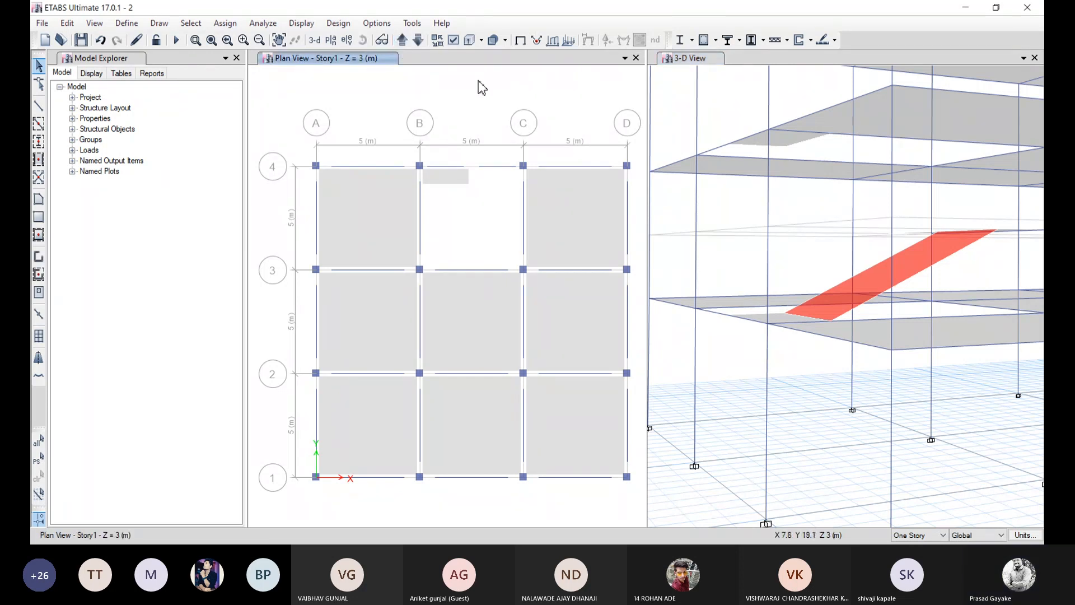
left_click(436, 40)
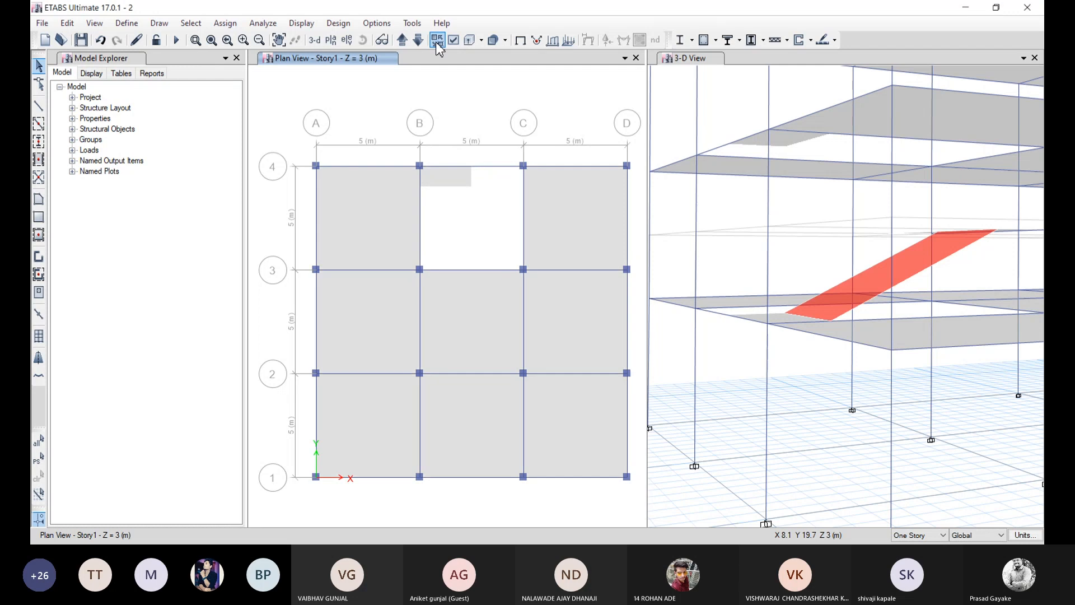
left_click(402, 40)
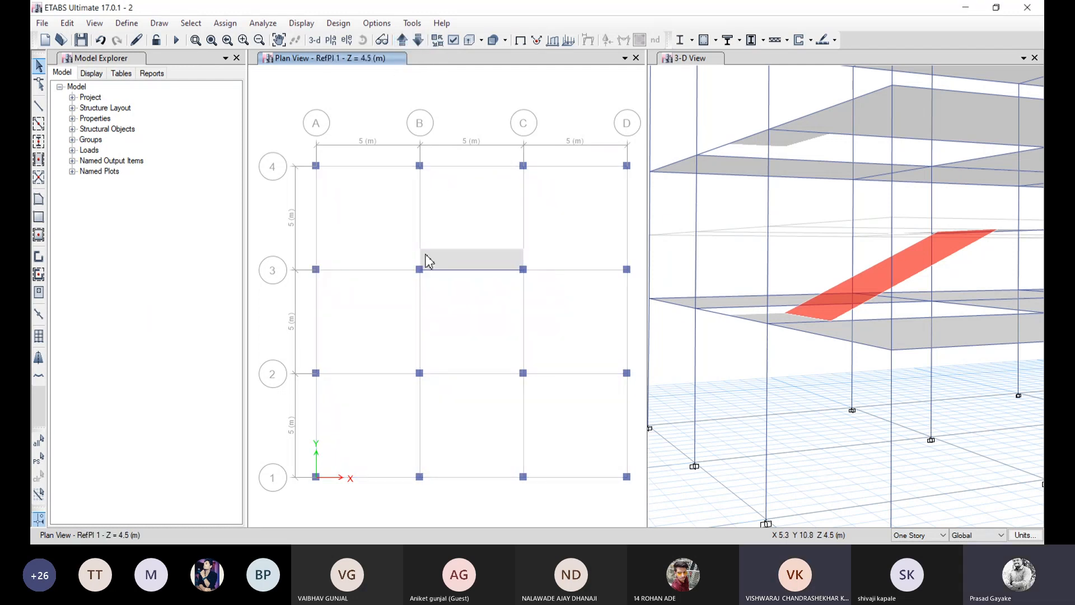
left_click(405, 45)
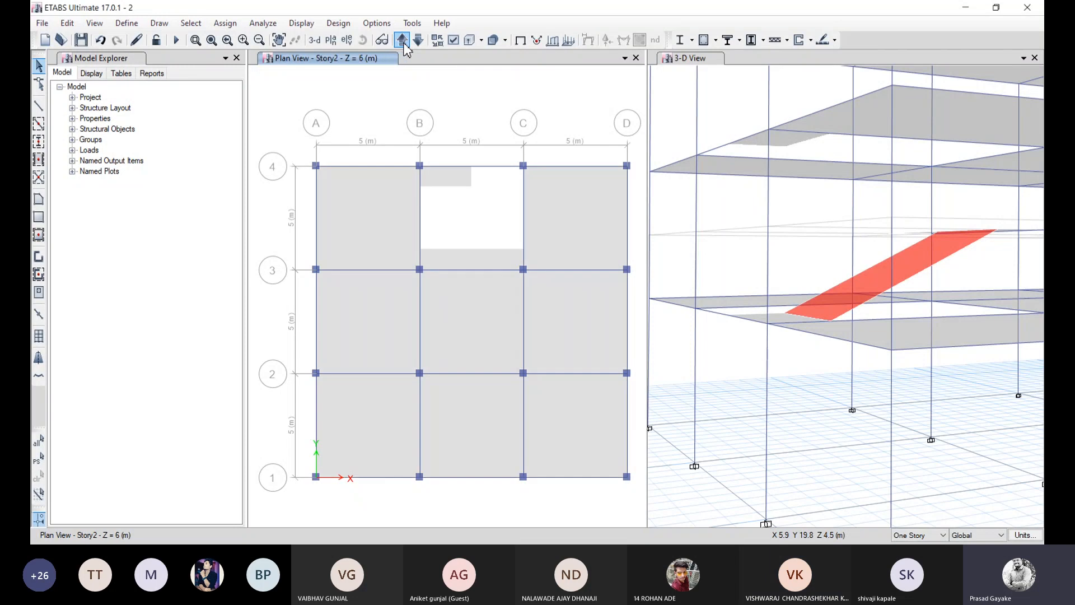
left_click(418, 40)
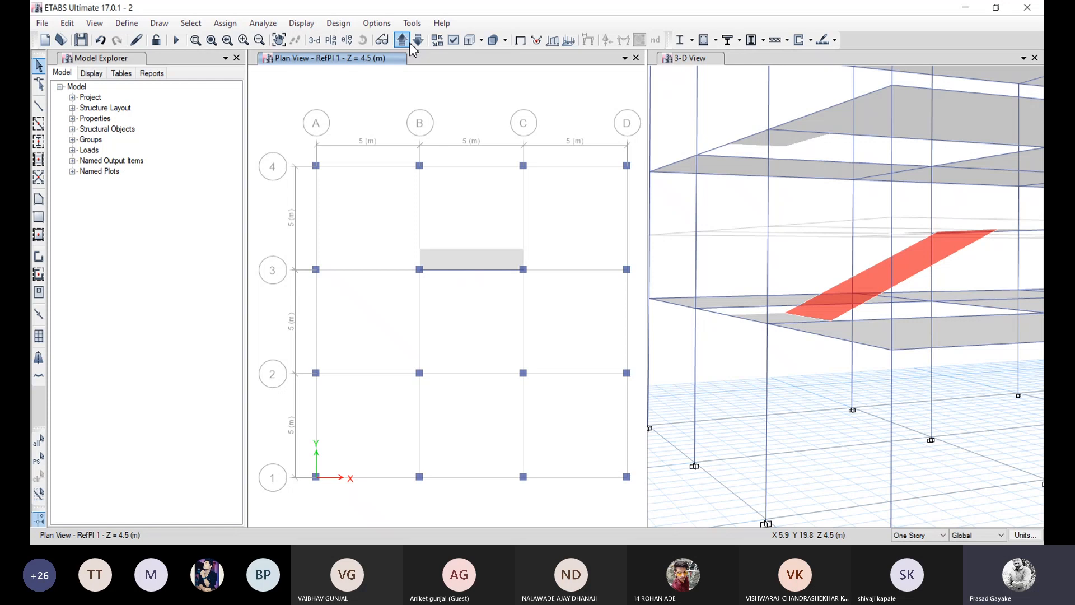
left_click(688, 62)
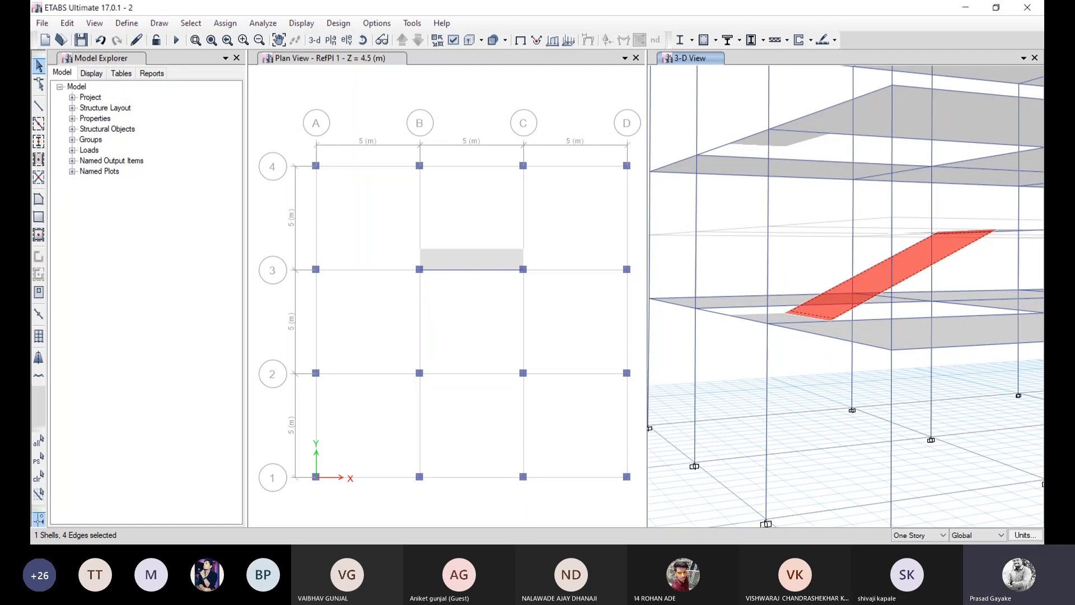
key("Escape")
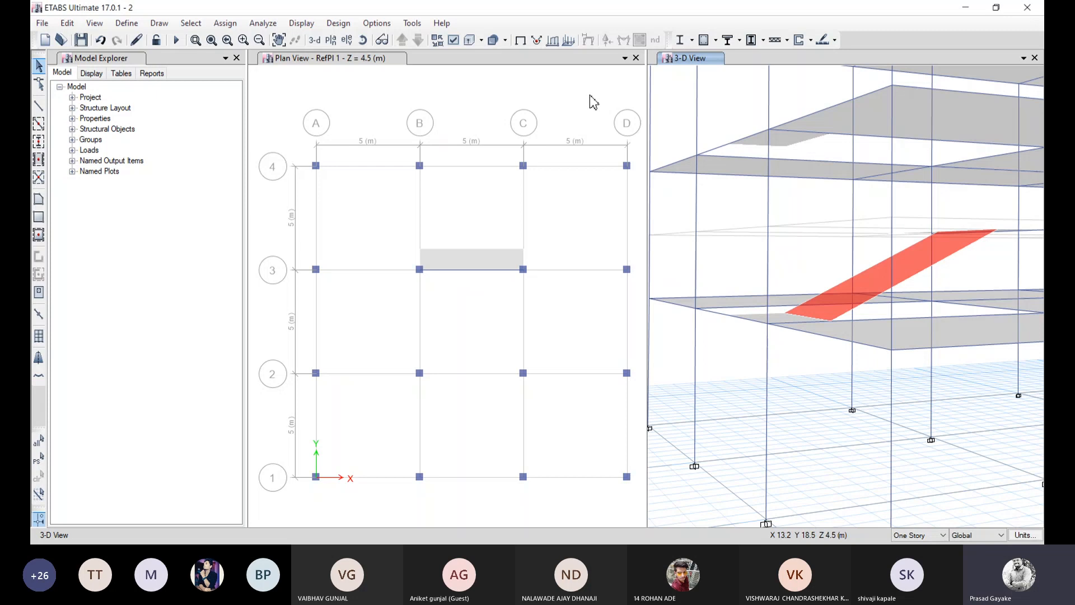
scroll(589, 95, "down", 5)
left_click(278, 39)
left_click(322, 105)
left_click_drag(435, 163, 327, 272)
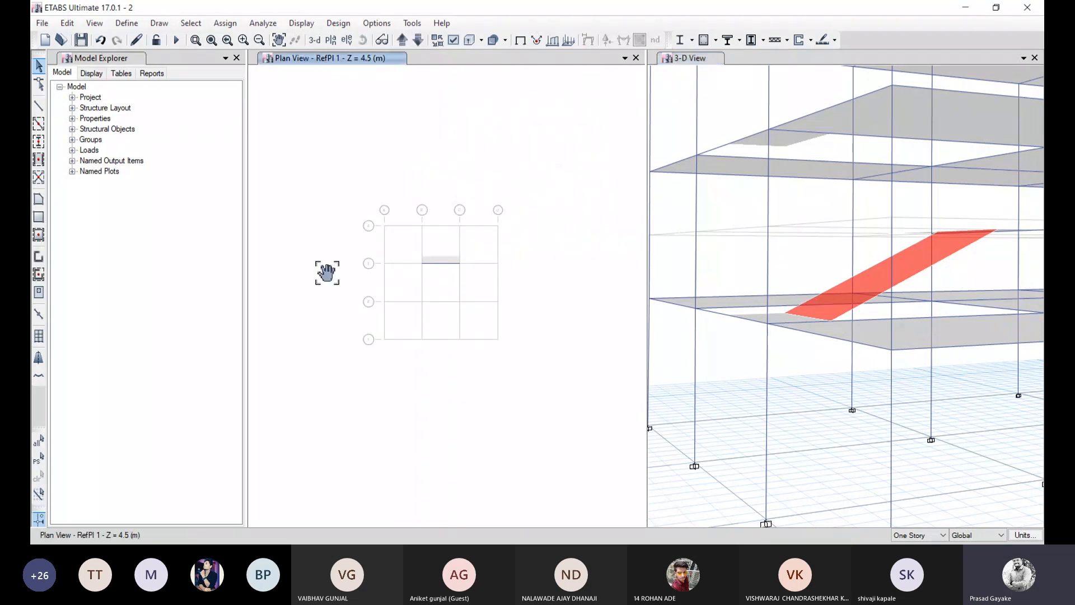
left_click(247, 42)
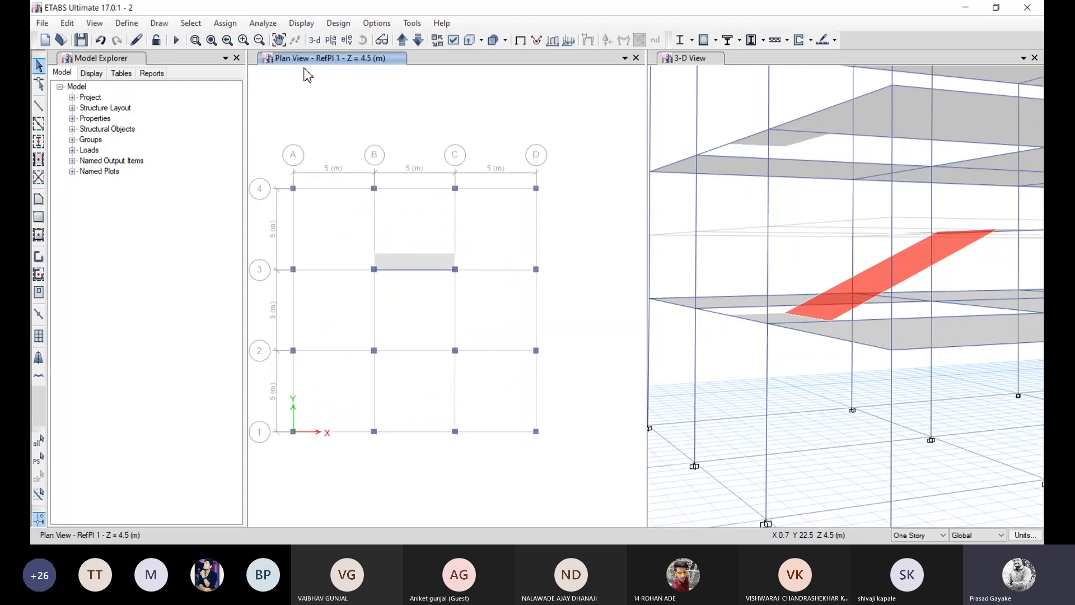
left_click(279, 40)
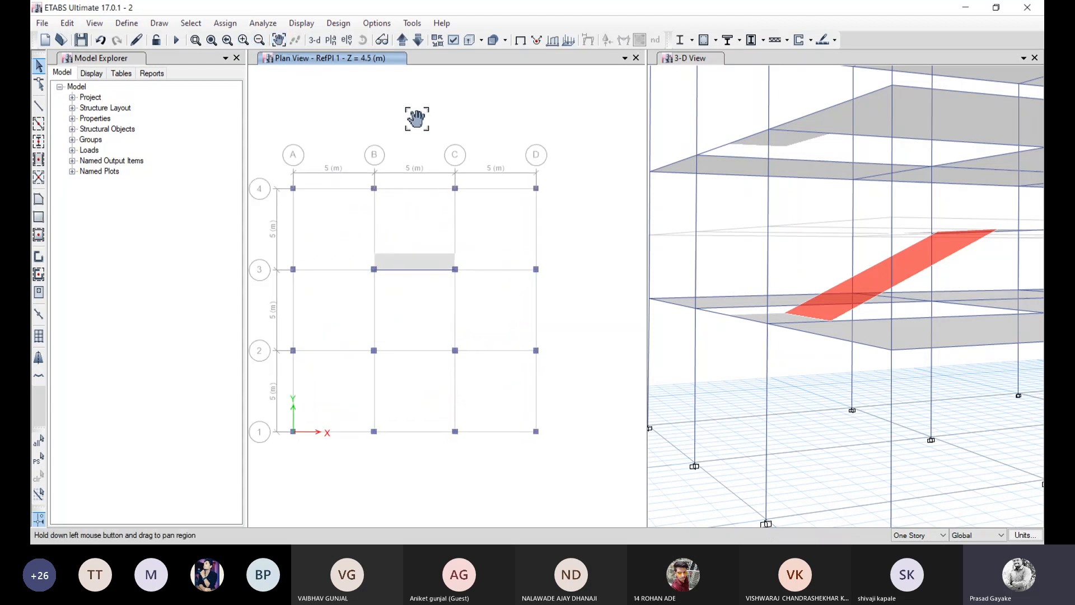
left_click_drag(417, 118, 449, 120)
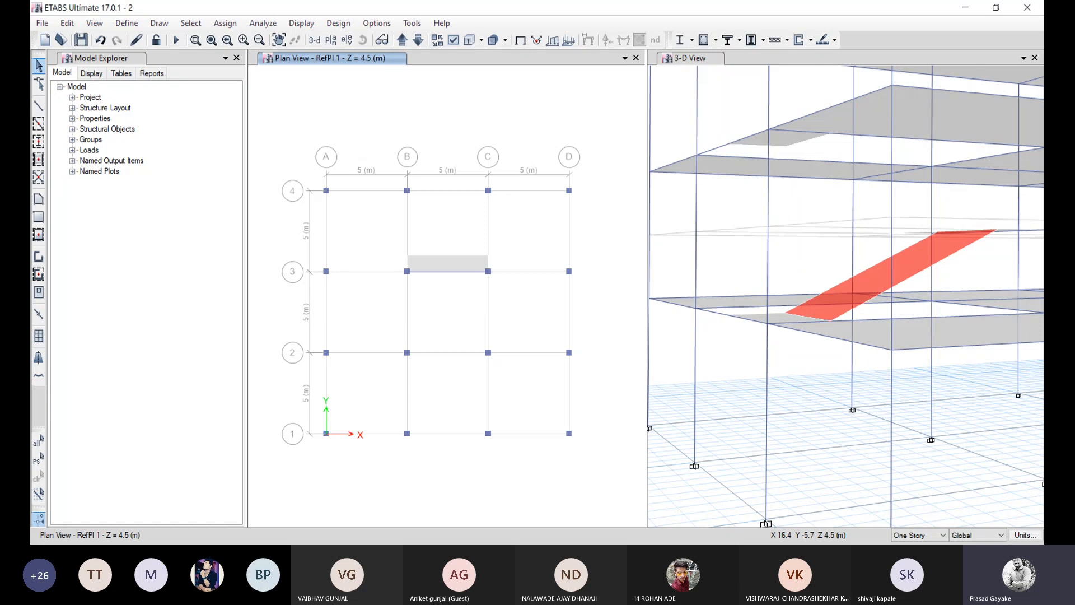